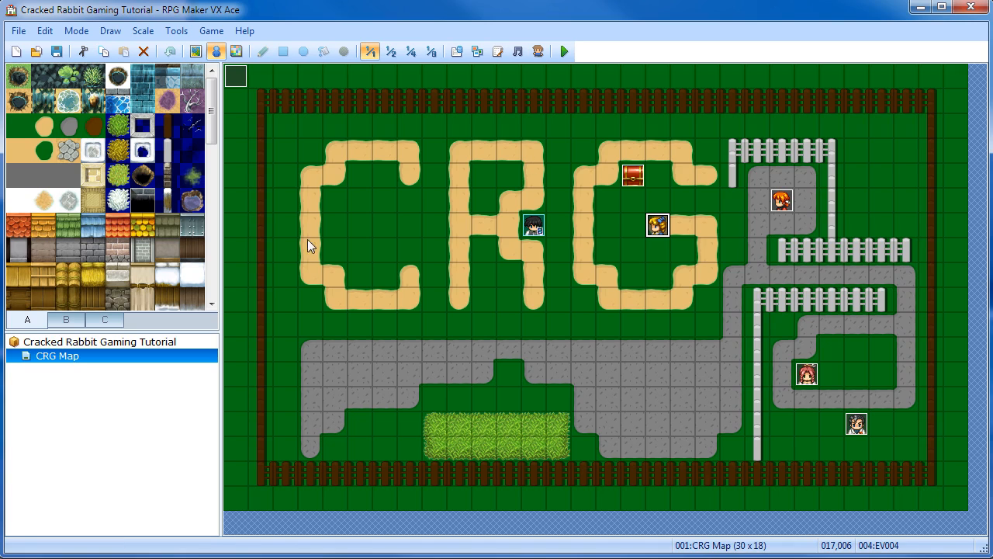
# Create an event on the grass between the R and G at 013,003 with Tileset-B's wooden signpost graphic and Same as Characters priority
pyautogui.click(579, 244)
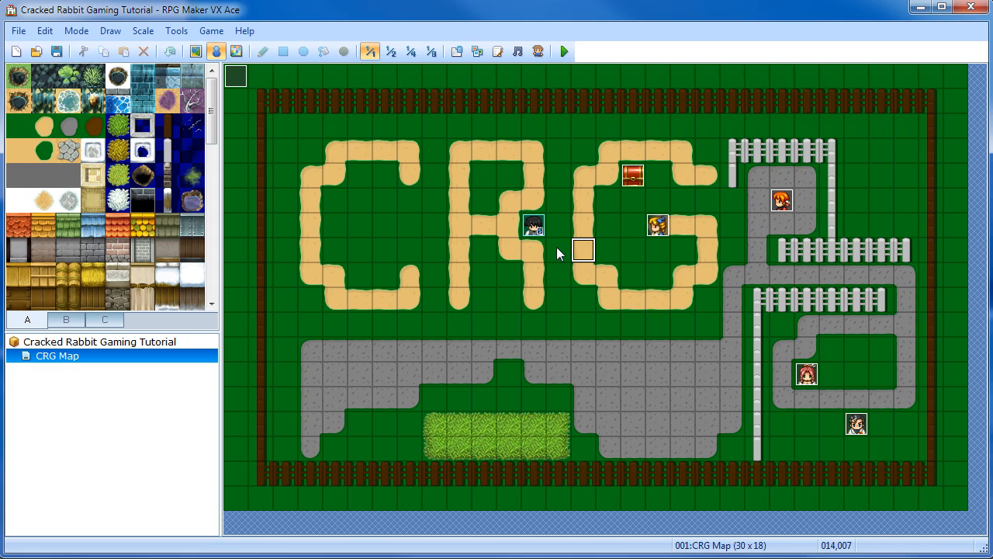
pyautogui.click(561, 152)
pyautogui.doubleClick(562, 152)
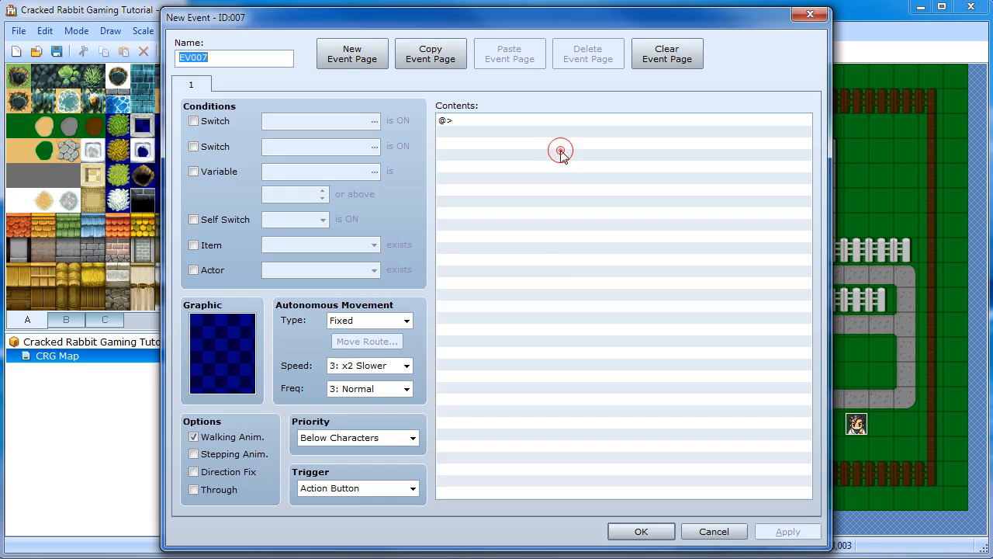
pyautogui.doubleClick(219, 341)
pyautogui.moveTo(353, 196); pyautogui.dragTo(357, 380)
pyautogui.click(276, 440)
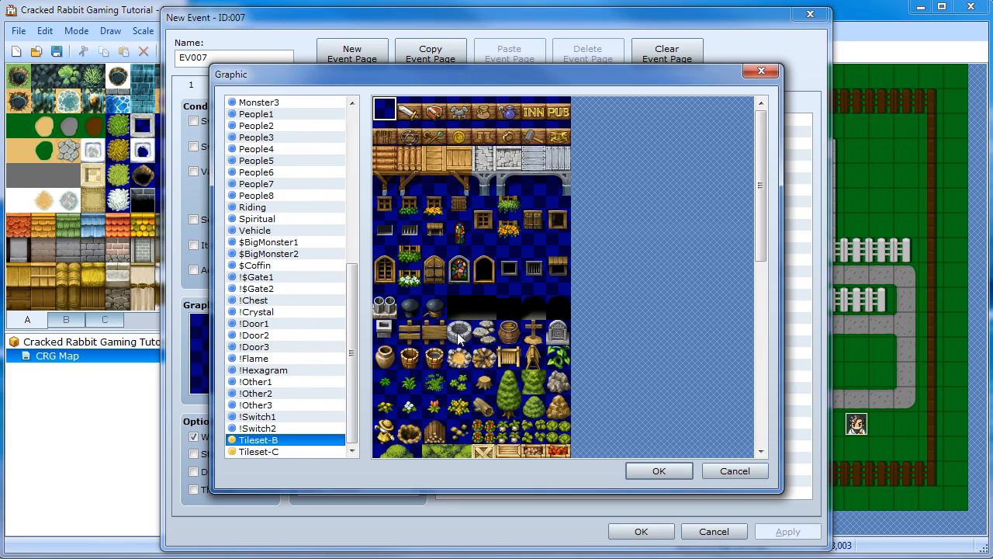
pyautogui.click(412, 334)
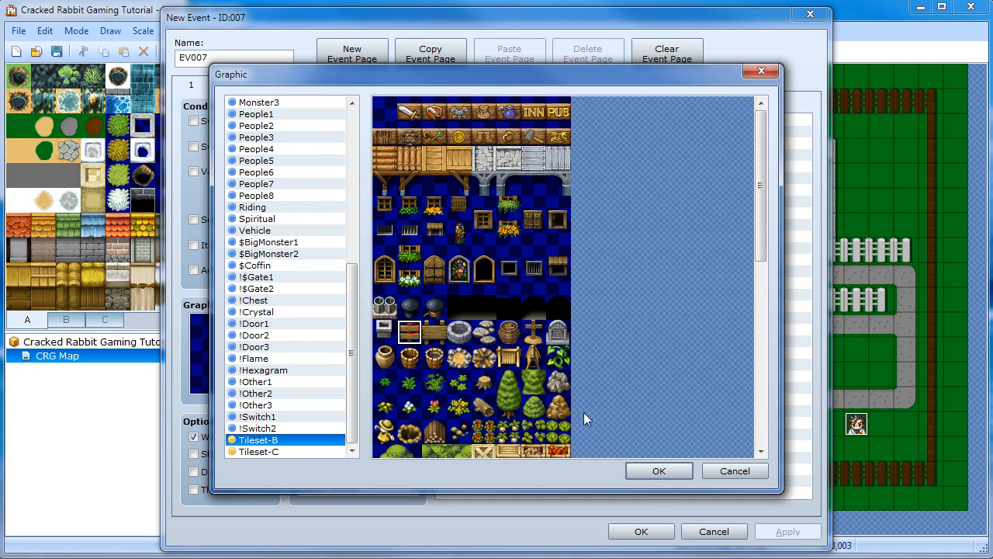
pyautogui.click(659, 471)
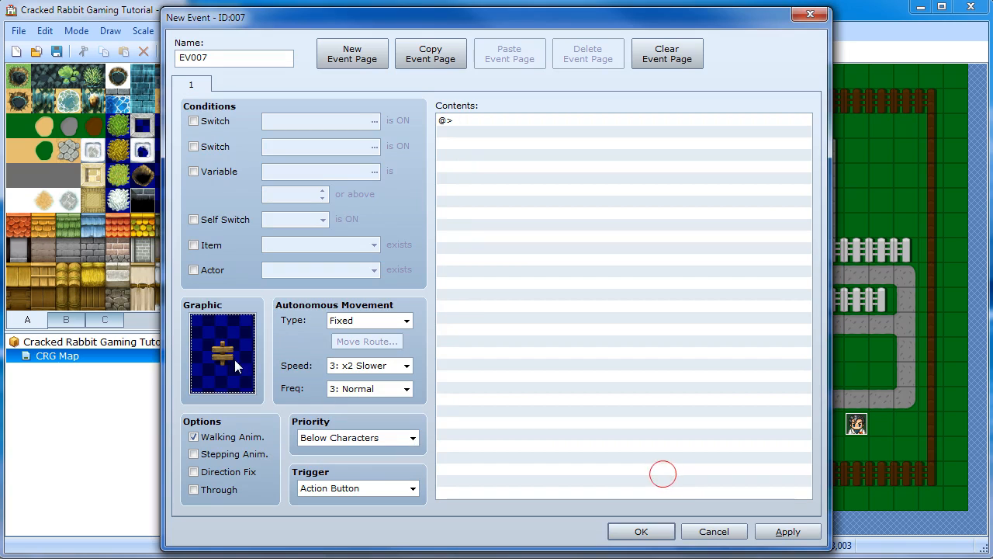
pyautogui.click(369, 439)
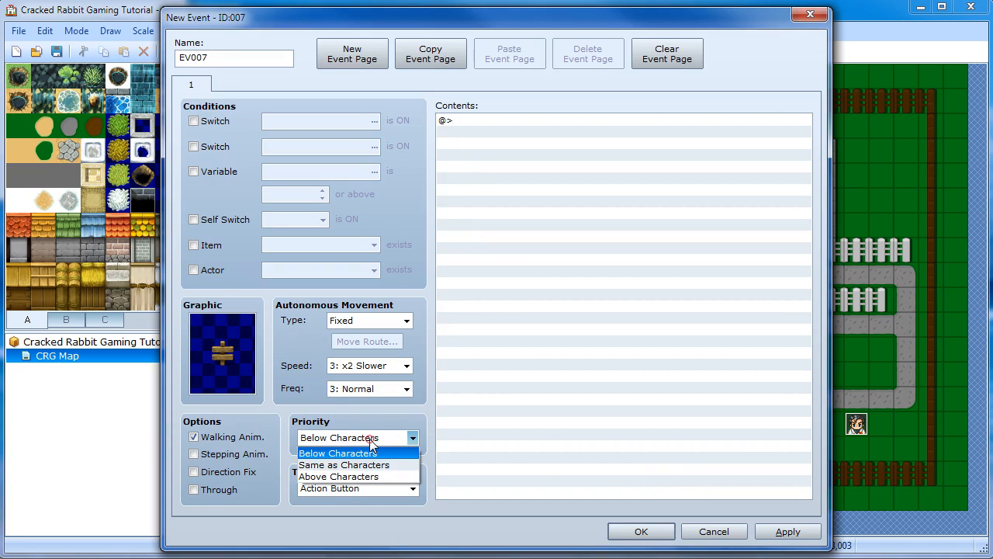
pyautogui.click(367, 462)
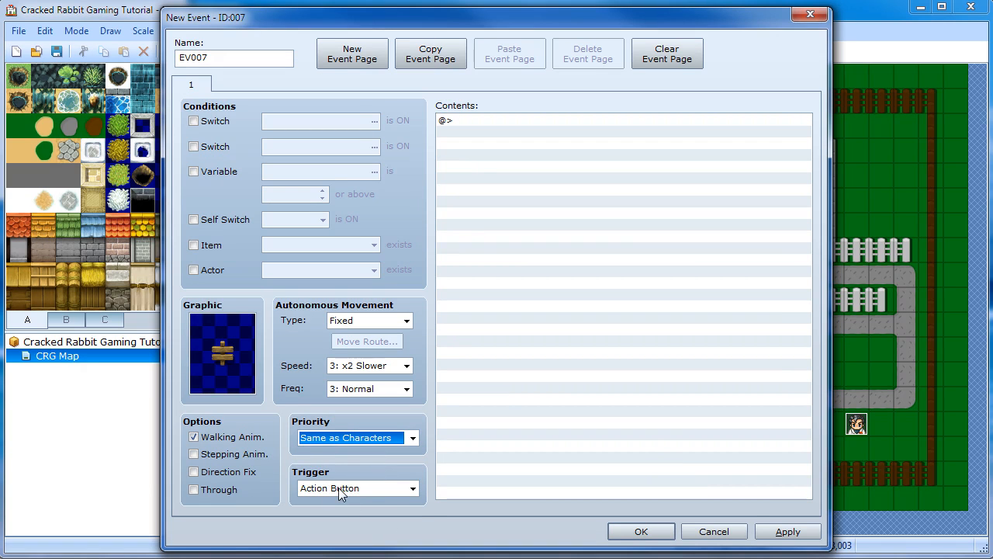
# Name variable 0010 "Morality" through a Control Variables command, then discard the command itself
pyautogui.click(459, 122)
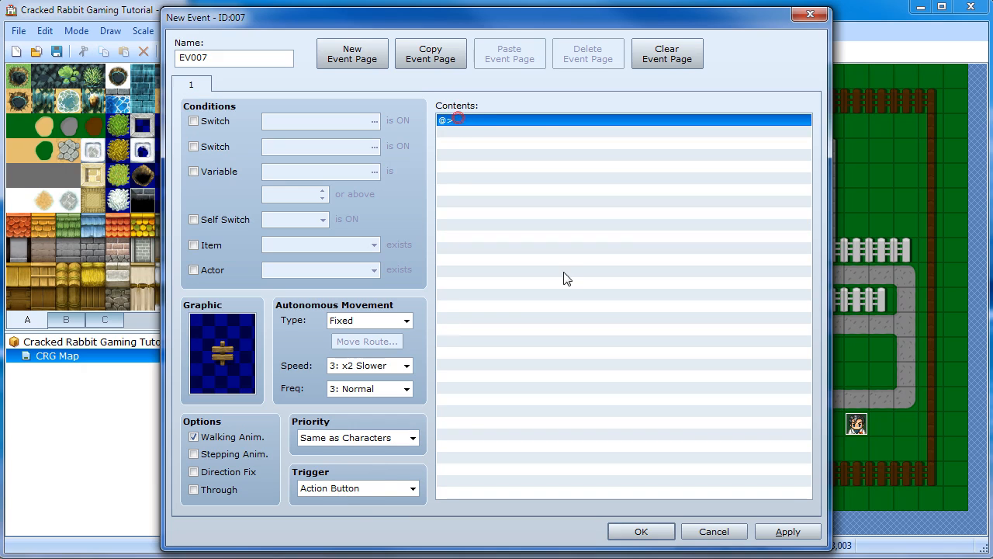
pyautogui.doubleClick(508, 124)
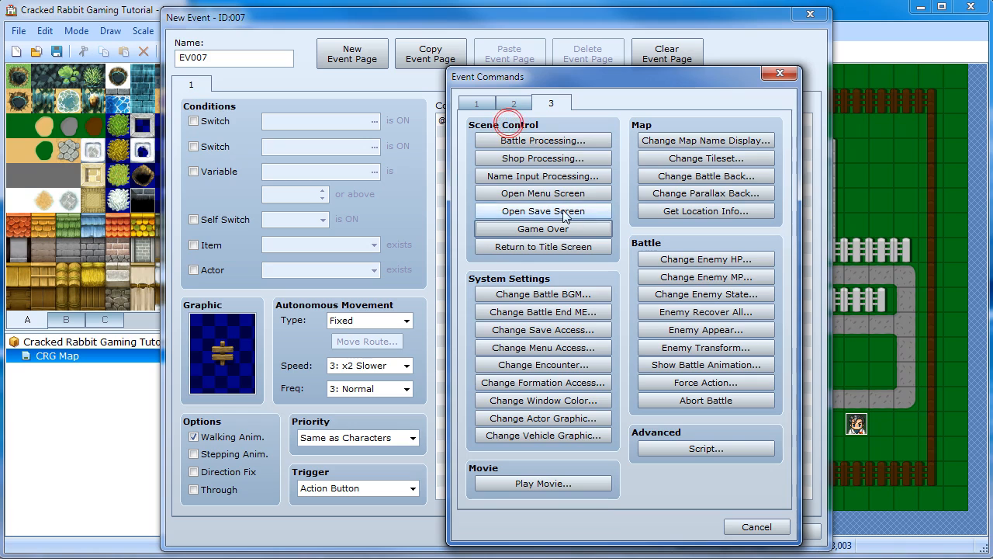
pyautogui.click(487, 101)
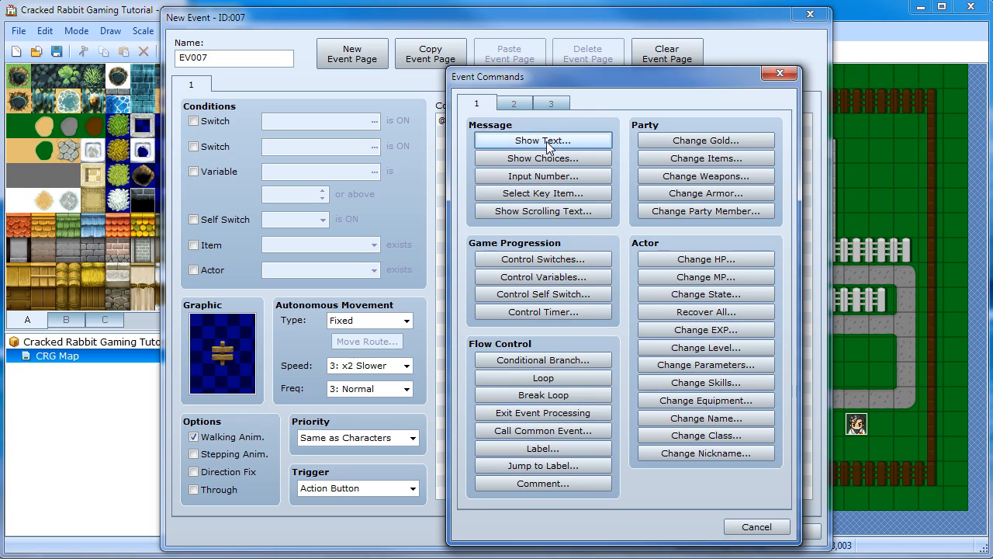
pyautogui.click(558, 279)
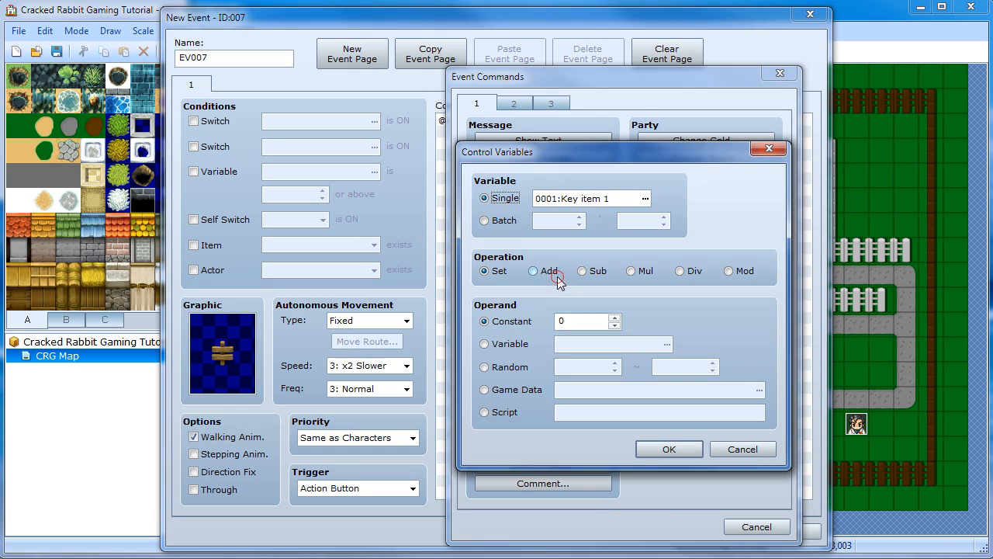
pyautogui.click(644, 198)
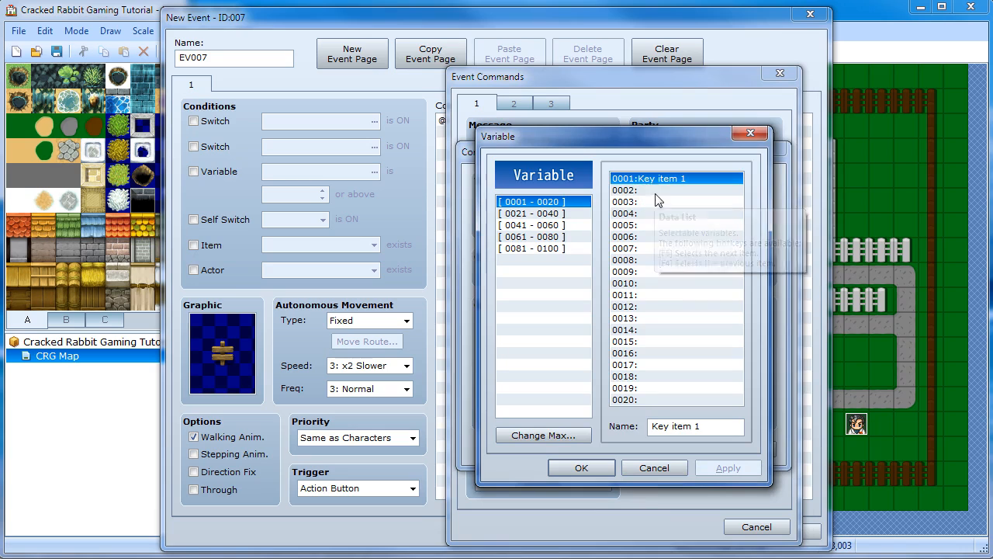
pyautogui.click(654, 282)
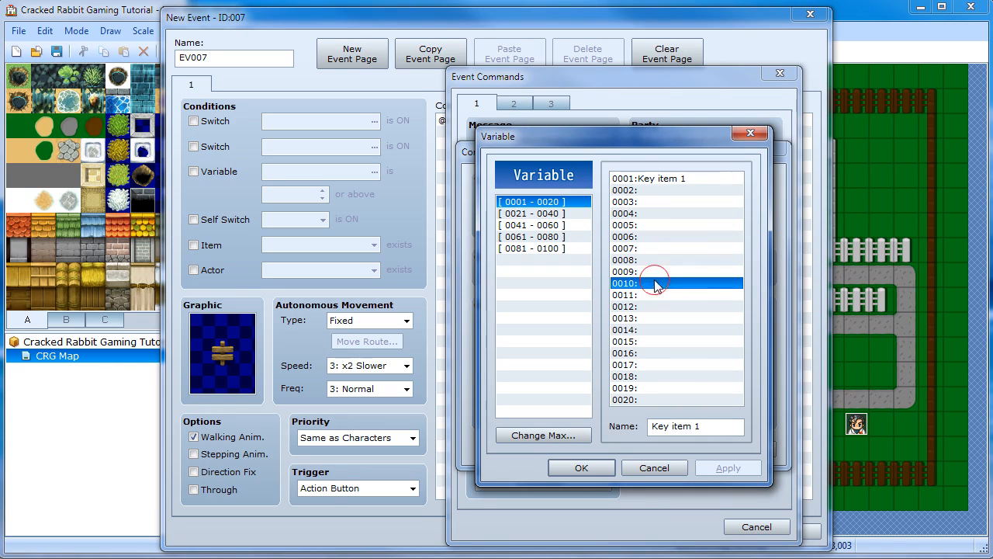
pyautogui.click(667, 426)
pyautogui.write('Mol')
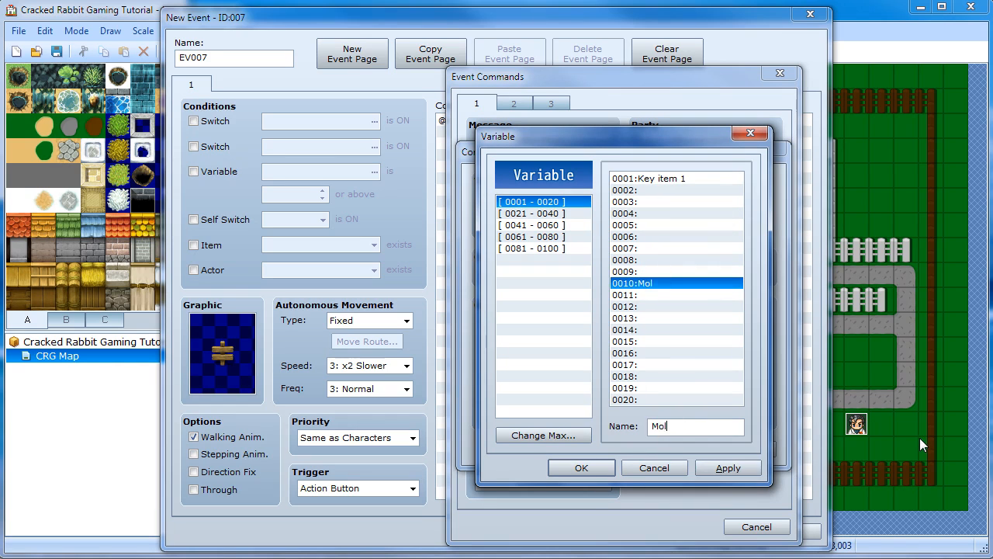
pyautogui.press('BackSpace')
pyautogui.write('rality')
pyautogui.click(581, 468)
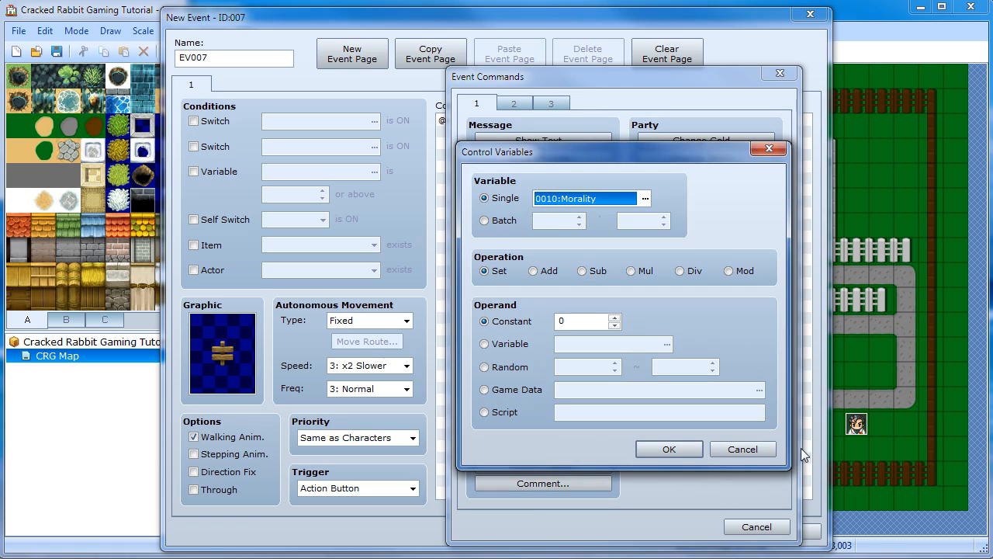
pyautogui.click(742, 452)
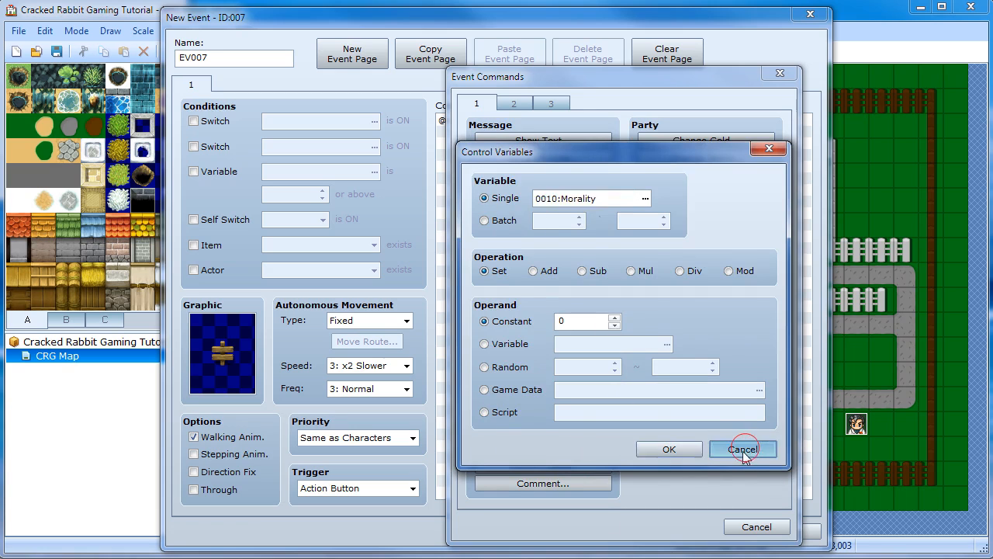
# Add a Show Text command reading "Your morality level is \v[10]" to the signpost event and save the event
pyautogui.click(535, 140)
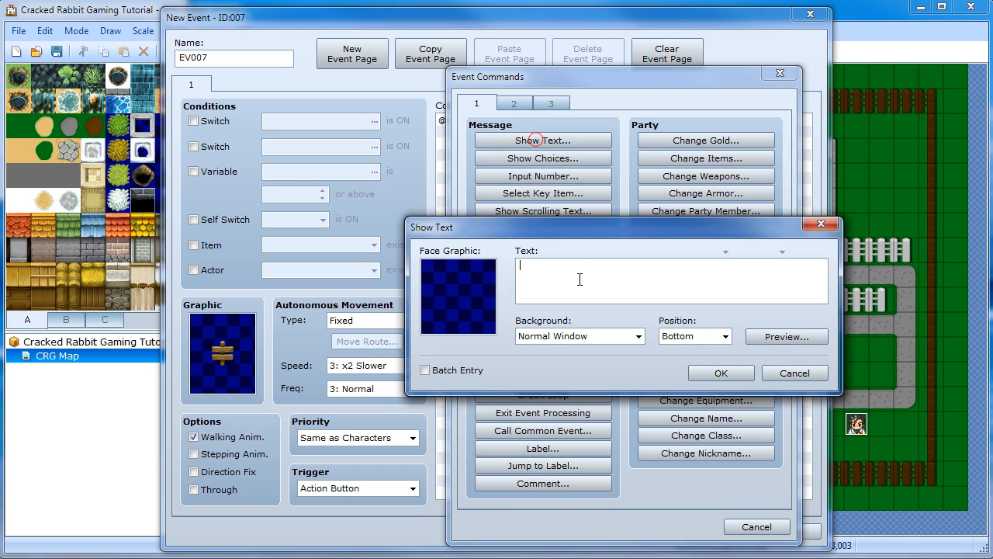
pyautogui.write('Your ')
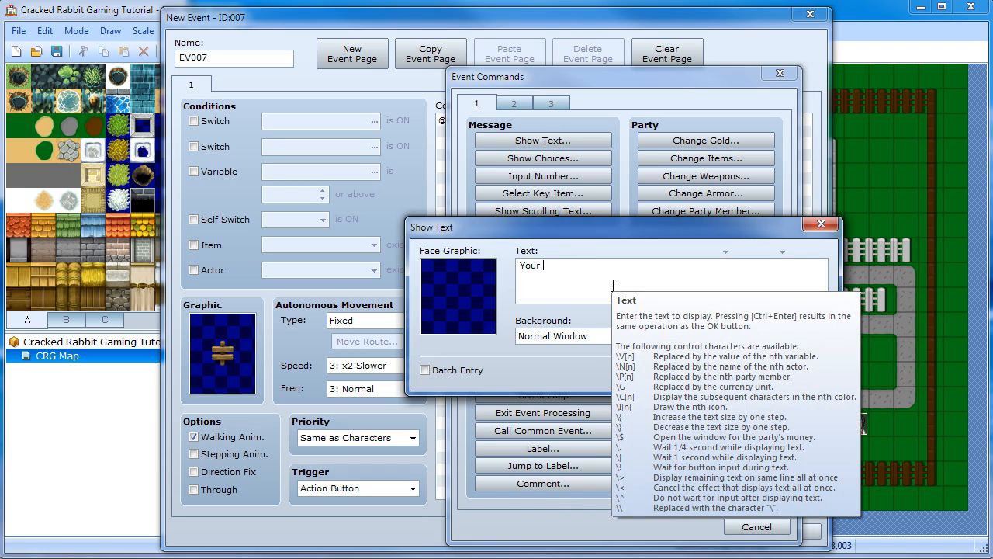
pyautogui.write('morality level is')
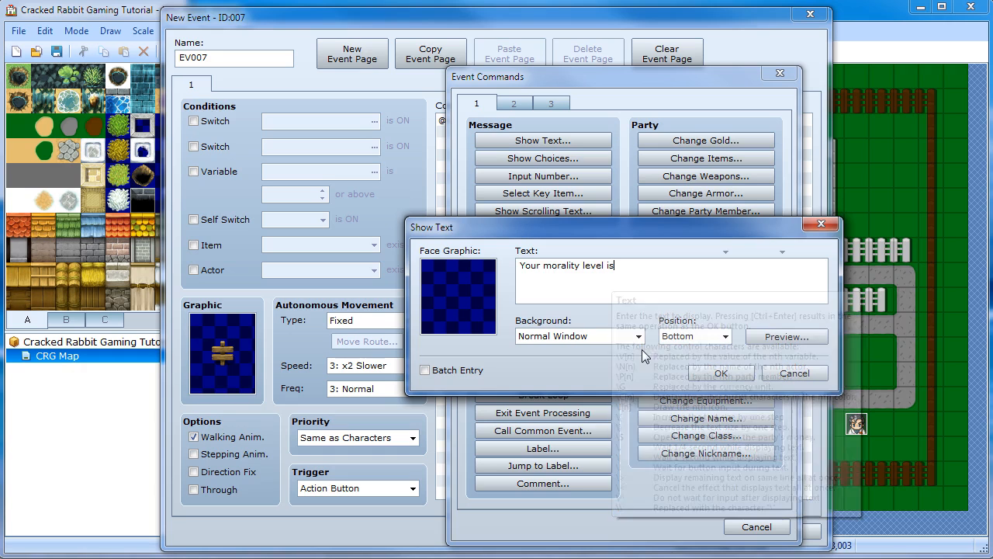
pyautogui.write('\\')
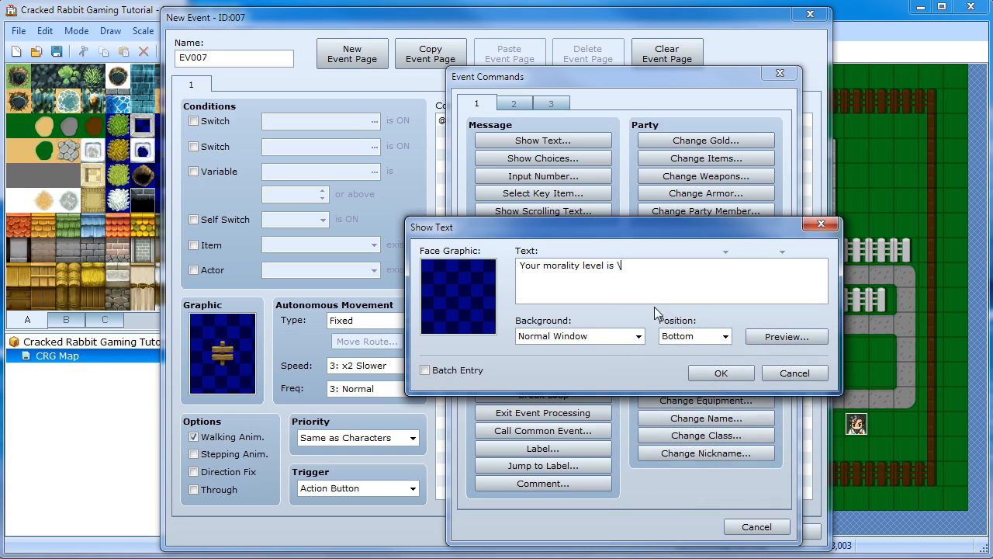
pyautogui.write('v[]')
pyautogui.write('10')
pyautogui.moveTo(653, 296)
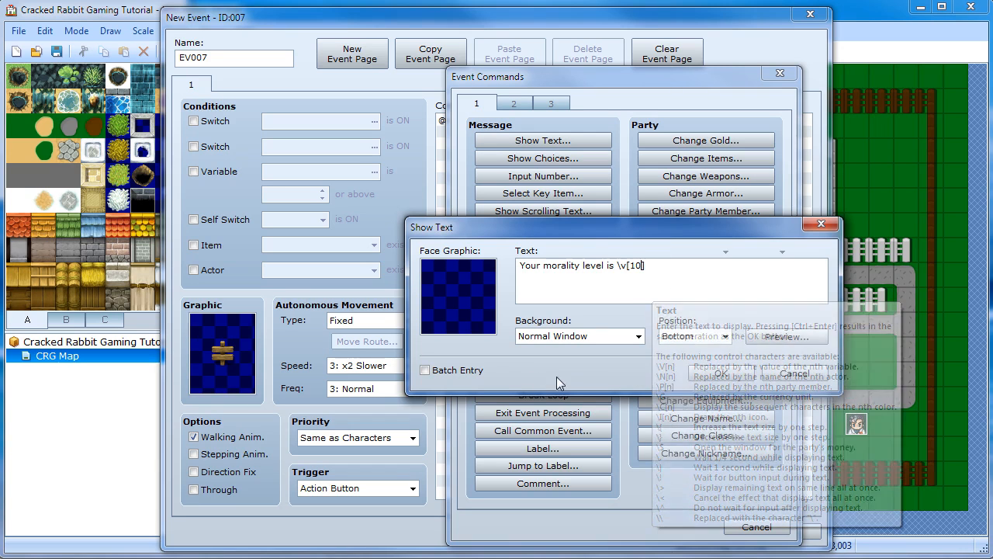
pyautogui.click(713, 374)
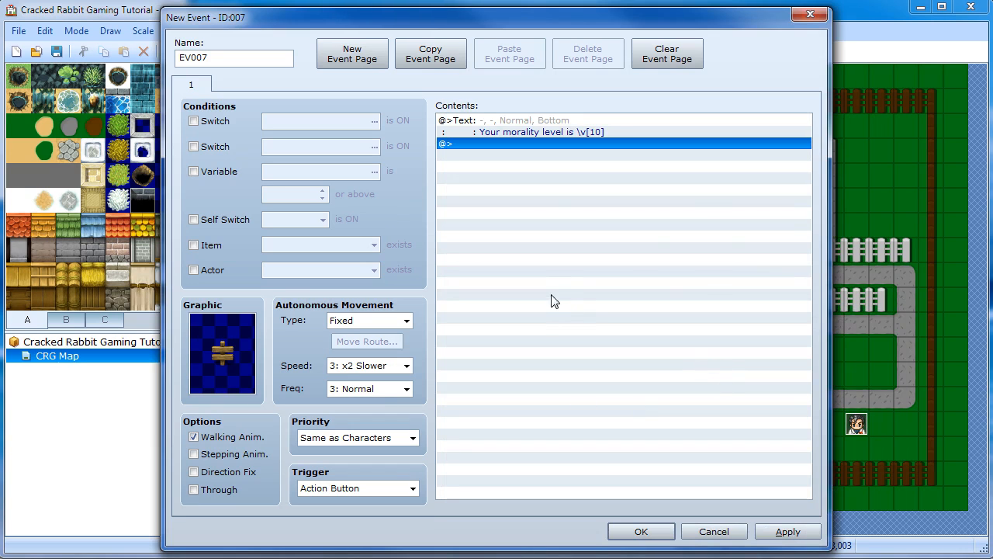
pyautogui.click(640, 531)
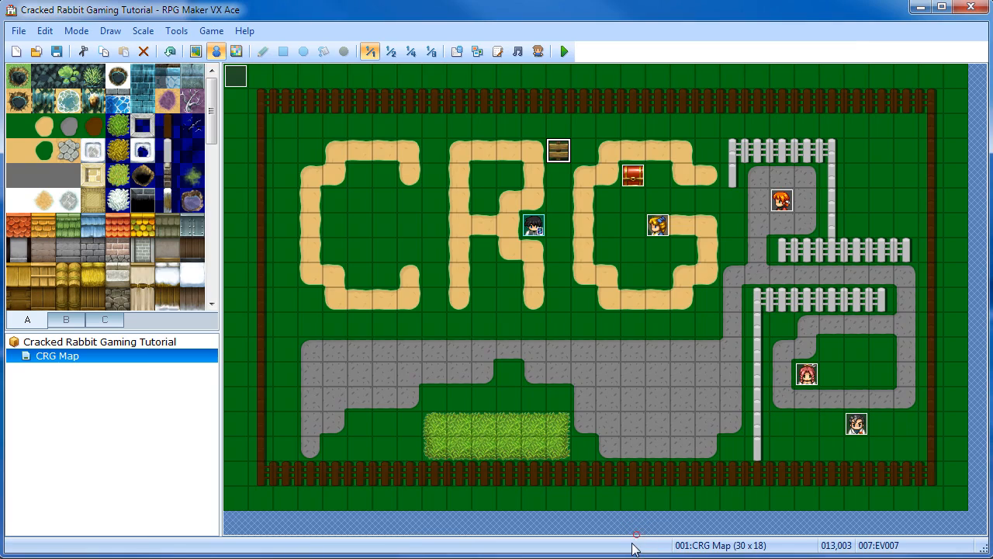
# Playtest a new game, read the signpost's morality message, and close the game window
pyautogui.click(567, 51)
pyautogui.press('Return')
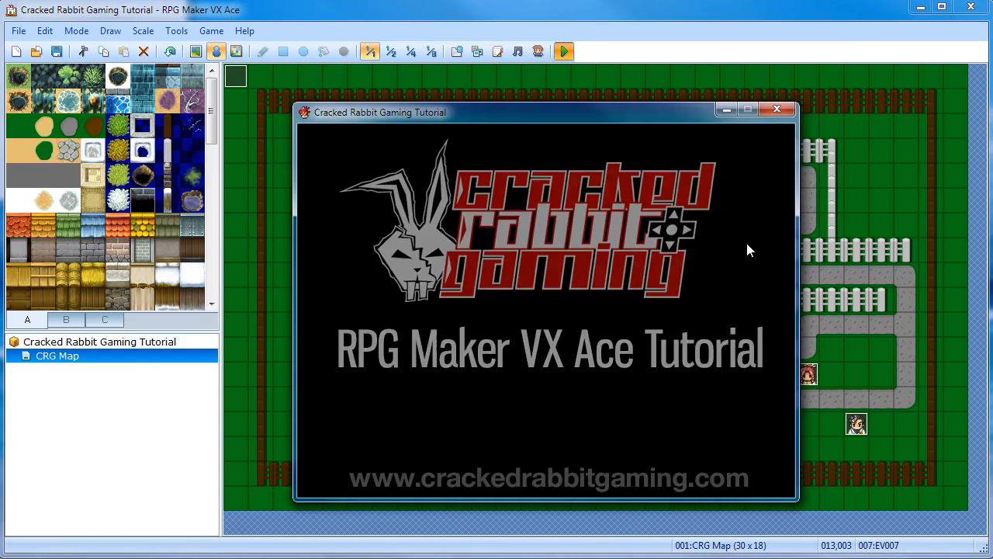
pyautogui.press('Return')
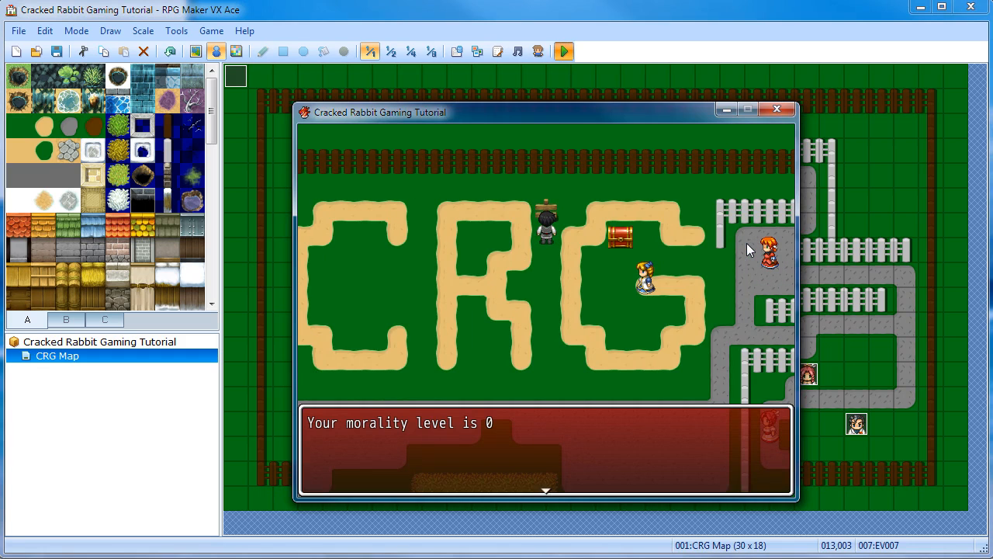
pyautogui.press('Return')
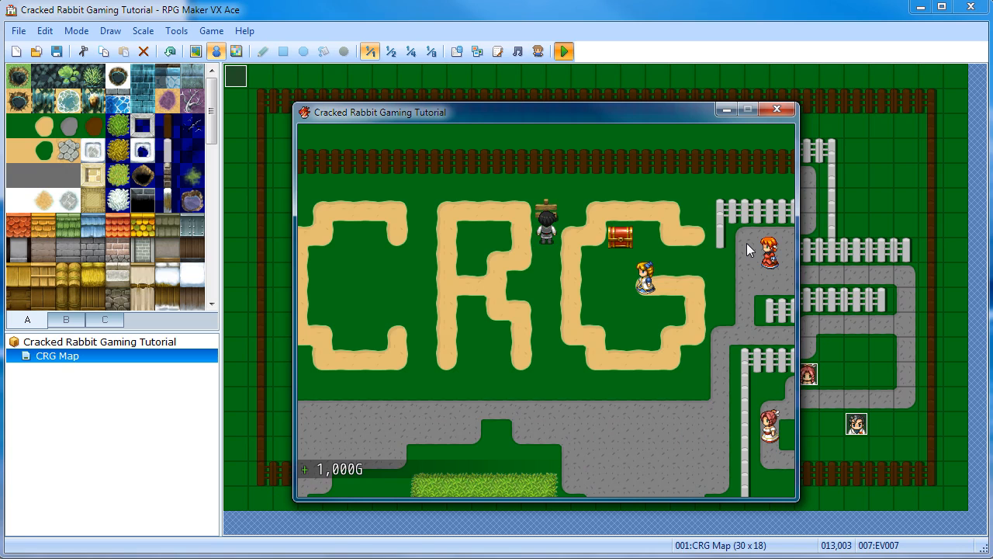
pyautogui.press('Down')
pyautogui.press('Down')
pyautogui.click(777, 109)
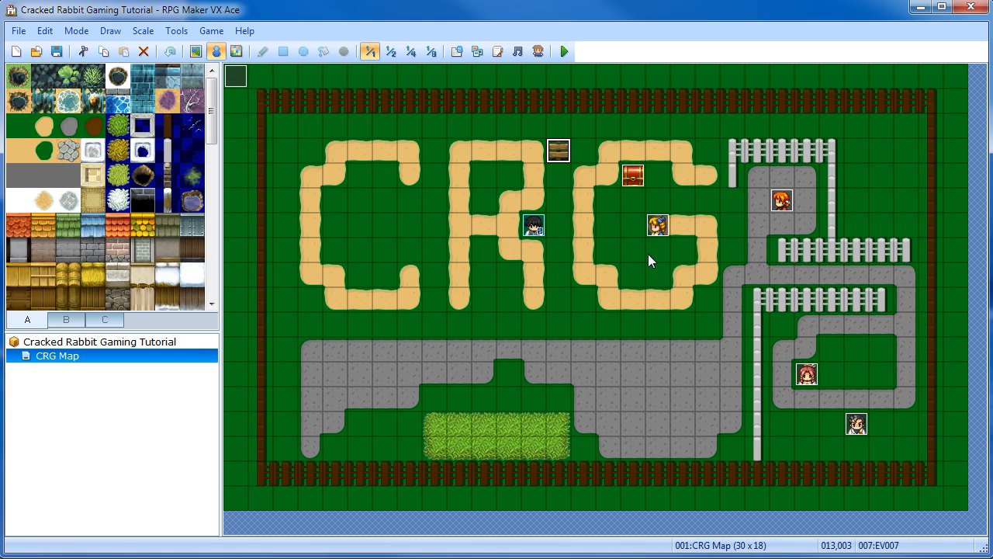
# Add a Show Choices command with "You're stupid!" and "I like you." after the greeting in event EV004 inside the G
pyautogui.doubleClick(658, 225)
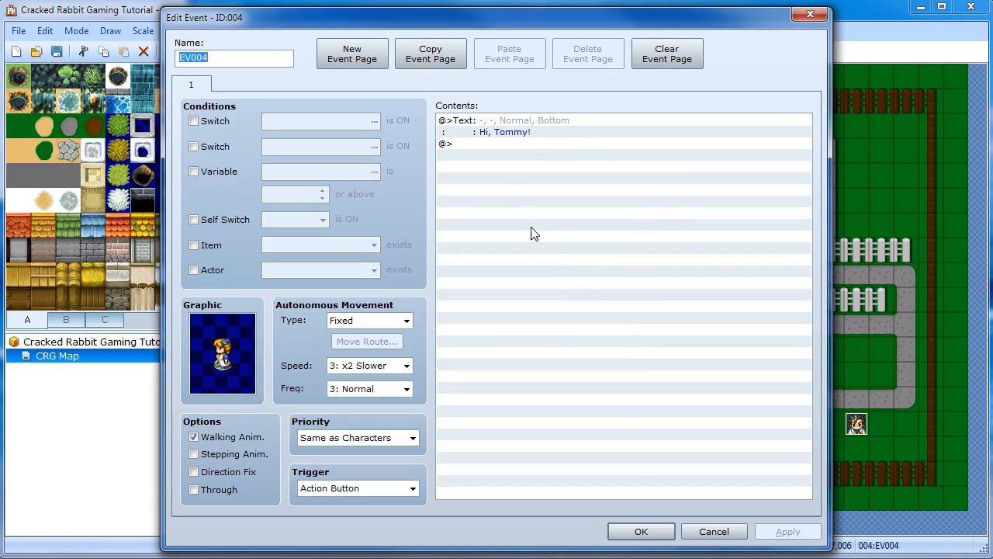
pyautogui.doubleClick(495, 148)
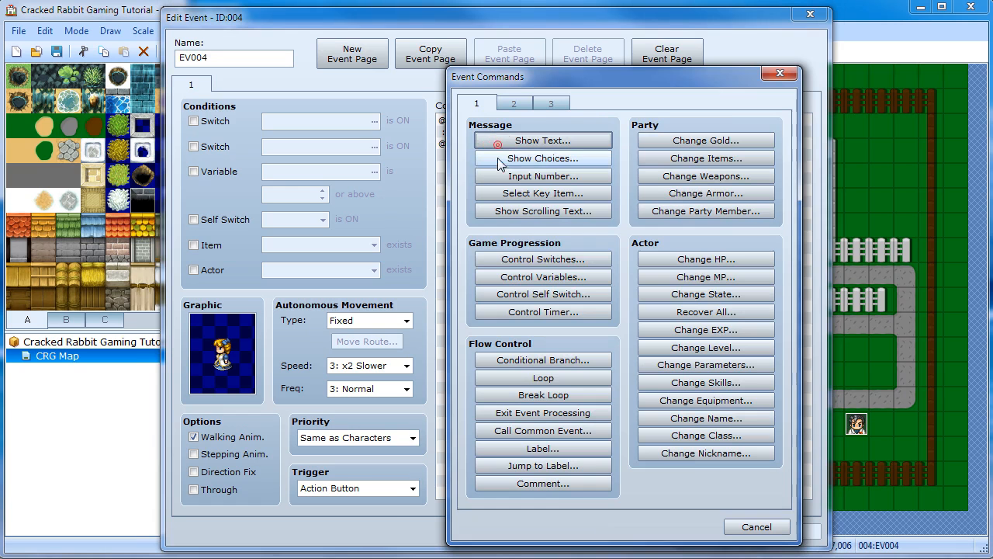
pyautogui.click(543, 158)
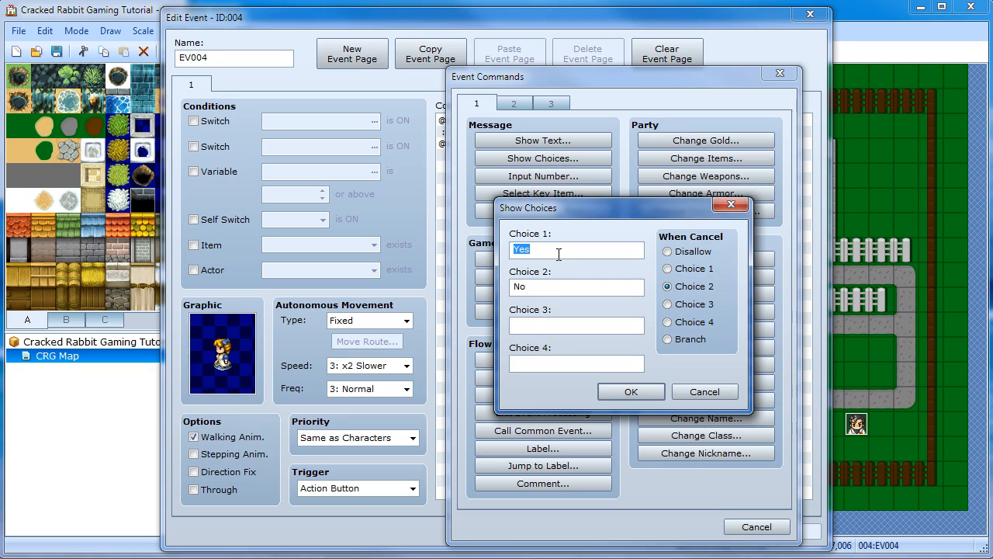
pyautogui.write("You're stupid!")
pyautogui.press('Tab')
pyautogui.write('I like you.')
pyautogui.click(631, 391)
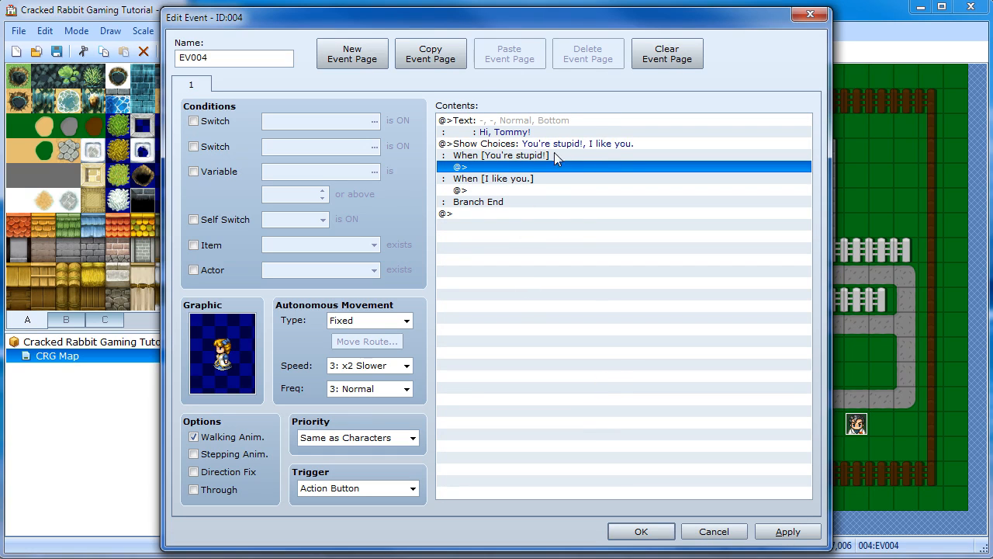
# Add a Control Variables command to the "You're stupid!" branch that subtracts a constant 10 from variable 0010:Morality
pyautogui.doubleClick(500, 167)
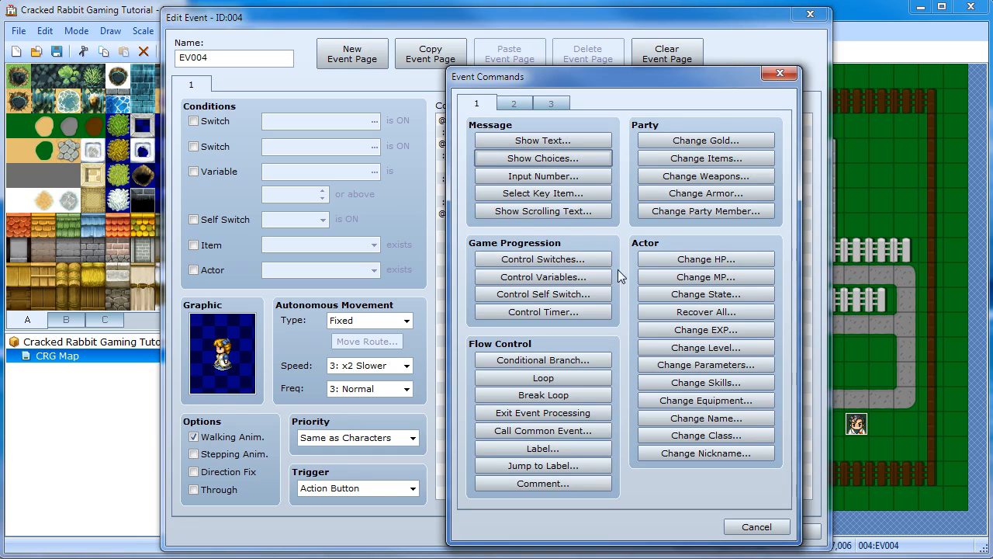
pyautogui.click(529, 278)
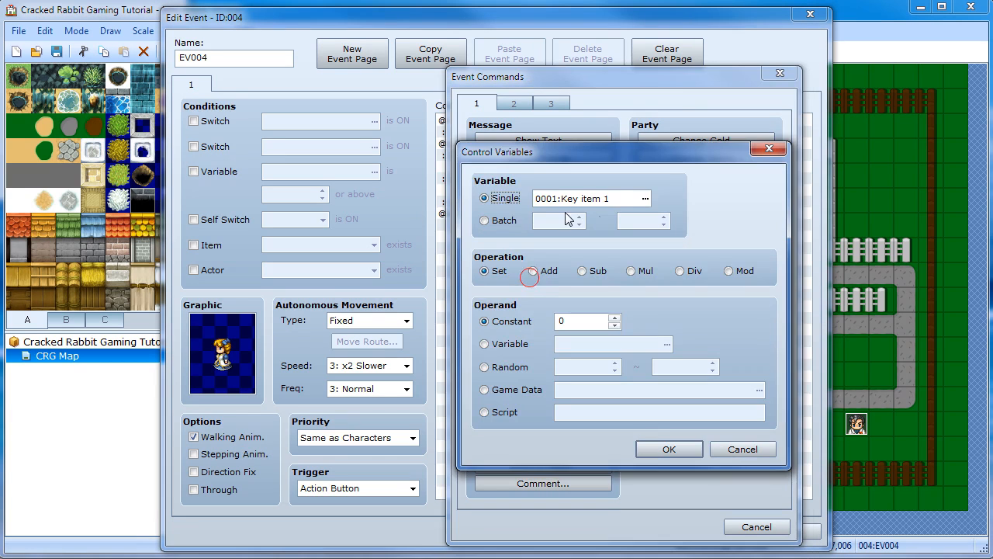
pyautogui.click(644, 198)
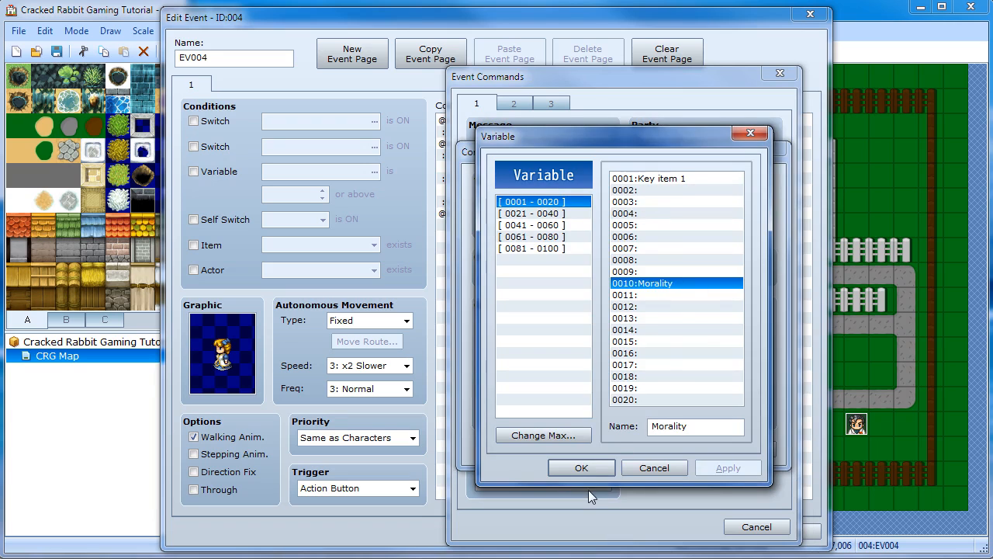
pyautogui.click(582, 469)
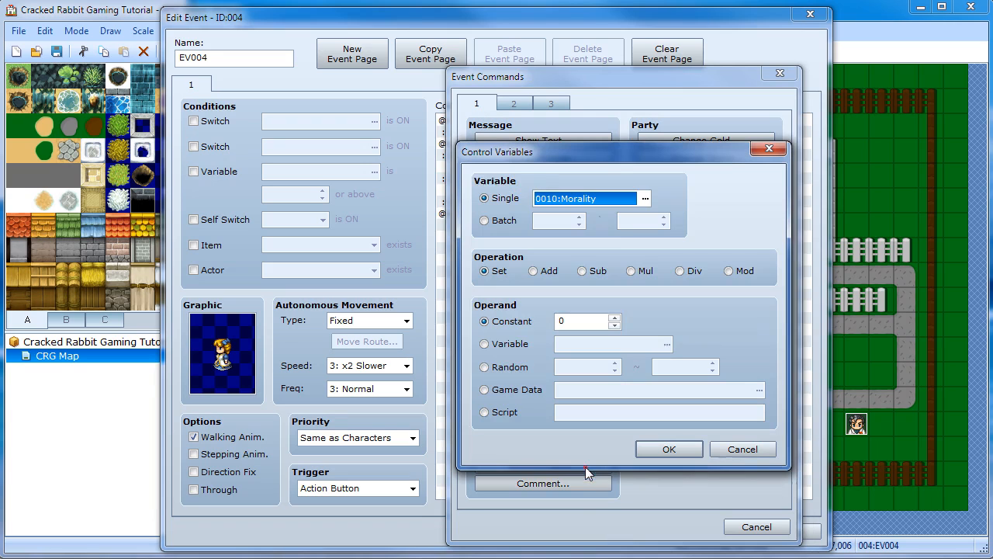
pyautogui.click(591, 276)
pyautogui.moveTo(592, 154); pyautogui.dragTo(612, 152)
pyautogui.doubleClick(583, 319)
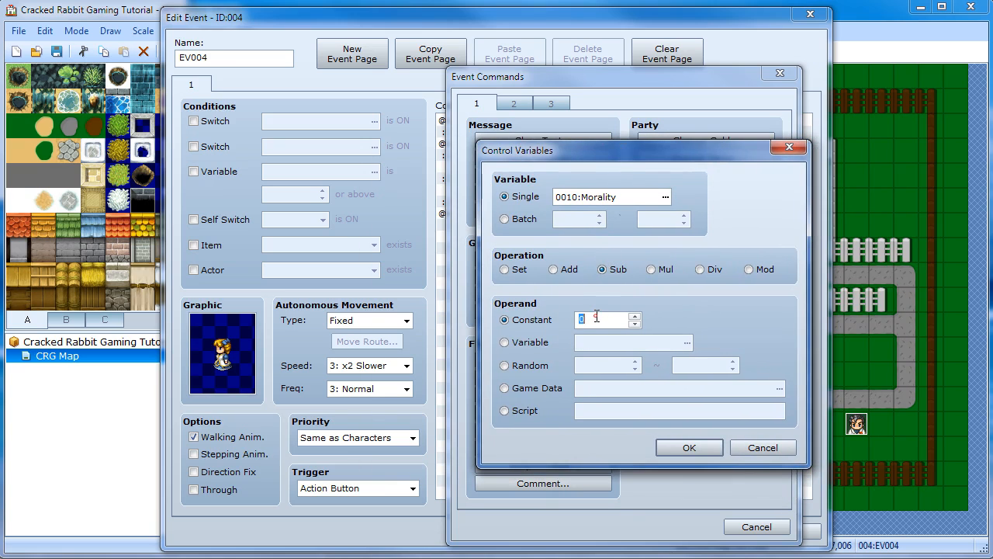
pyautogui.write('10')
pyautogui.click(660, 446)
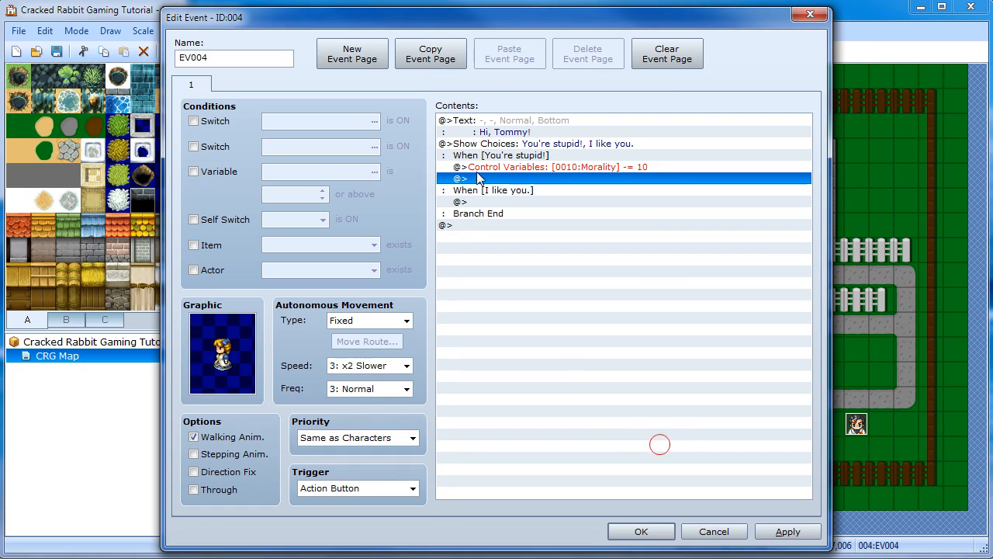
# Copy the Morality command into the "I like you." branch, change its operation to Add, and save the event
pyautogui.click(521, 170)
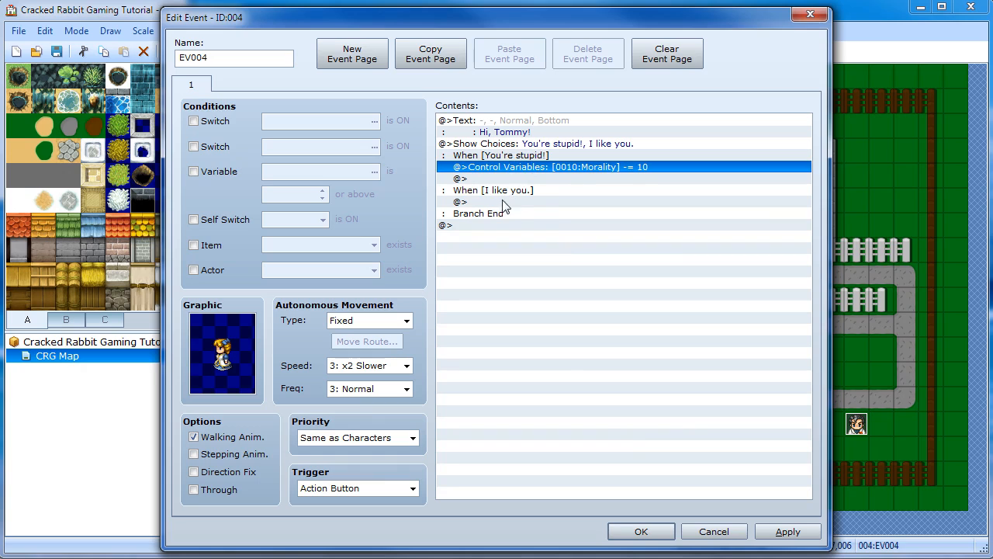
pyautogui.click(504, 201)
pyautogui.hotkey('ctrl', 'v')
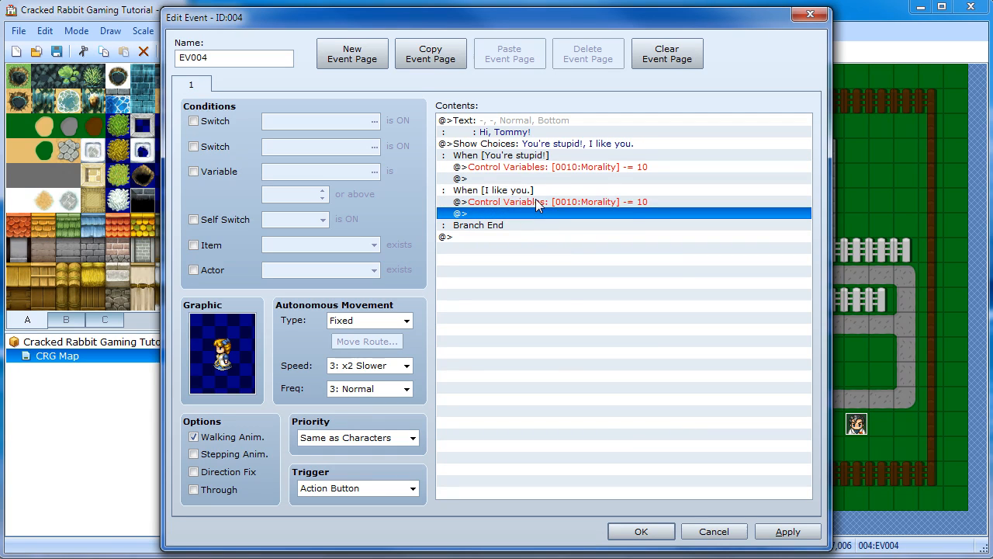
pyautogui.click(536, 200)
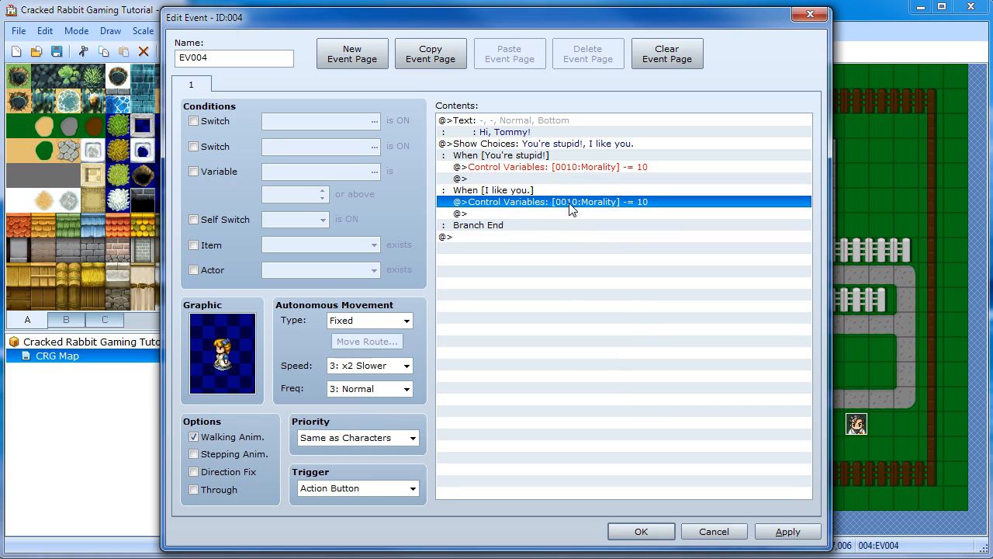
pyautogui.doubleClick(570, 203)
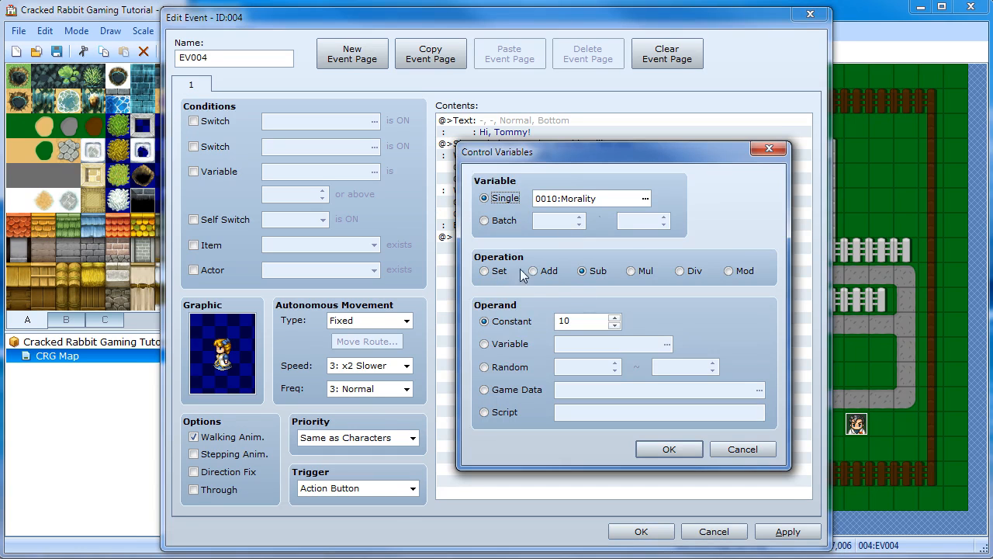
pyautogui.click(671, 448)
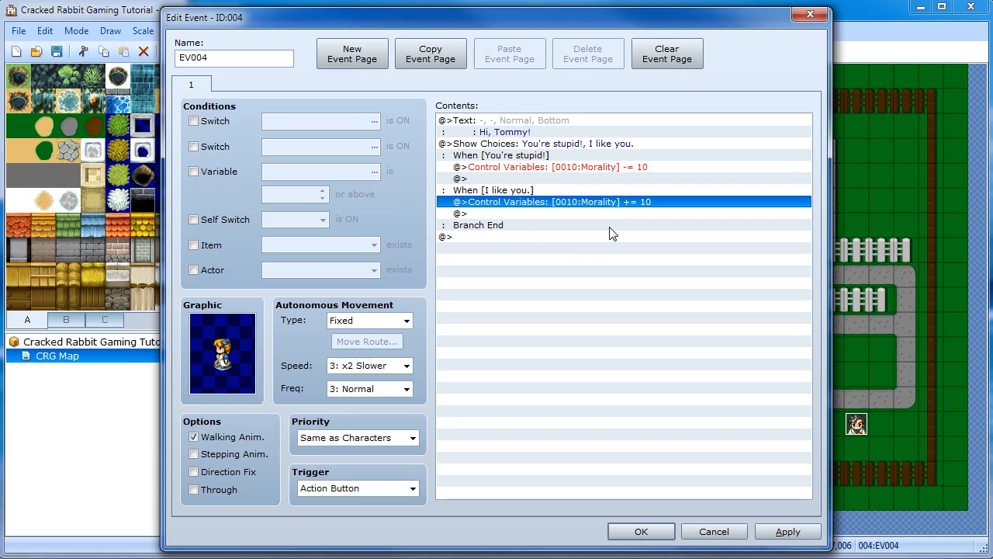
pyautogui.click(639, 531)
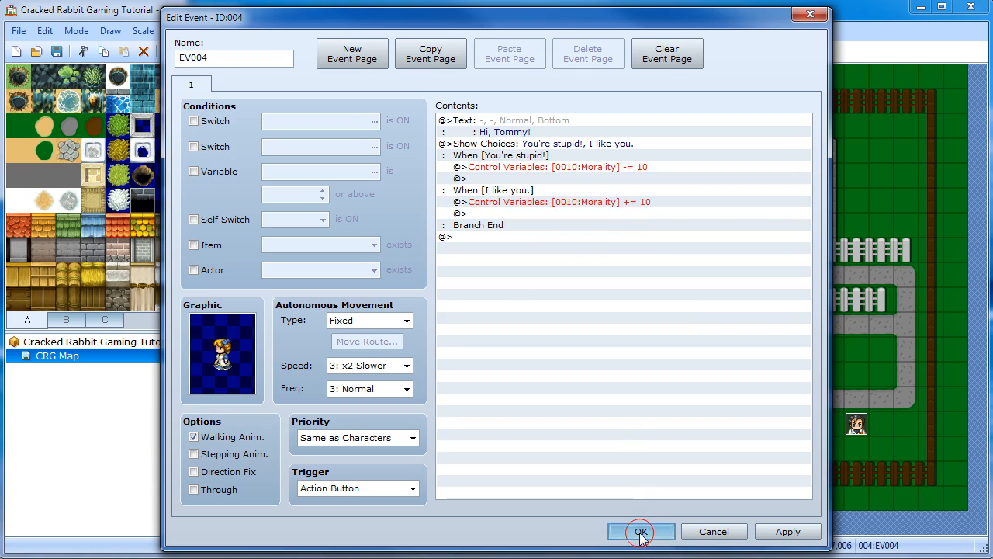
# Save the project, start a playtest, and read the signpost's morality message
pyautogui.click(565, 52)
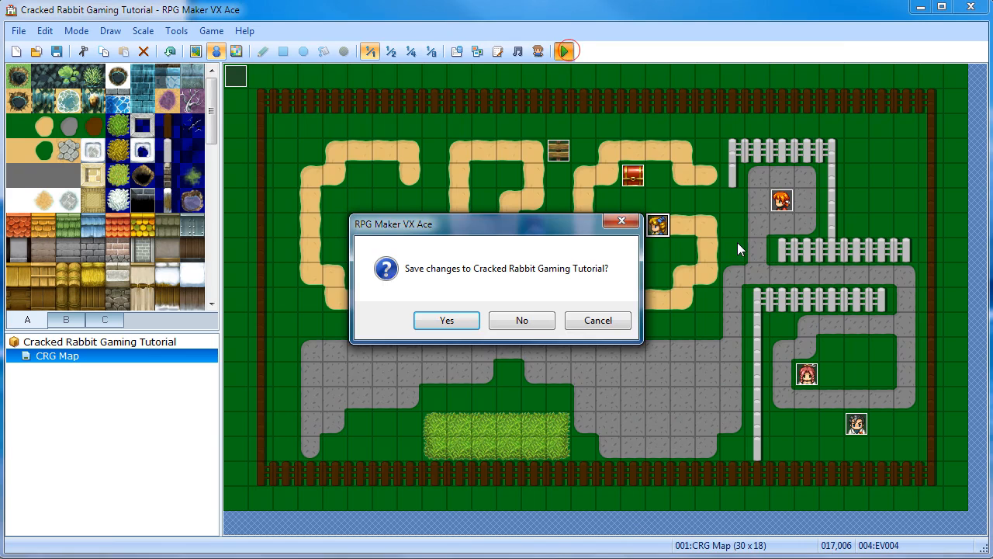
pyautogui.press('Return')
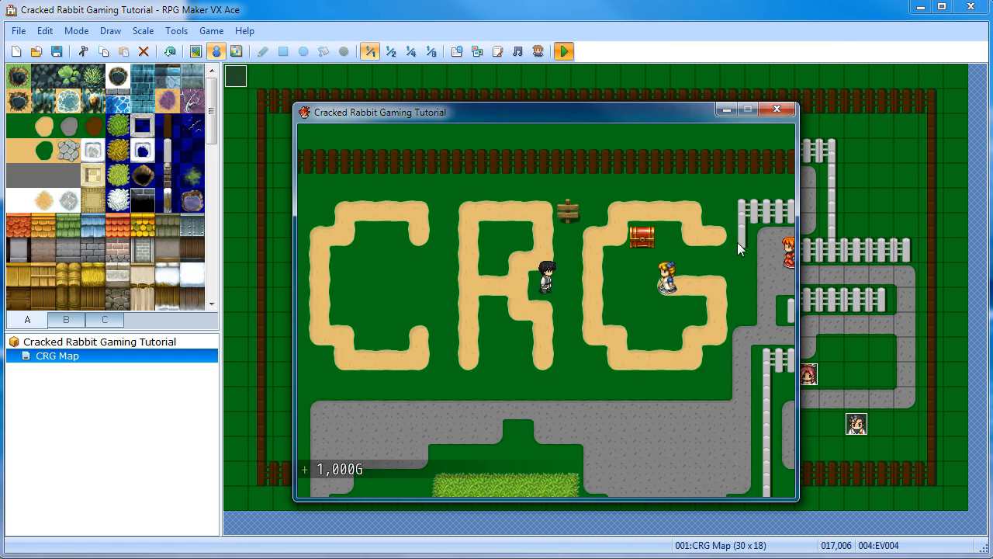
pyautogui.press('Left')
pyautogui.press('Up')
pyautogui.press('space')
pyautogui.press('space')
# Answer the character inside the G with "You're stupid!" and read the signpost's morality message again
pyautogui.press('Down')
pyautogui.press('Right')
pyautogui.press('Right')
pyautogui.press('space')
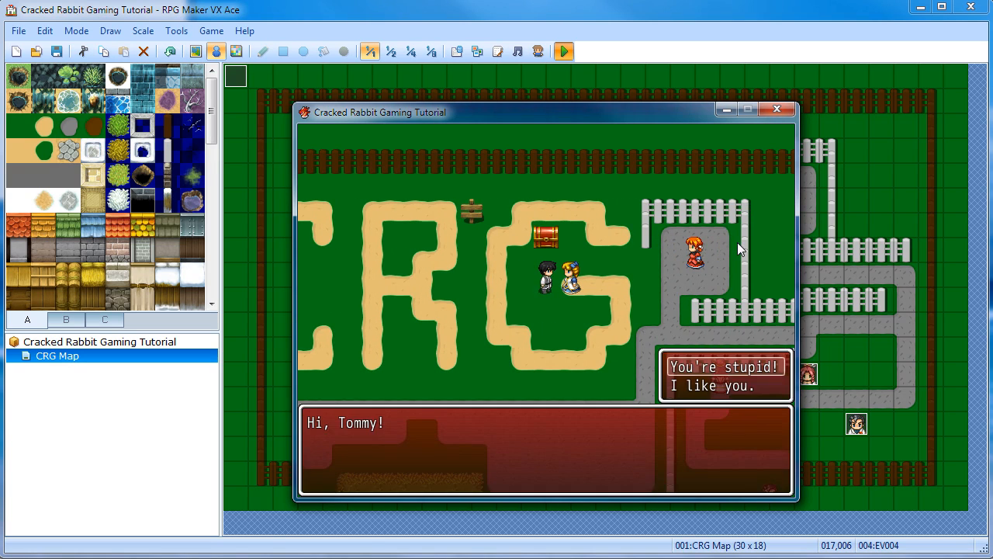
pyautogui.press('space')
pyautogui.press('Left')
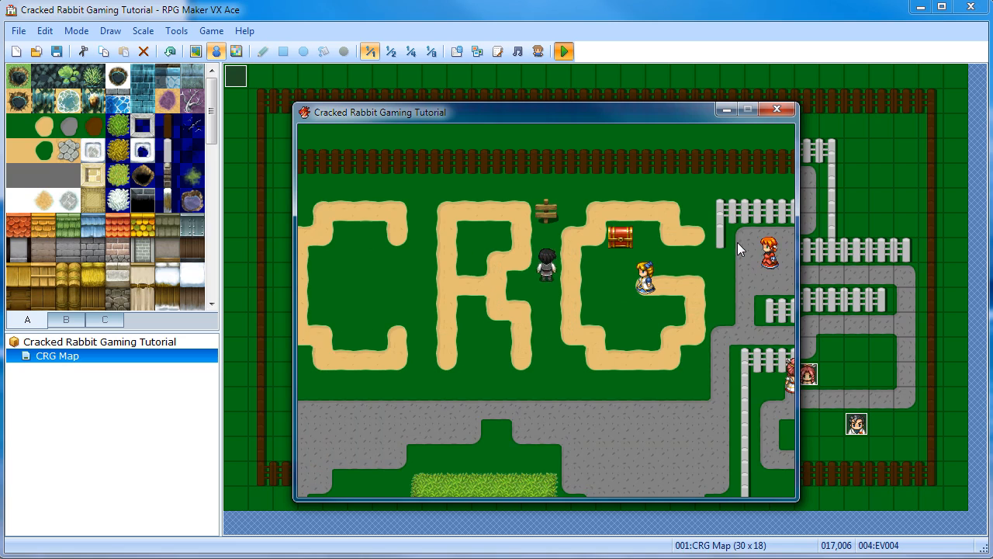
pyautogui.press('Up')
pyautogui.press('space')
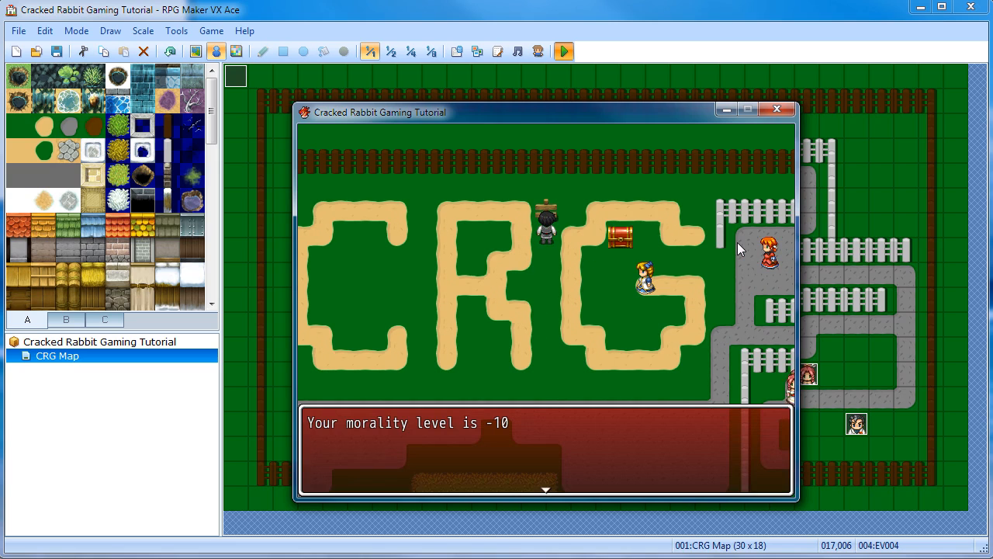
pyautogui.press('space')
# Answer the character inside the G with "I like you." and recheck the morality level at the signpost
pyautogui.press('Down')
pyautogui.press('Right')
pyautogui.press('space')
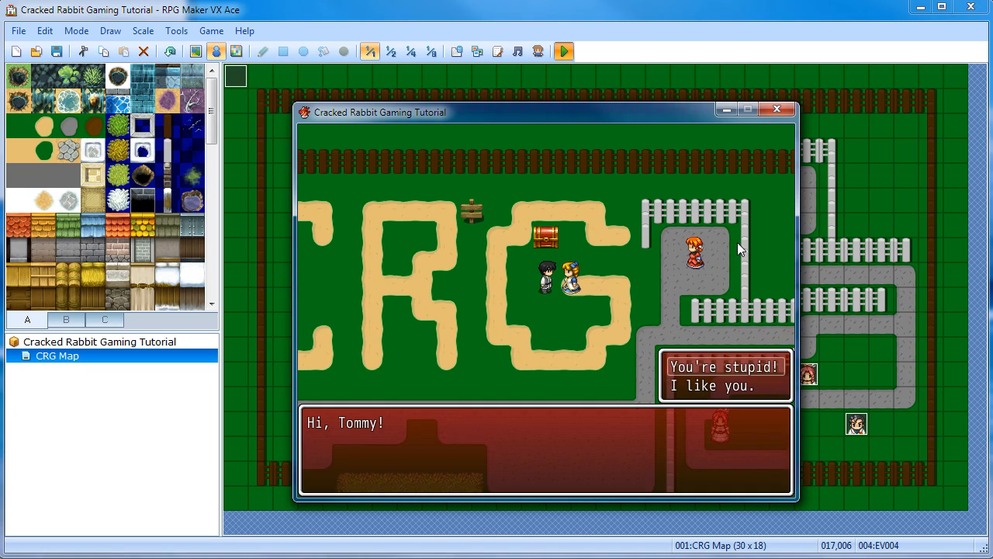
pyautogui.press('Down')
pyautogui.press('space')
pyautogui.press('Left')
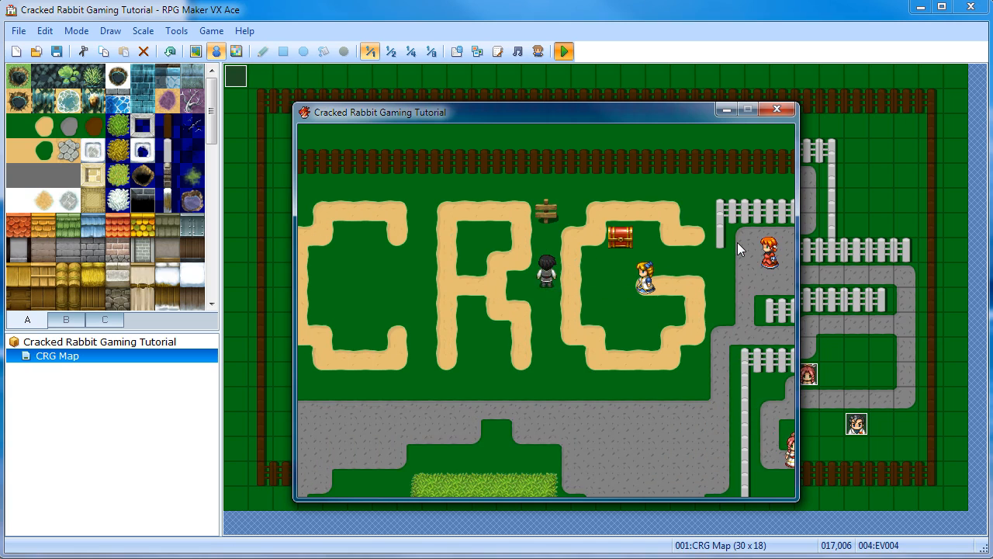
pyautogui.press('space')
pyautogui.press('space')
# Repeat the conversation with the character inside the G, recheck the signpost's message, and close the game window
pyautogui.press('Right')
pyautogui.press('space')
pyautogui.press('space')
pyautogui.press('Left')
pyautogui.press('Up')
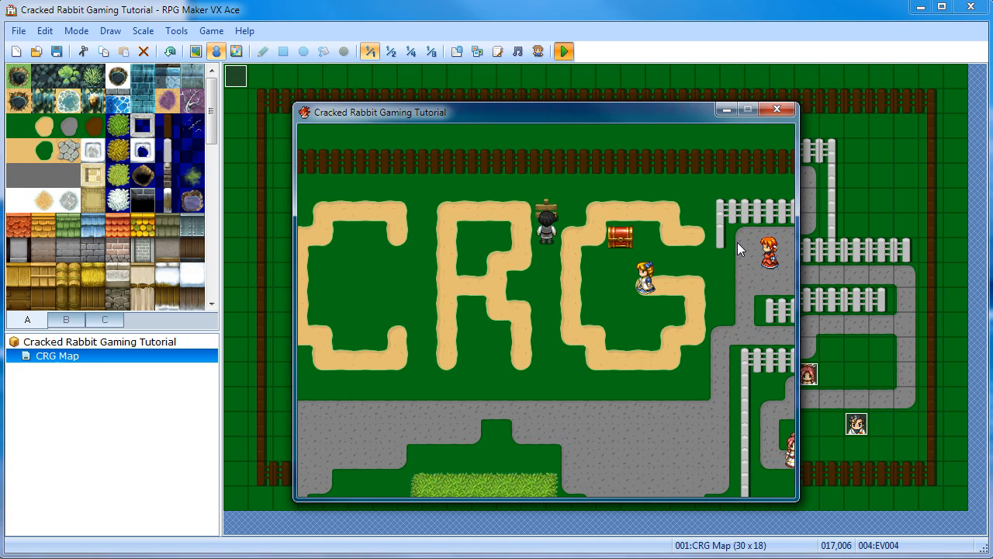
pyautogui.press('space')
pyautogui.press('space')
pyautogui.press('Down')
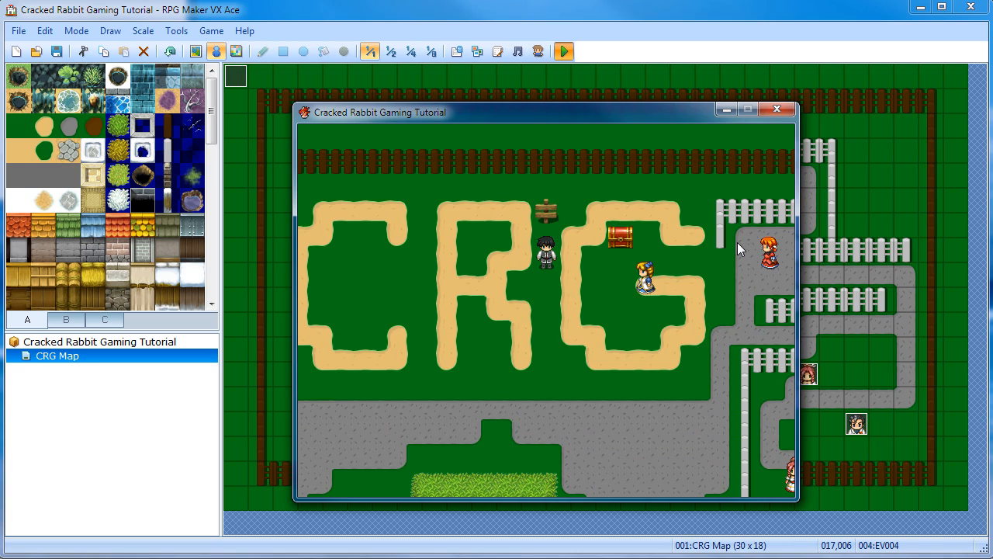
pyautogui.click(773, 111)
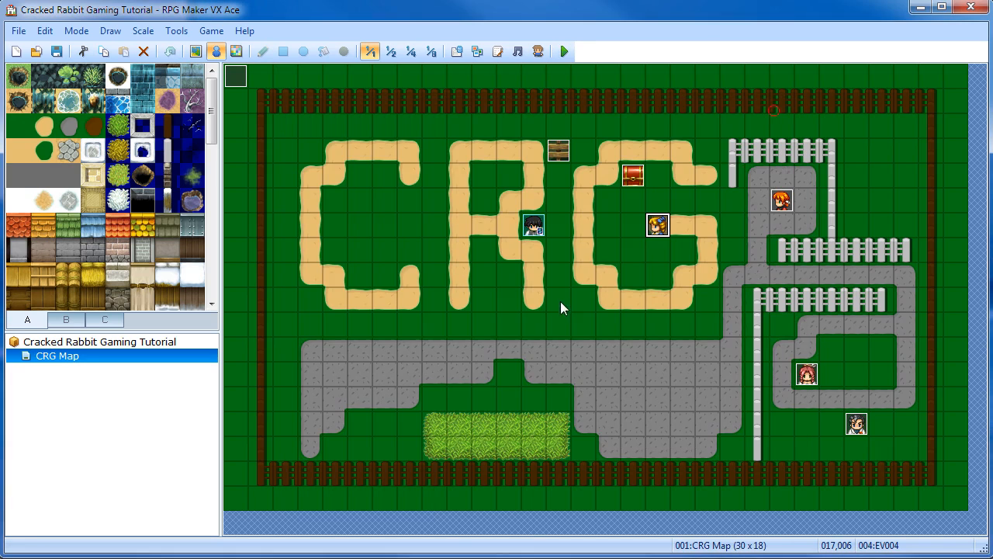
# In event EV004, add a Show Text command reading "Great." after the Morality change in the "I like you." branch
pyautogui.doubleClick(659, 223)
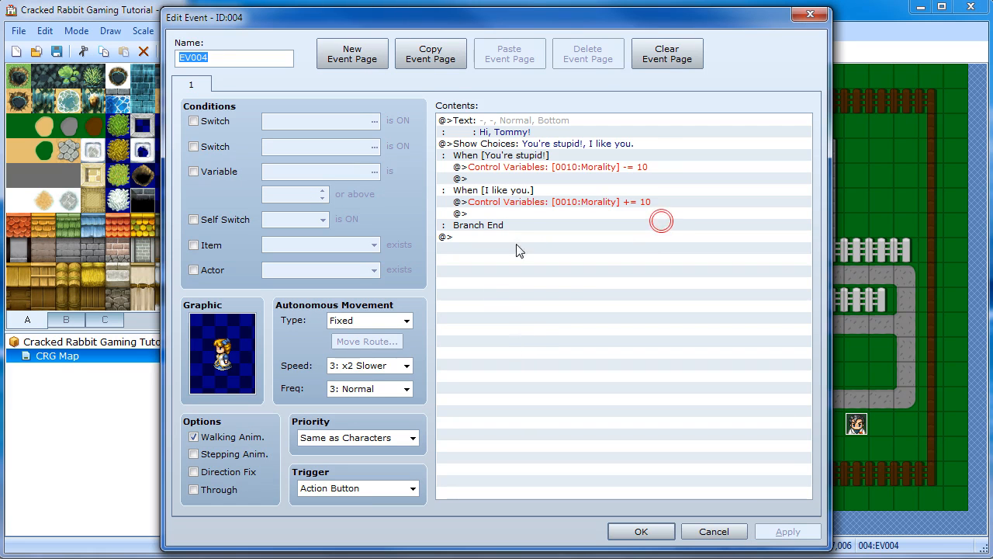
pyautogui.click(532, 216)
pyautogui.doubleClick(533, 216)
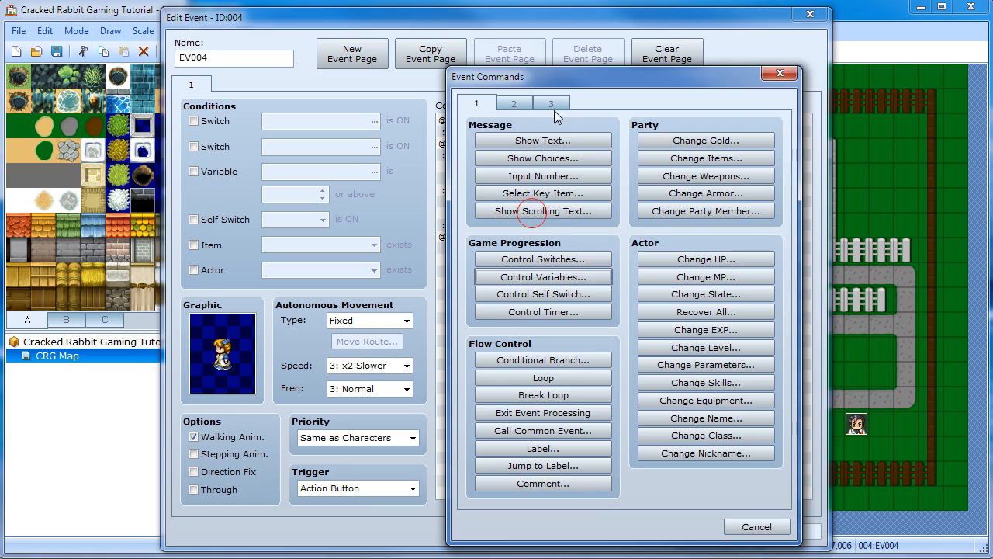
pyautogui.click(553, 140)
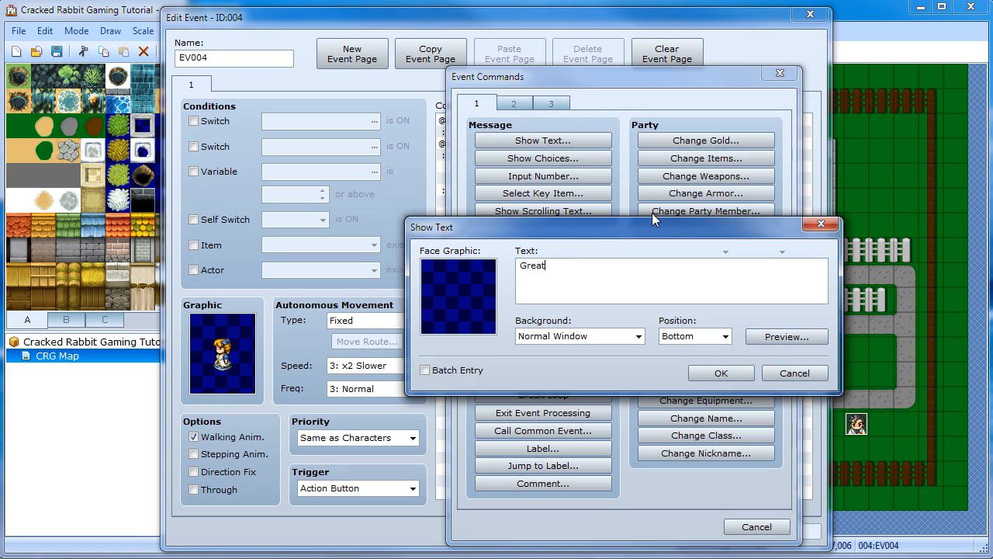
pyautogui.click(721, 373)
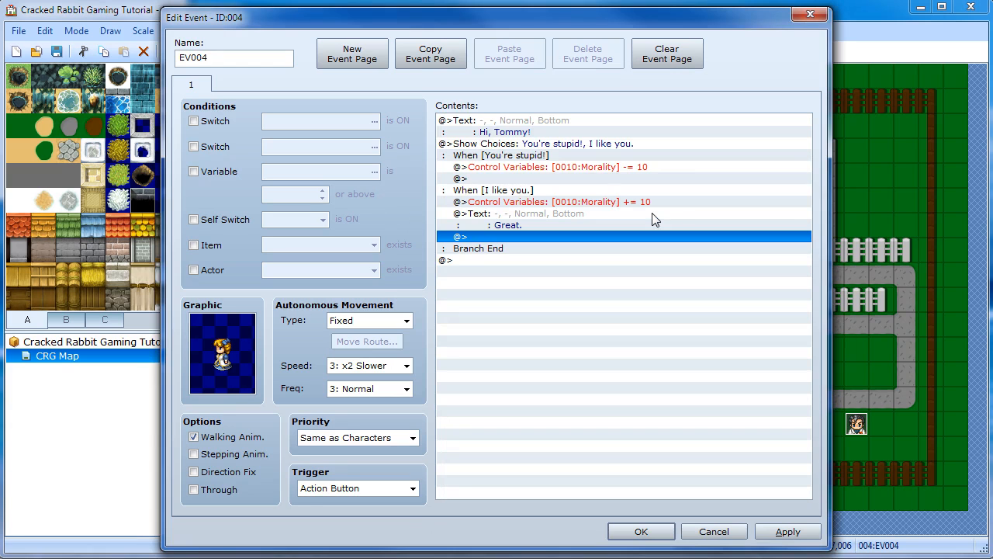
# Add a Show Text command reading "Oh no." after the Morality change in the "You're stupid!" branch and save the event
pyautogui.click(548, 180)
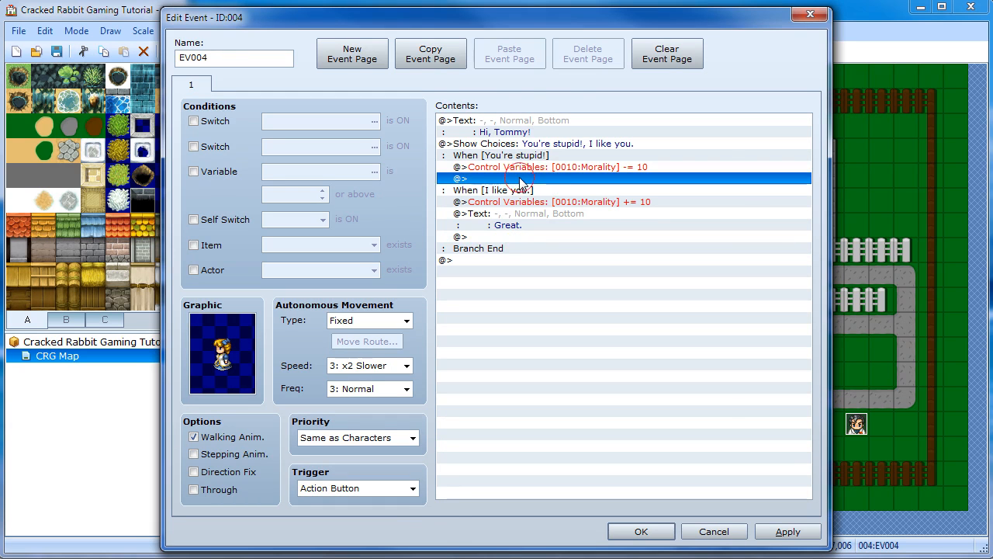
pyautogui.doubleClick(518, 179)
pyautogui.click(546, 140)
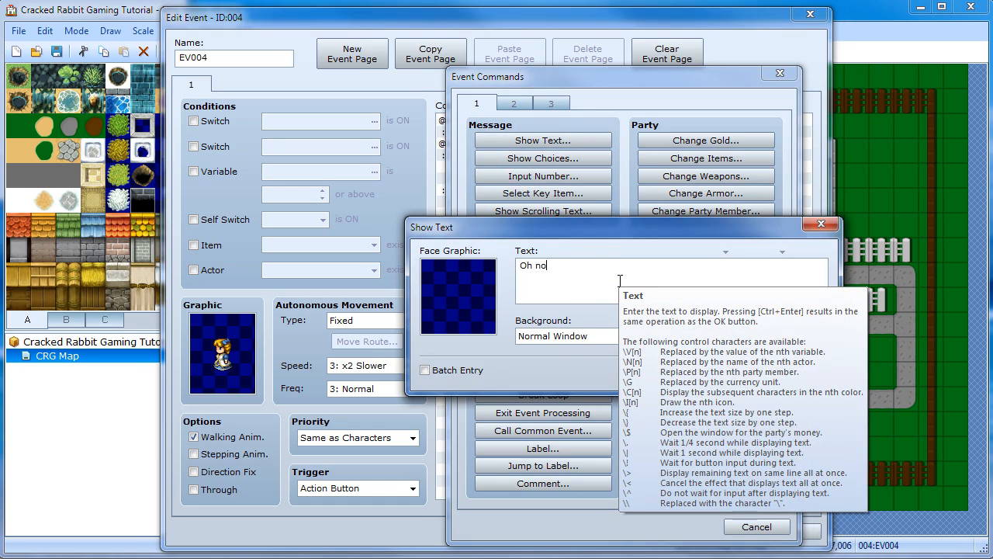
pyautogui.hotkey('ctrl', 'Return')
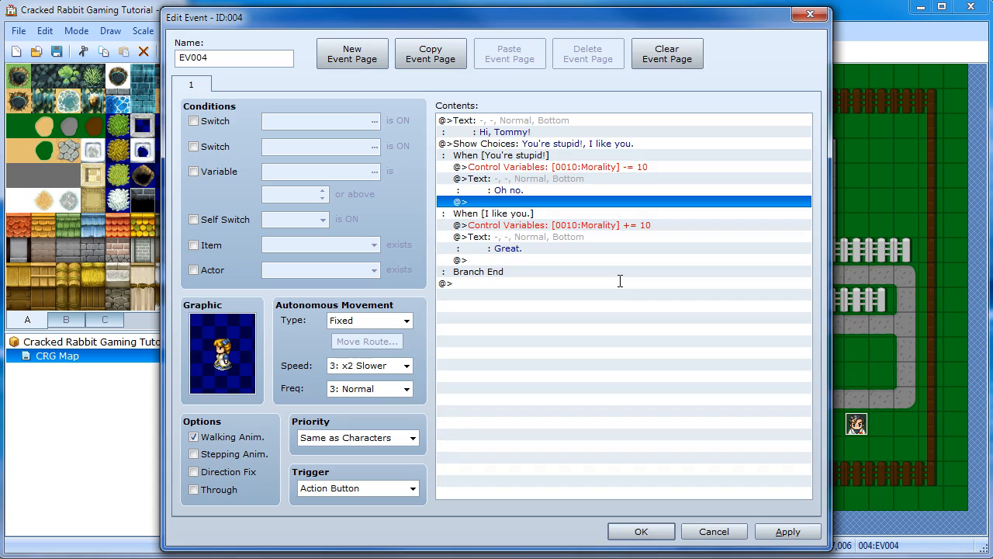
pyautogui.hotkey('ctrl', 'Return')
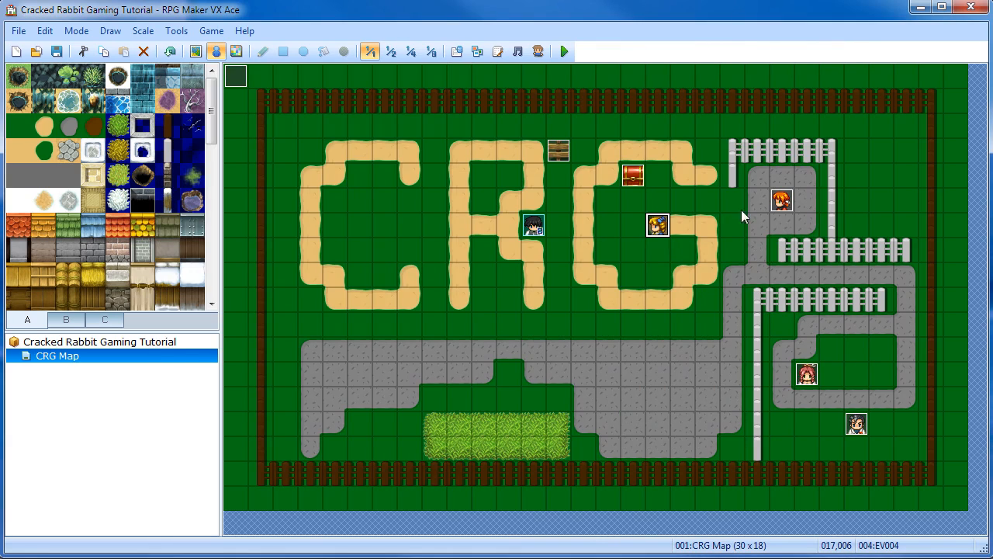
# Review the commands of the treasure chest event EV003 and close it without changes
pyautogui.doubleClick(635, 180)
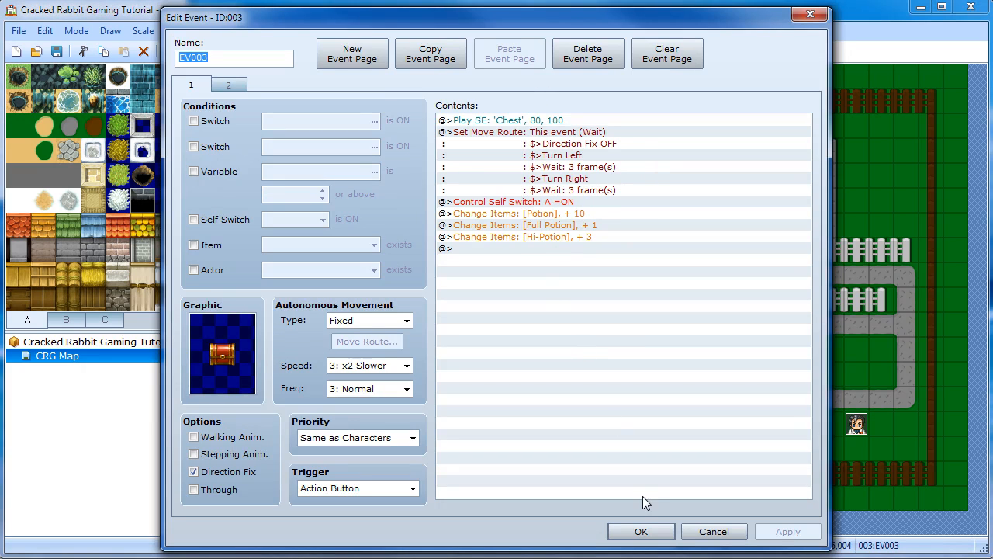
pyautogui.click(712, 531)
# In event EV001, add a Show Text command reading "Give potion?" inside the branch for having a Potion in inventory
pyautogui.doubleClick(781, 199)
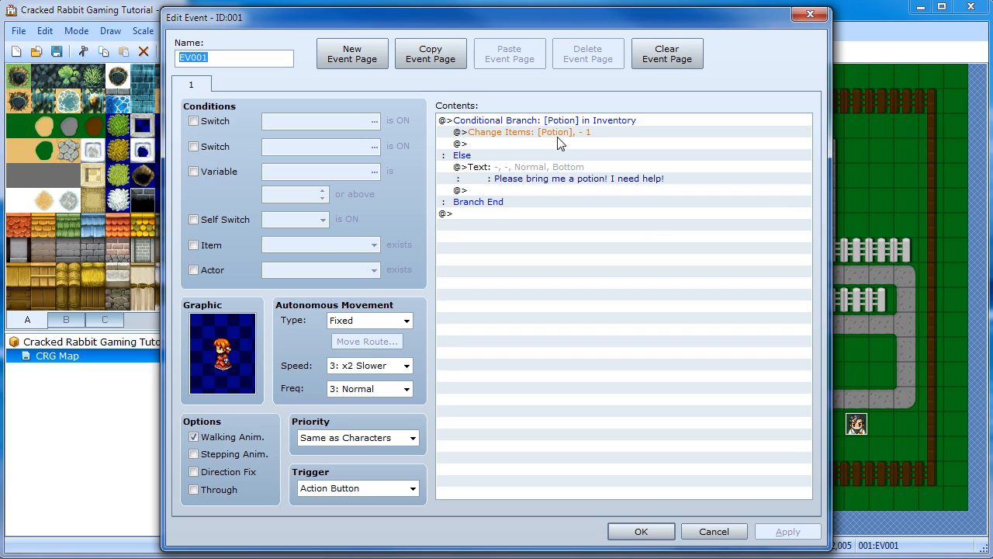
pyautogui.click(505, 134)
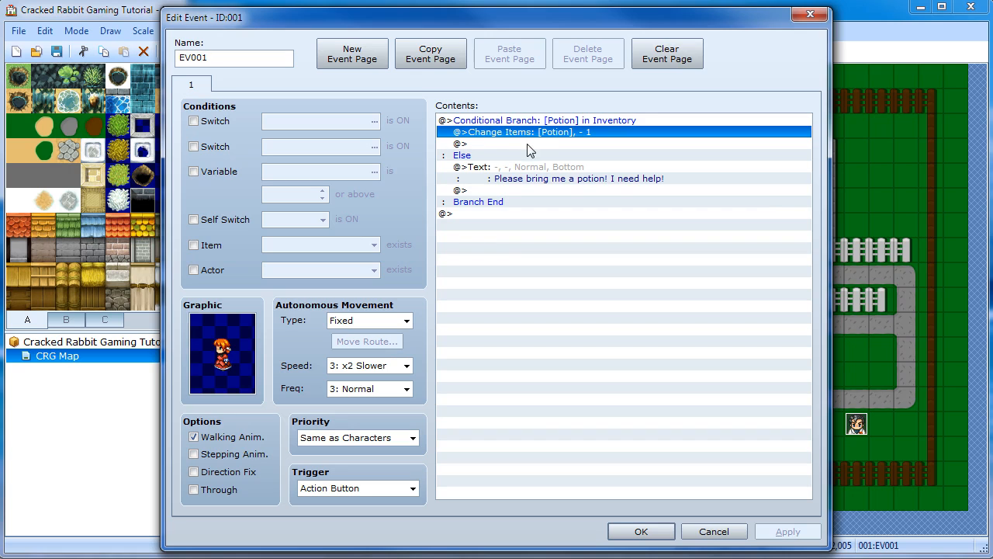
pyautogui.doubleClick(476, 143)
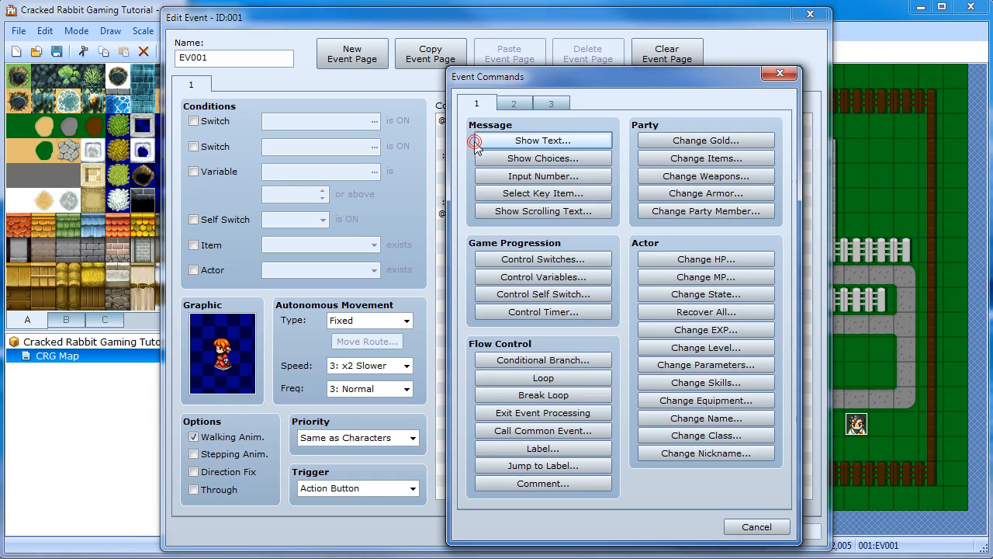
pyautogui.click(543, 140)
pyautogui.write('Give potion?')
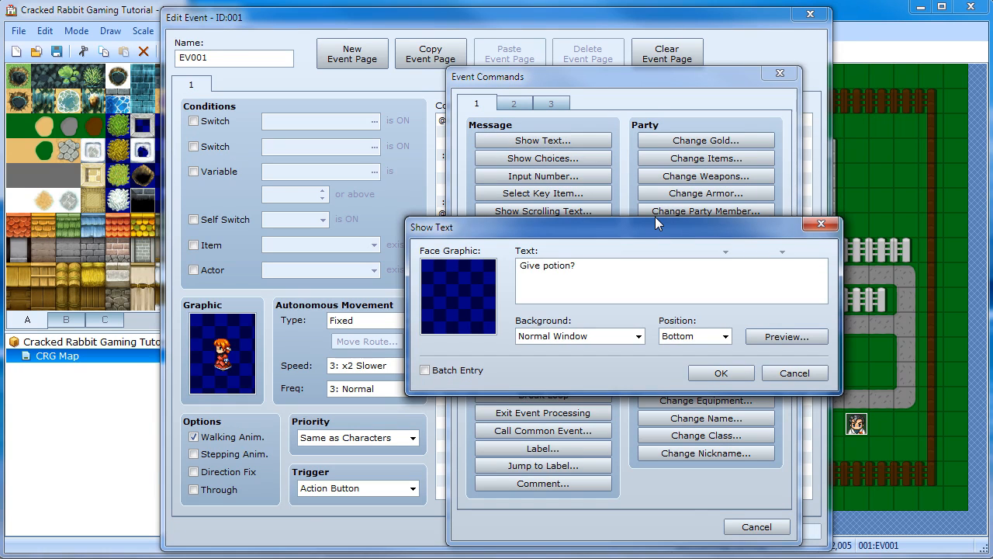
pyautogui.hotkey('ctrl', 'Return')
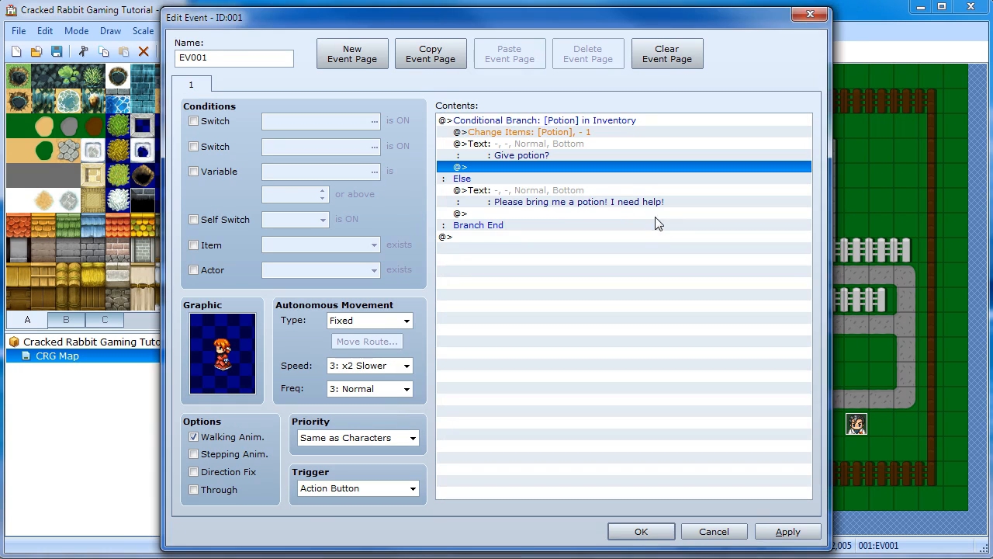
# Move the Potion removal below the "Give potion?" text and insert a Show Choices command with Yes and No between them
pyautogui.click(527, 133)
pyautogui.moveTo(527, 134); pyautogui.dragTo(532, 157)
pyautogui.doubleClick(508, 155)
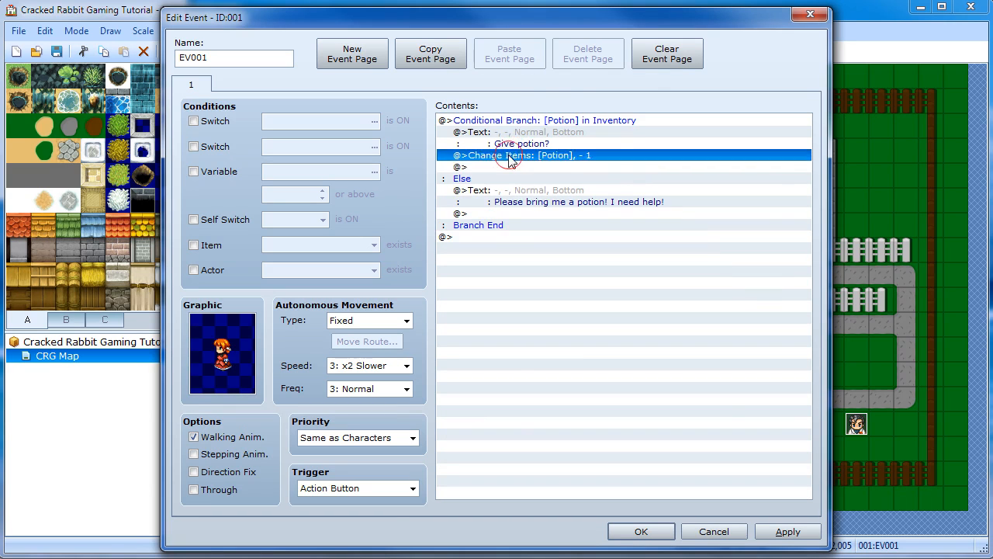
pyautogui.click(543, 158)
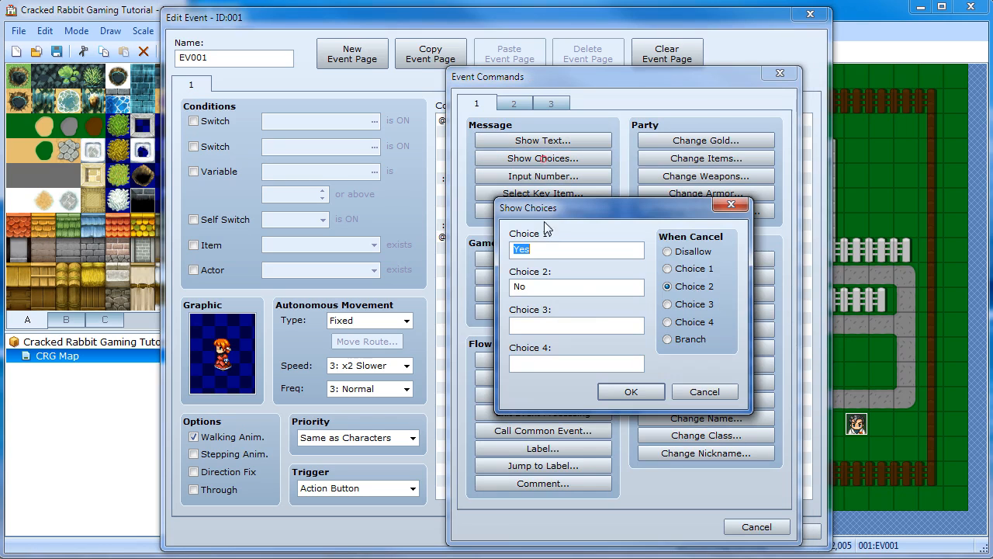
pyautogui.click(632, 391)
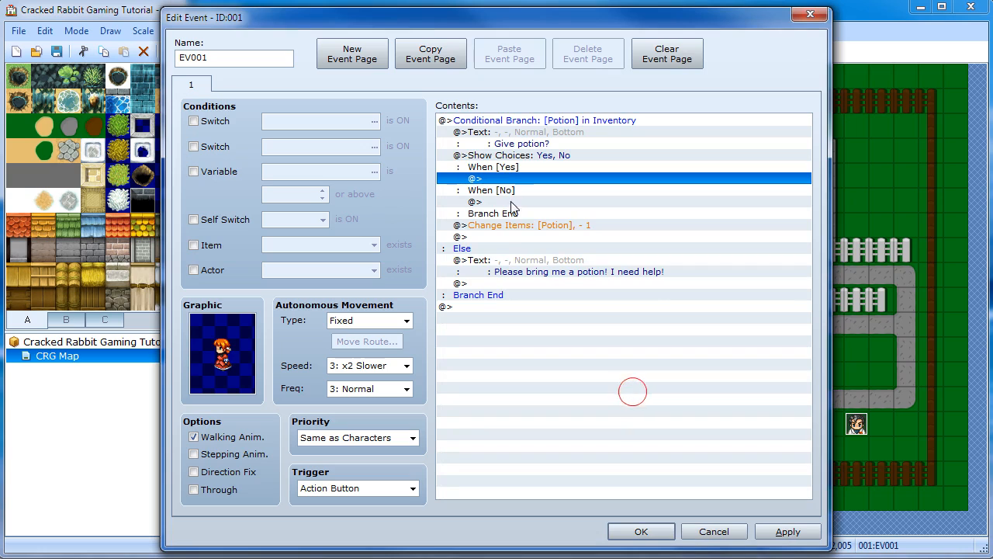
# Move the command that removes one Potion into the When [Yes] branch
pyautogui.click(504, 225)
pyautogui.press('Delete')
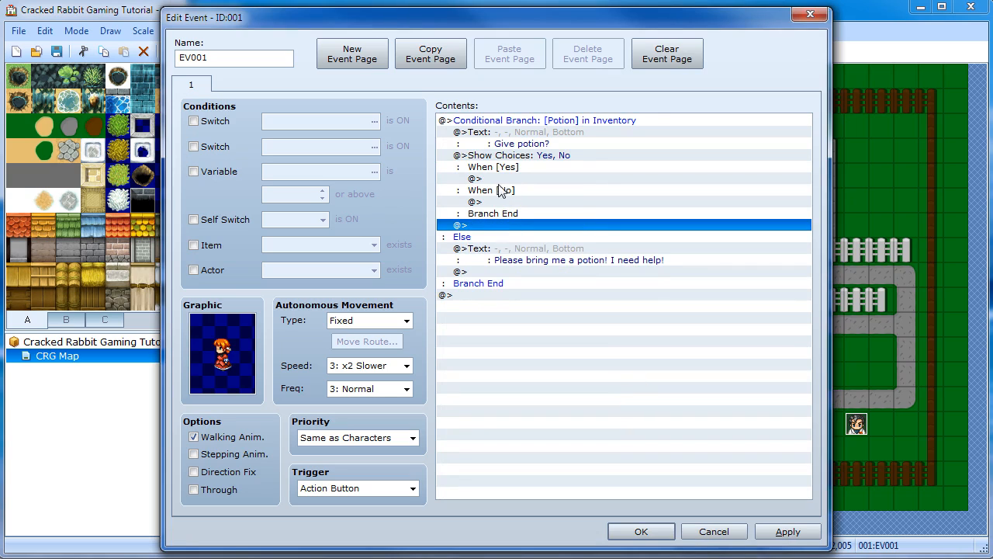
pyautogui.click(508, 179)
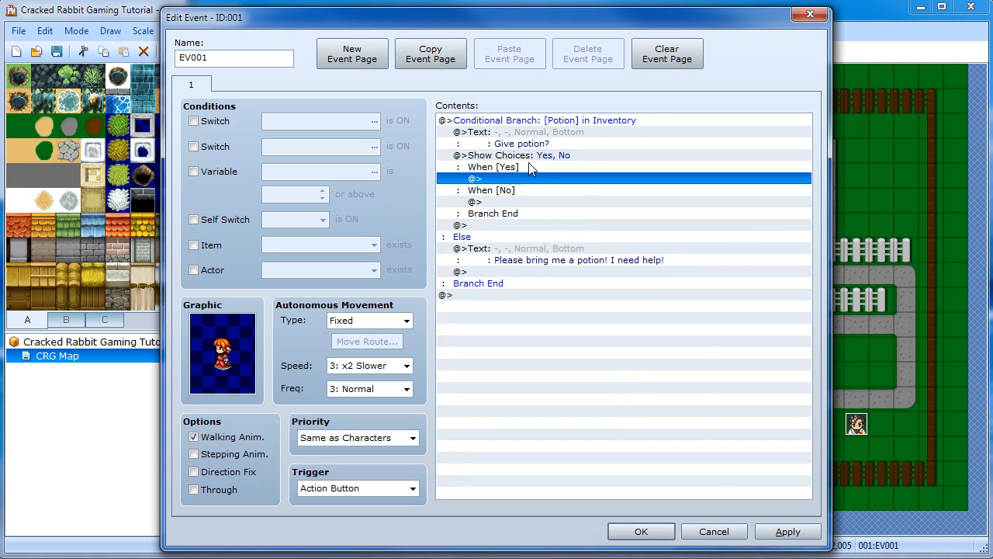
pyautogui.hotkey('ctrl', 'v')
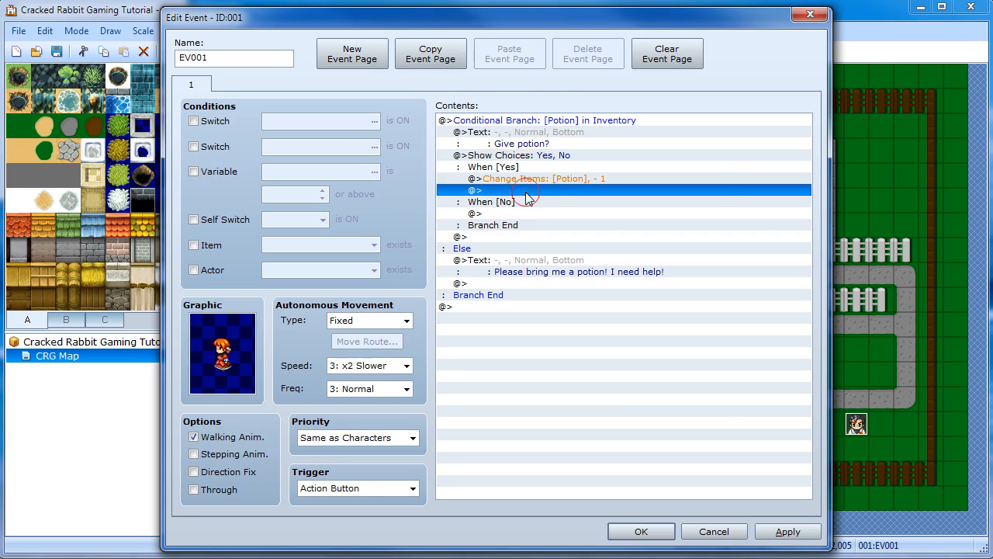
# After the Potion removal in the When [Yes] branch, add a Control Variables command that adds 100 to 0010:Morality
pyautogui.doubleClick(525, 191)
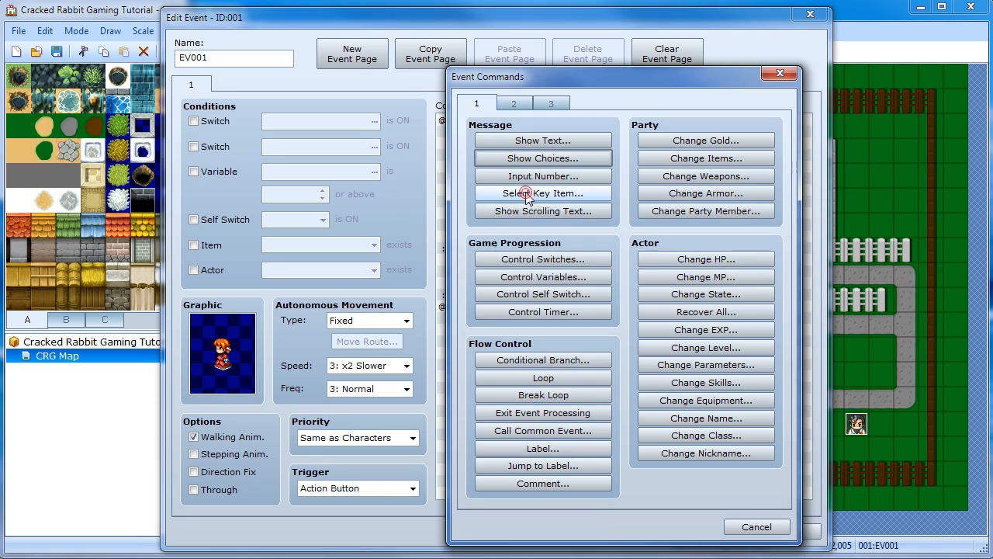
pyautogui.click(541, 278)
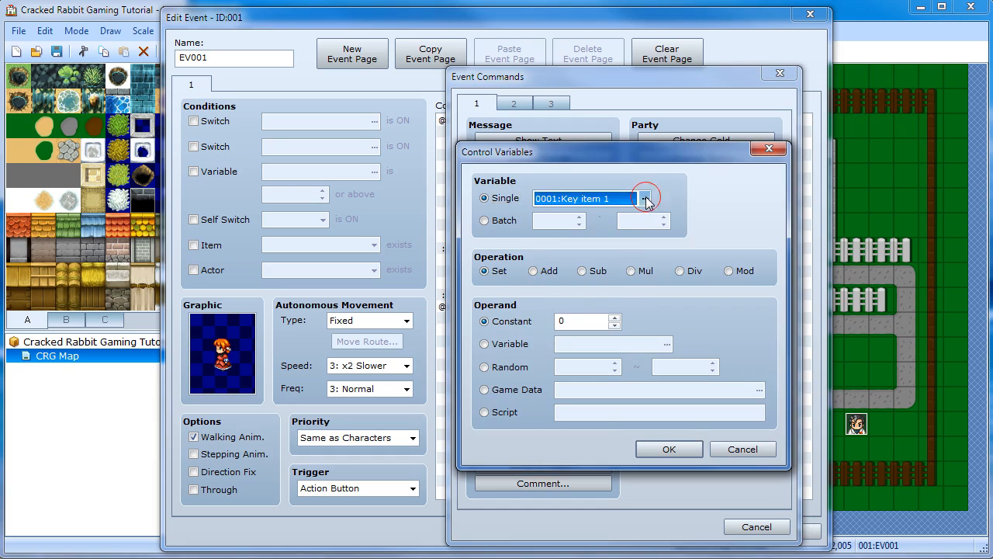
pyautogui.click(645, 198)
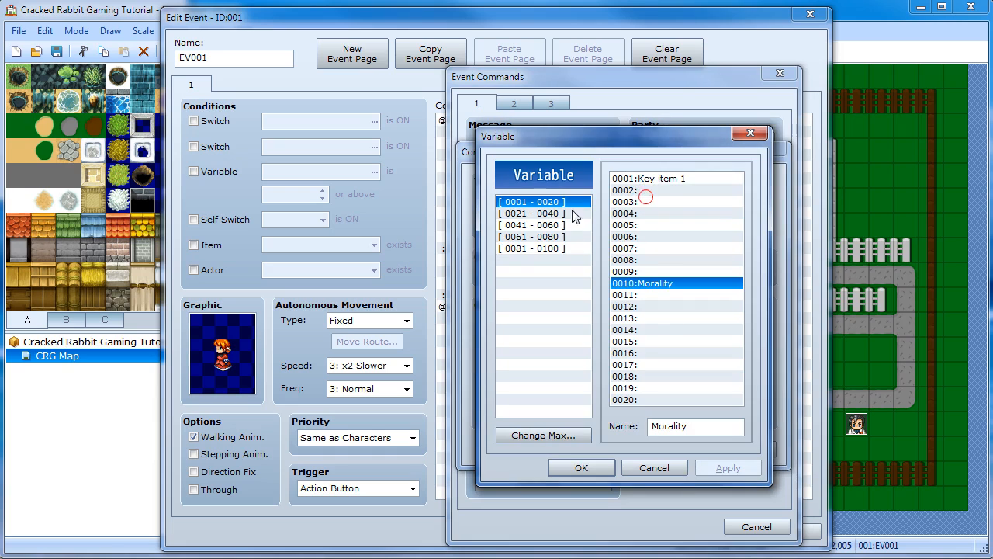
pyautogui.click(600, 467)
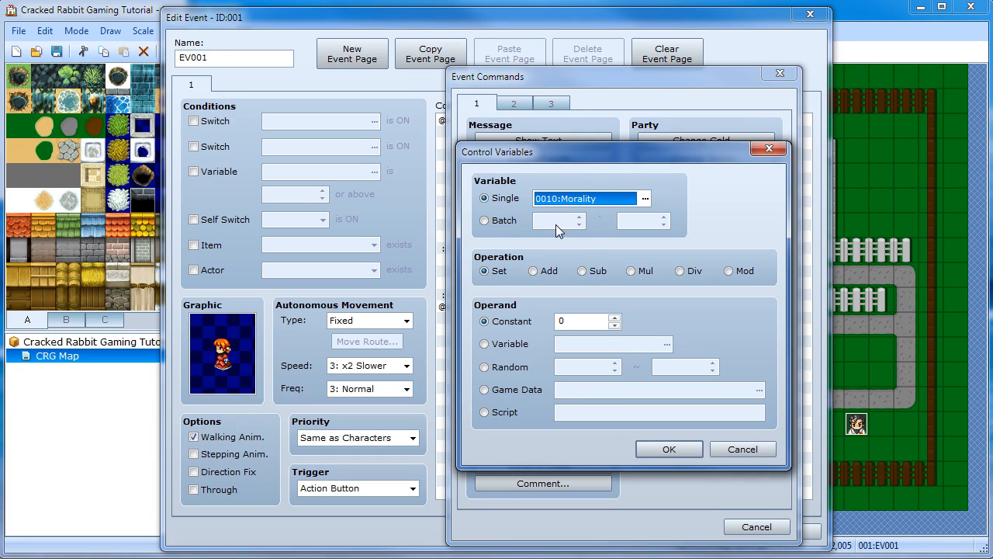
pyautogui.click(532, 270)
pyautogui.doubleClick(560, 322)
pyautogui.write('100')
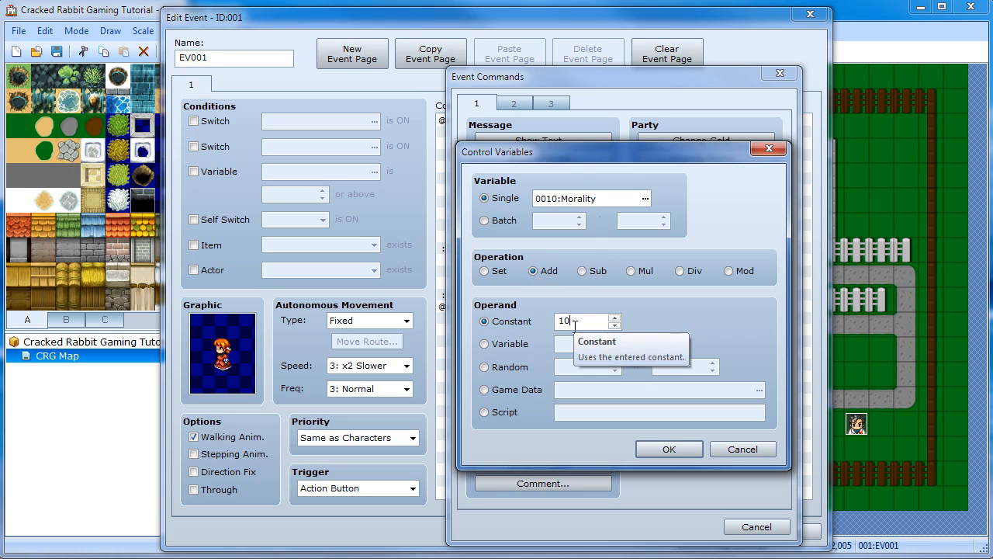
pyautogui.click(674, 456)
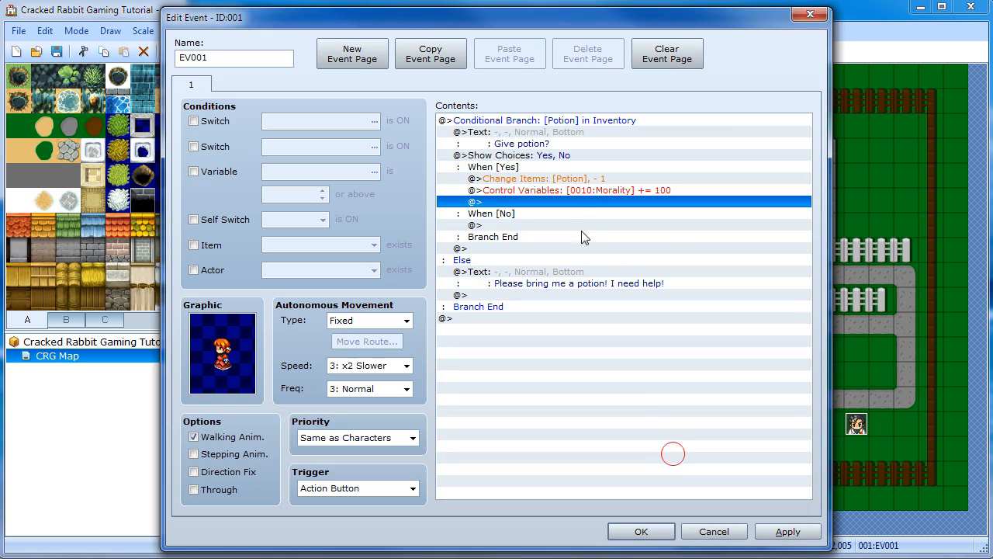
# In the When [No] branch, add a Control Variables command that subtracts 100 from 0010:Morality, and save the event
pyautogui.doubleClick(489, 226)
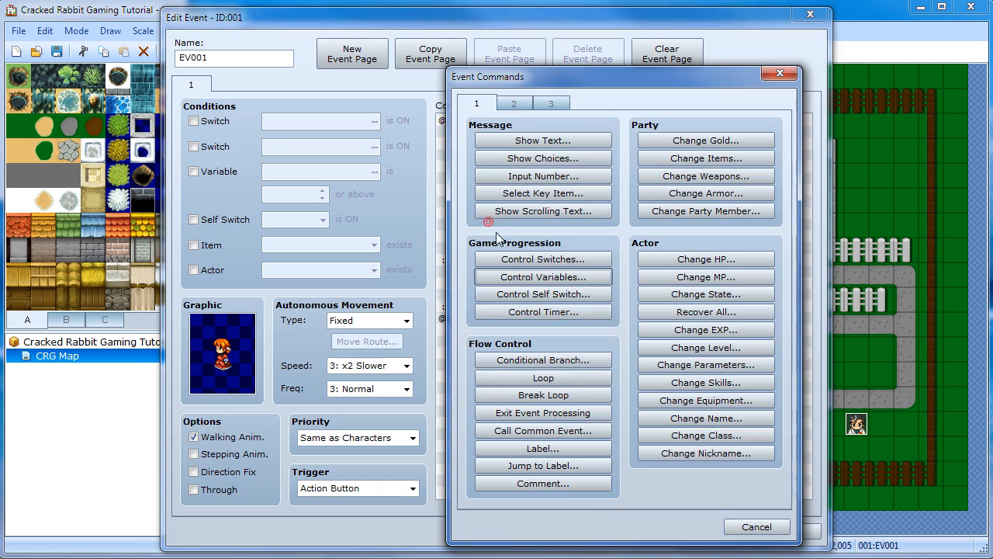
pyautogui.click(562, 282)
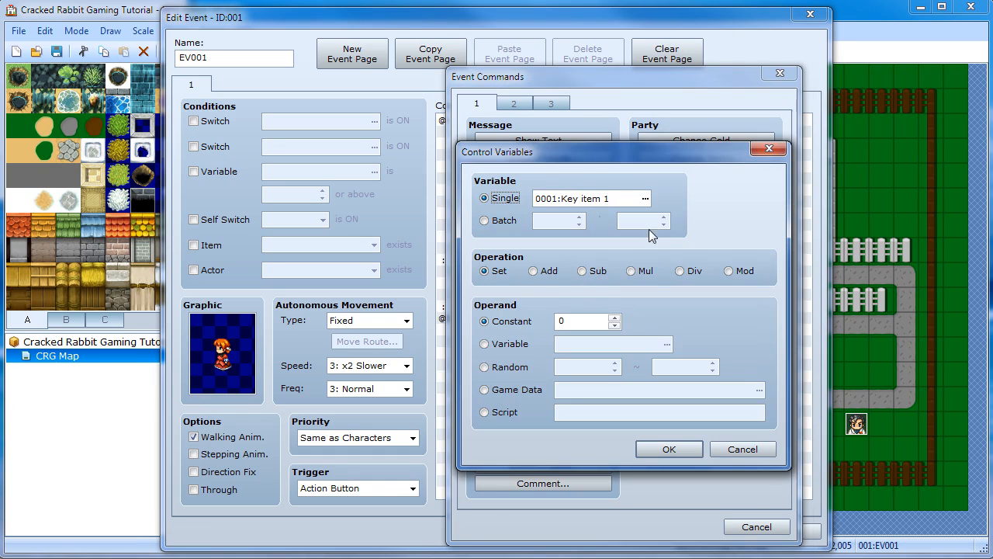
pyautogui.click(644, 198)
pyautogui.click(533, 282)
pyautogui.click(598, 461)
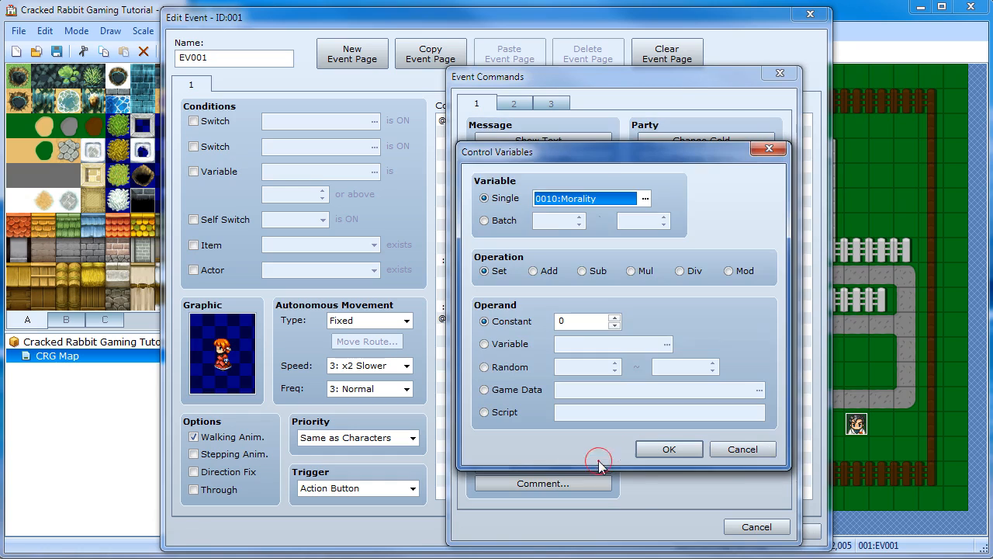
pyautogui.click(598, 271)
pyautogui.doubleClick(576, 321)
pyautogui.write('100')
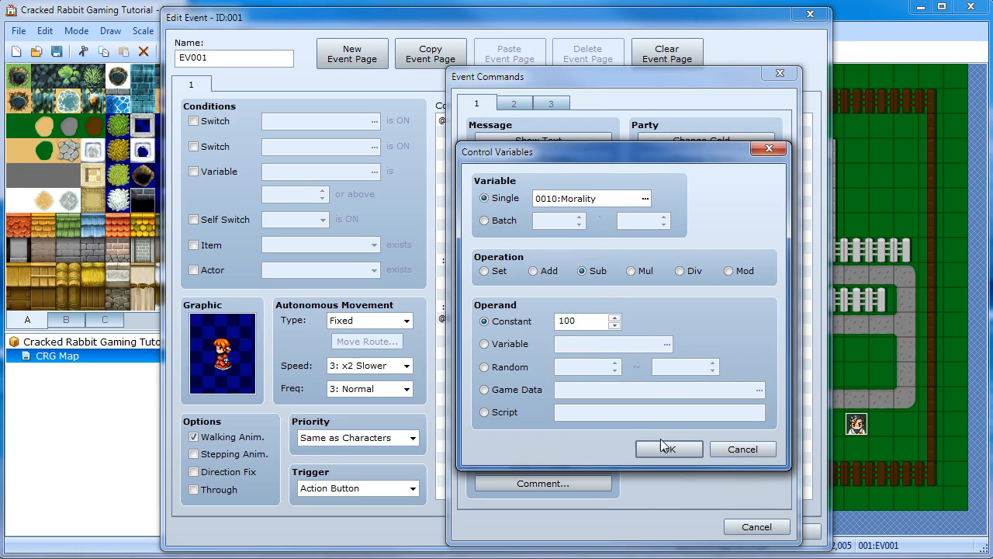
pyautogui.click(669, 447)
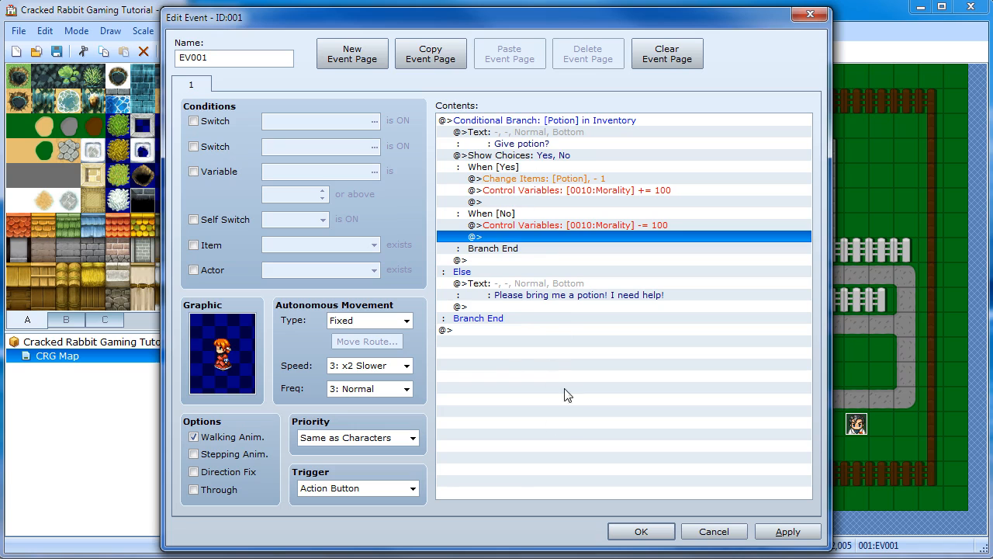
pyautogui.click(641, 532)
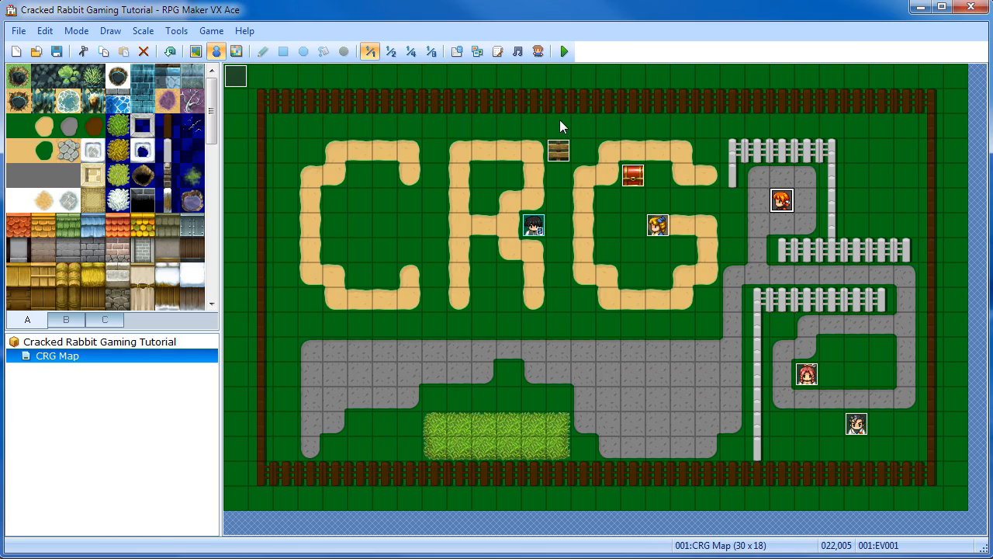
# Save the project, start a playtest, and talk to the red-haired character in the fenced area without carrying a potion
pyautogui.click(565, 50)
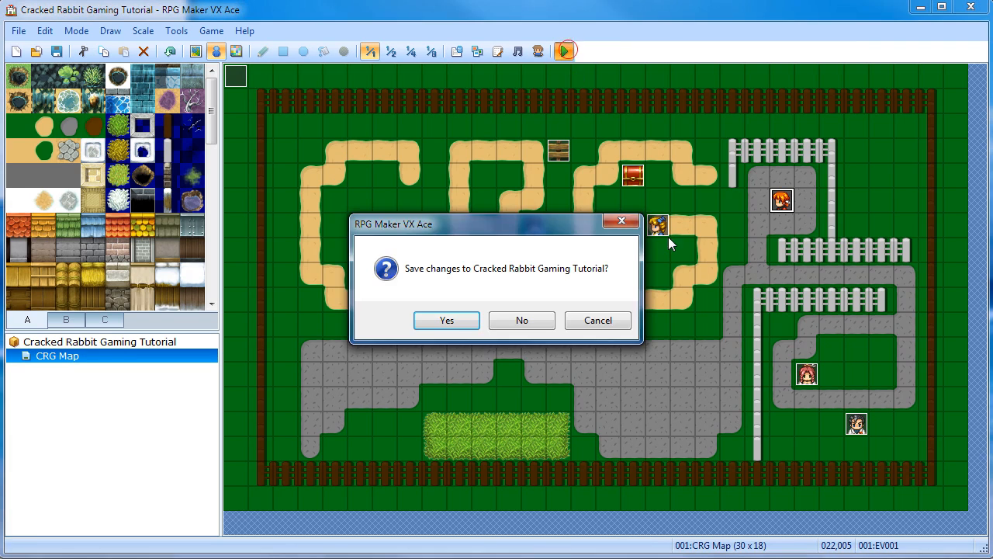
pyautogui.press('Return')
pyautogui.press('Return')
pyautogui.press('Right')
pyautogui.press('Up')
pyautogui.press('Right')
pyautogui.press('Return')
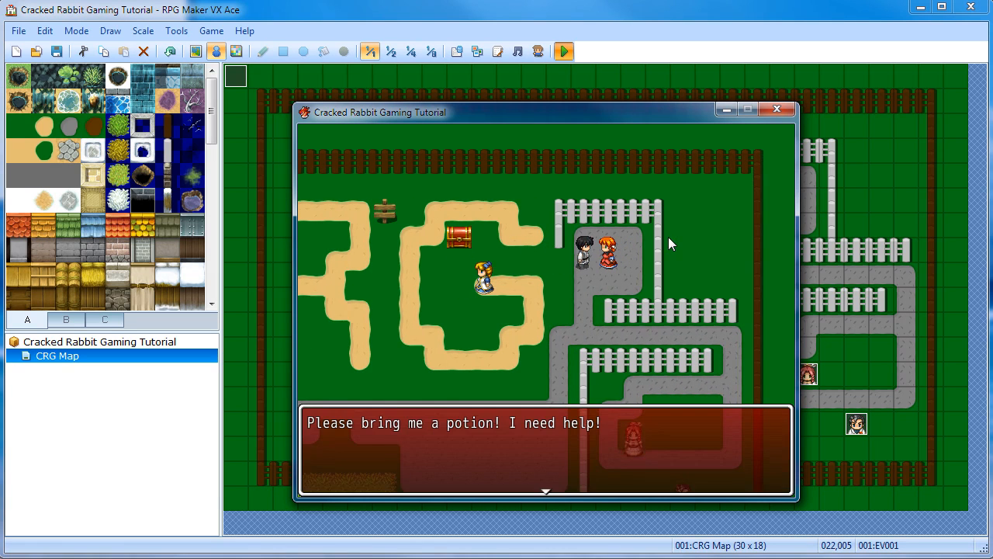
pyautogui.press('Return')
# Walk back to the treasure chest inside the G and open it to collect the potions
pyautogui.press('Left')
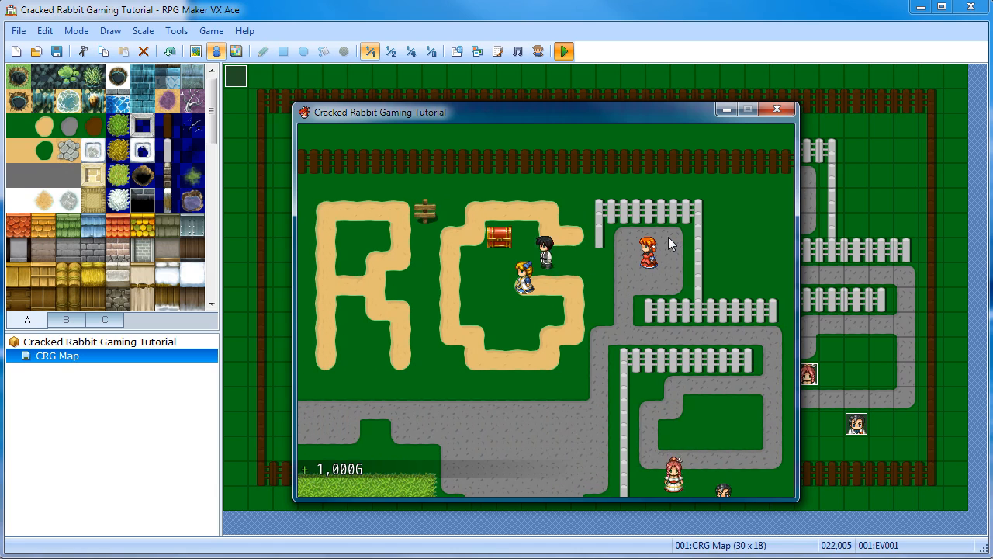
pyautogui.press('Up')
pyautogui.press('Return')
# Answer No twice to the red-haired character's "Give potion?" question and check the signpost's message
pyautogui.press('Right')
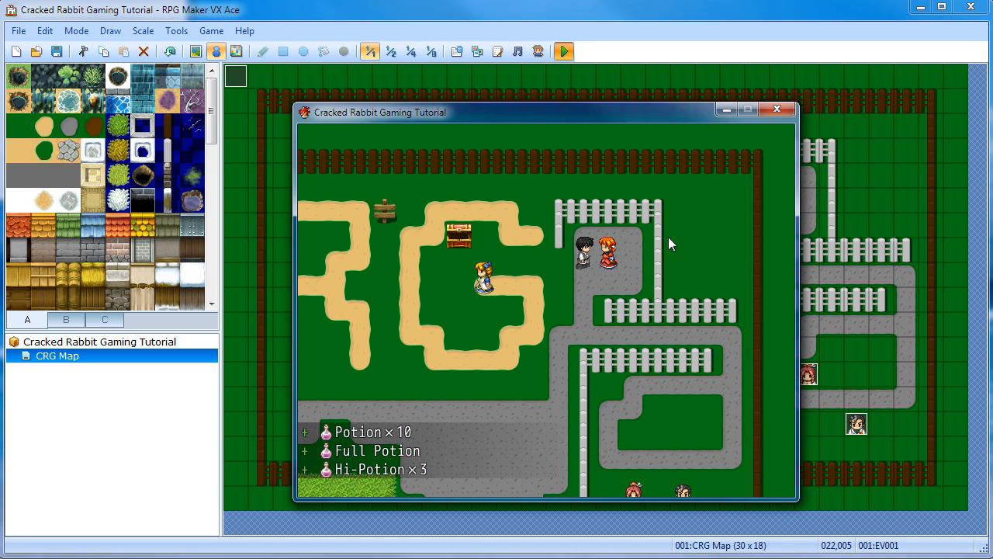
pyautogui.press('Return')
pyautogui.press('Down')
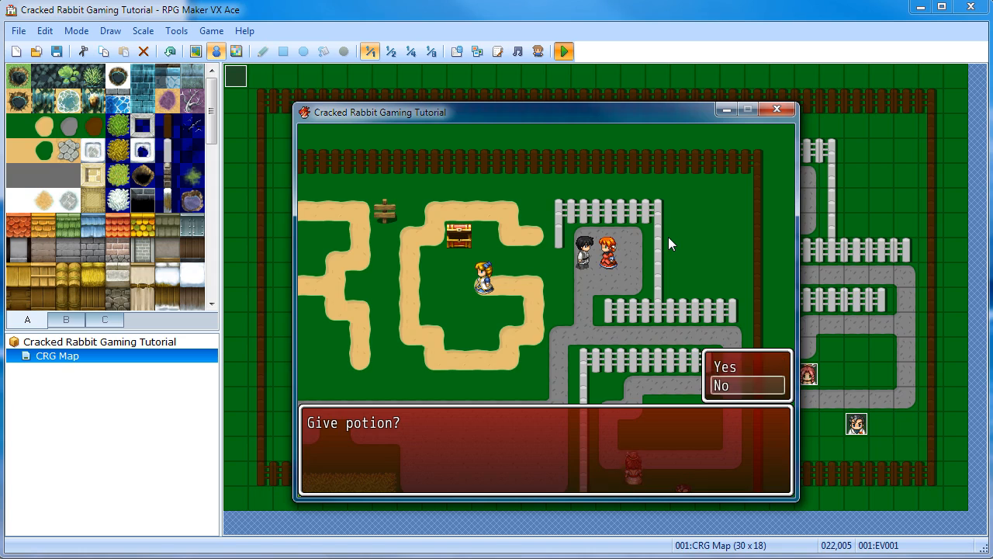
pyautogui.press('Return')
pyautogui.press('Return')
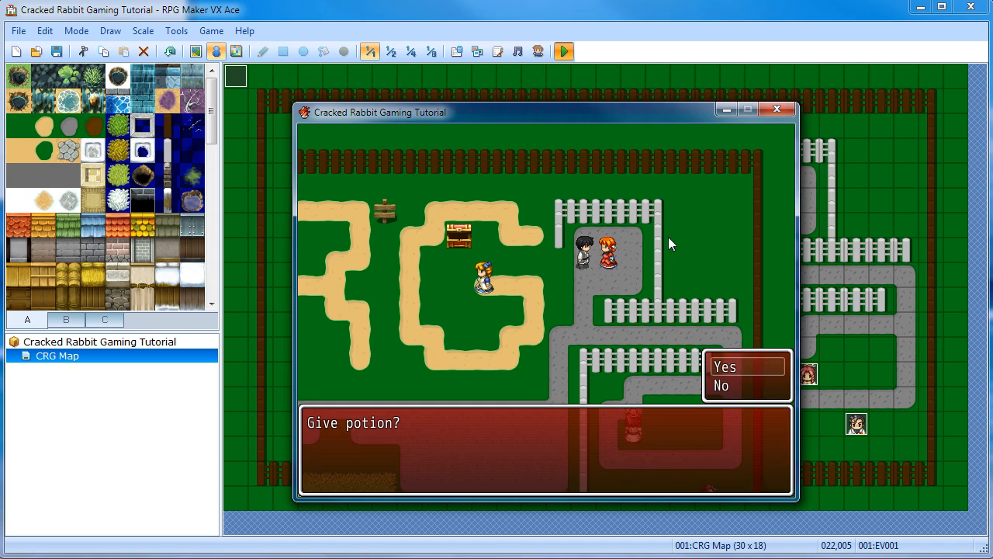
pyautogui.press('Down')
pyautogui.press('Return')
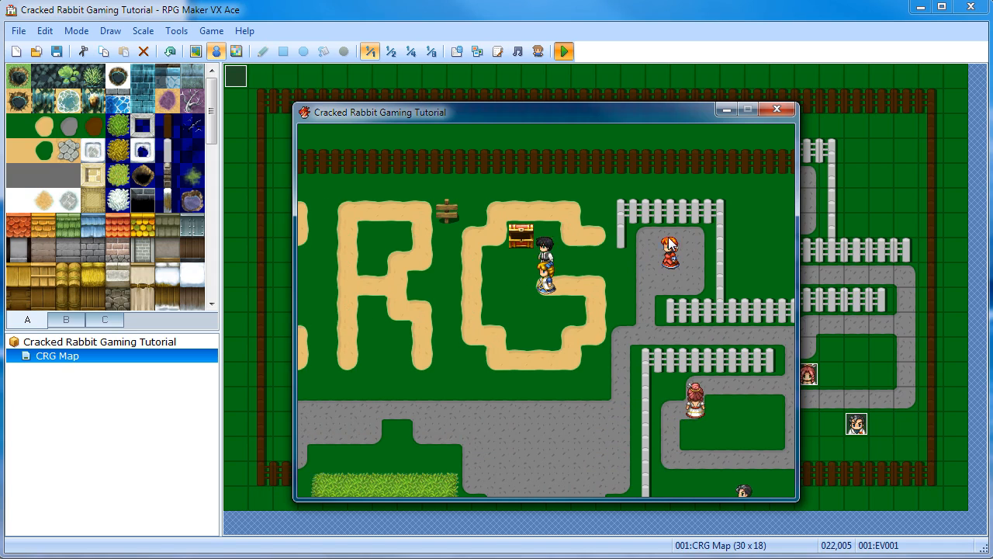
pyautogui.press('Return')
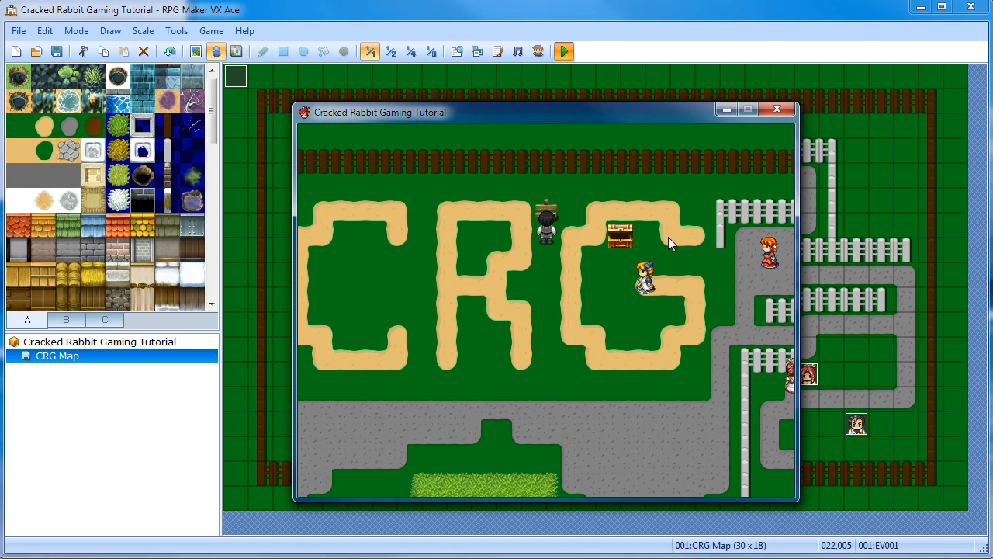
# Return to the red-haired character and answer Yes to "Give potion?"
pyautogui.press('Down')
pyautogui.press('Right')
pyautogui.press('Right')
pyautogui.press('Right')
pyautogui.press('Right')
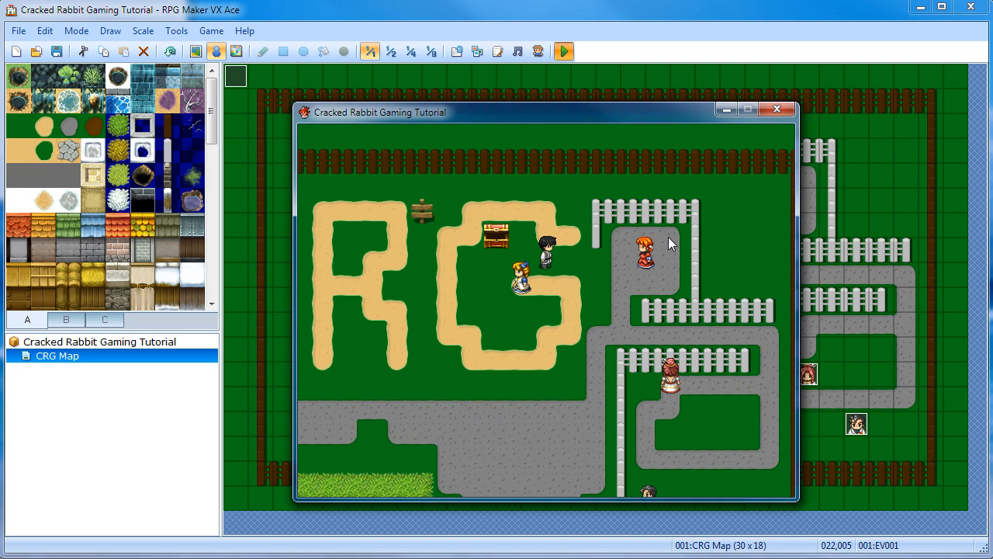
pyautogui.press('Return')
pyautogui.press('Return')
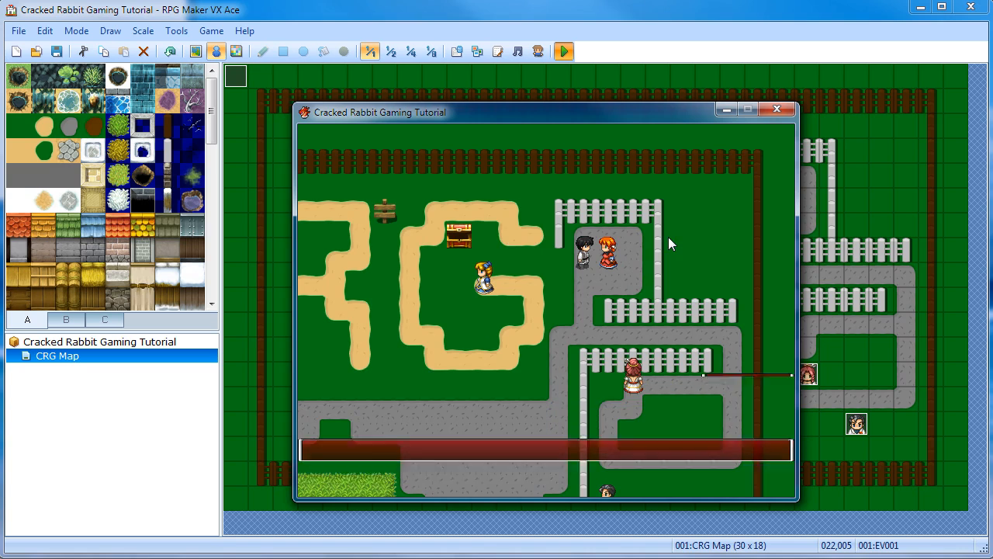
# Walk back to the signpost and recheck its Morality message after giving the potion
pyautogui.press('Left')
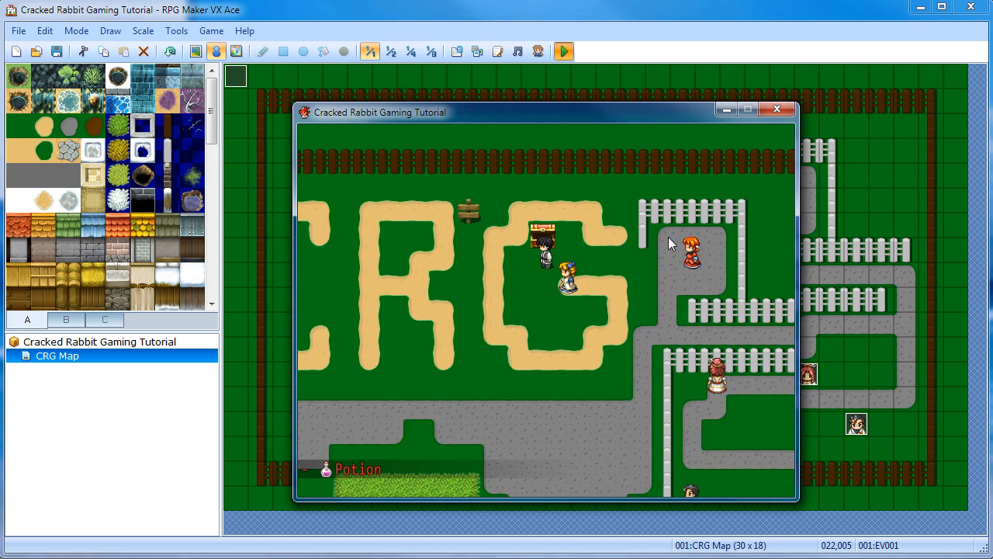
pyautogui.press('Up')
pyautogui.press('Return')
pyautogui.press('Return')
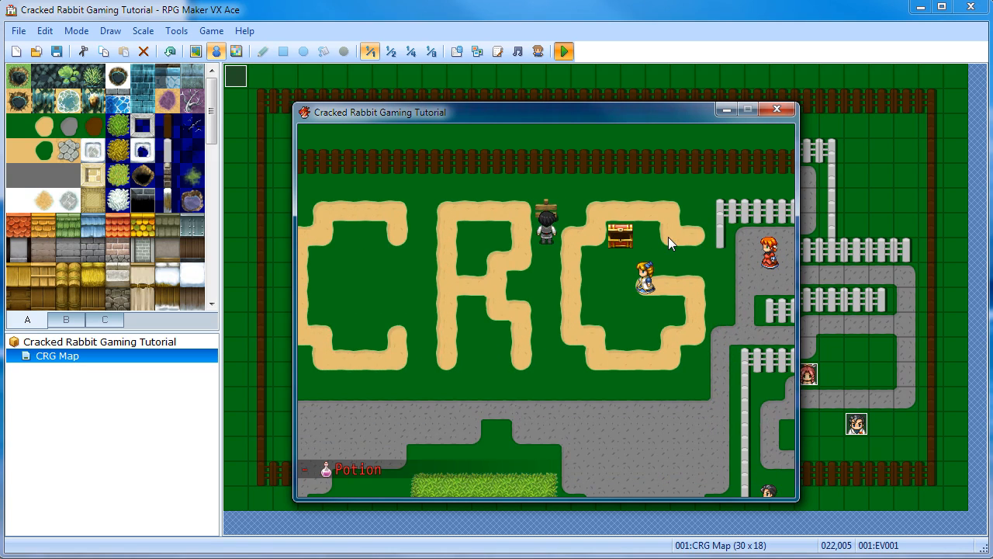
# End the playtest and open the signpost event for editing
pyautogui.press('Down')
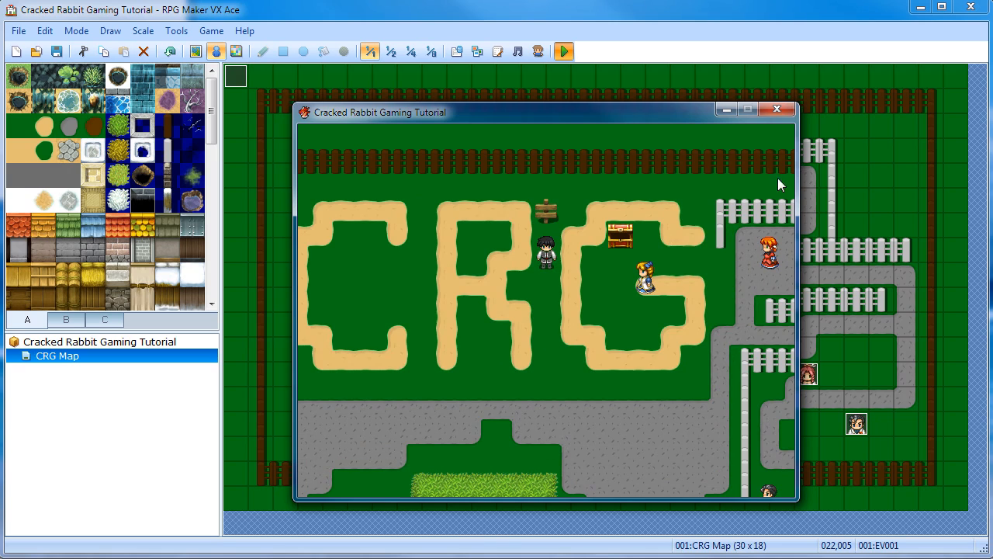
pyautogui.click(782, 110)
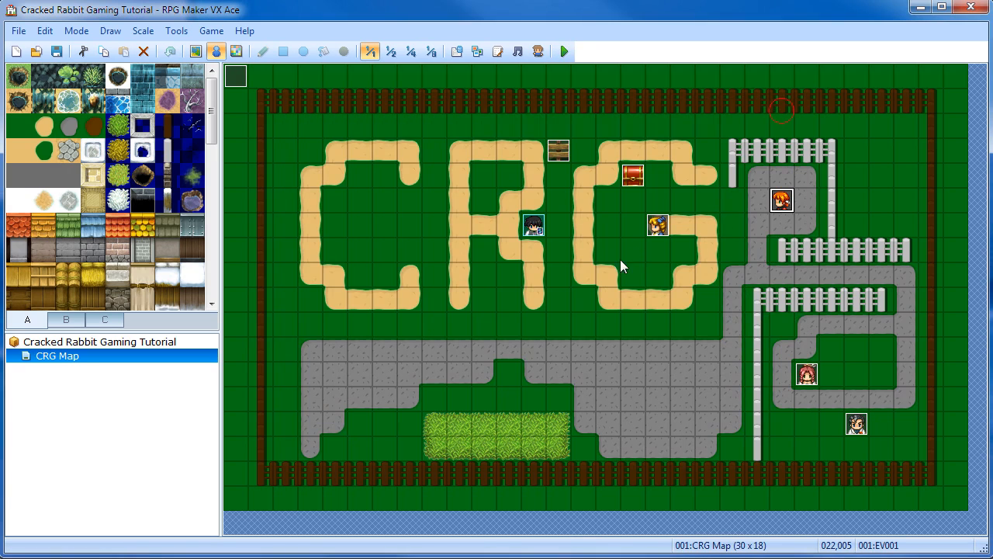
pyautogui.doubleClick(558, 151)
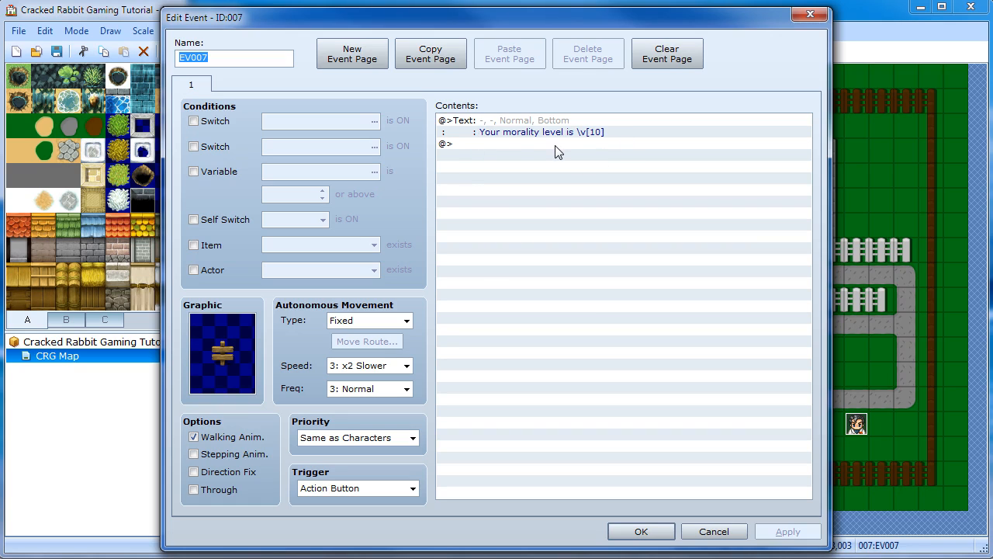
# Add a conditional branch after the signpost's message for variable 0010:Morality less than 100, with an Else case
pyautogui.doubleClick(533, 144)
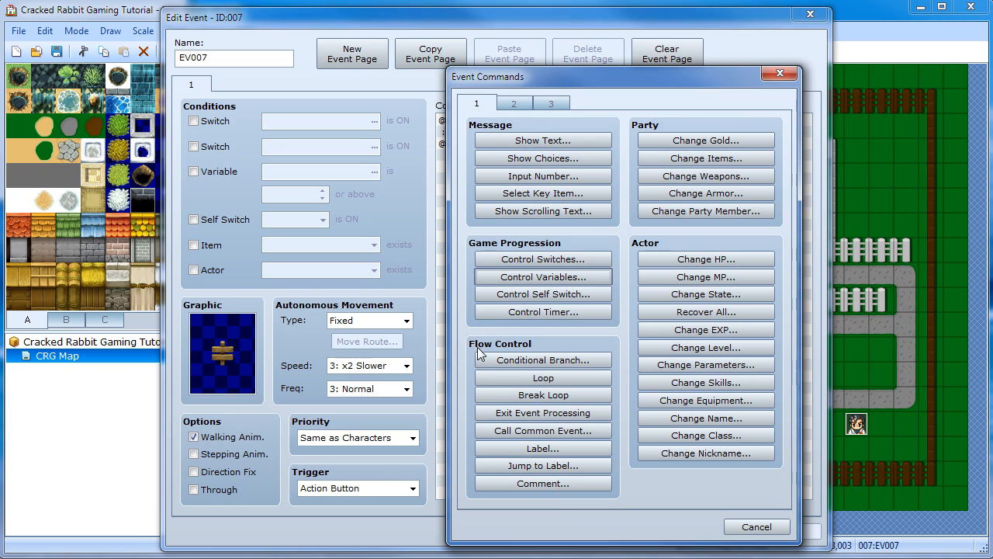
pyautogui.click(547, 359)
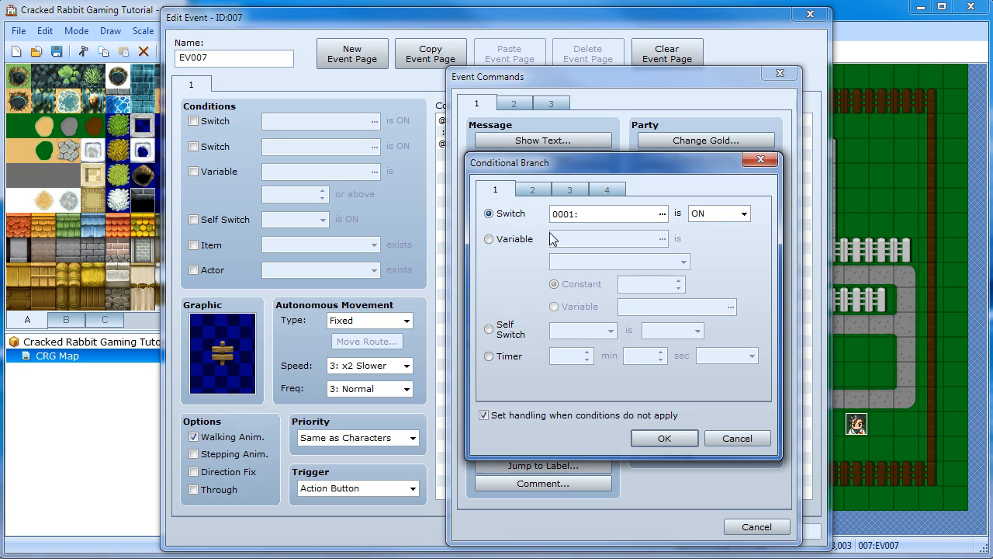
pyautogui.click(515, 238)
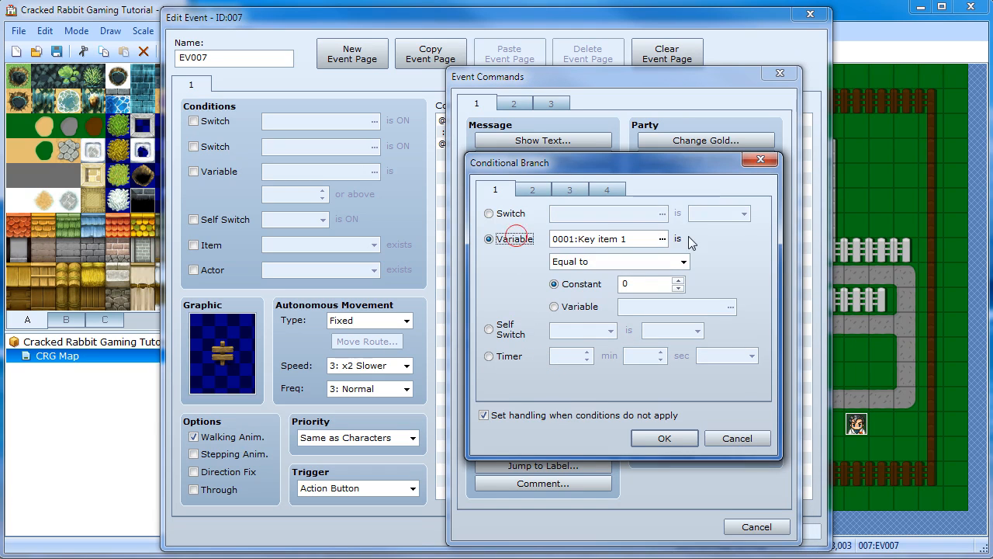
pyautogui.click(664, 238)
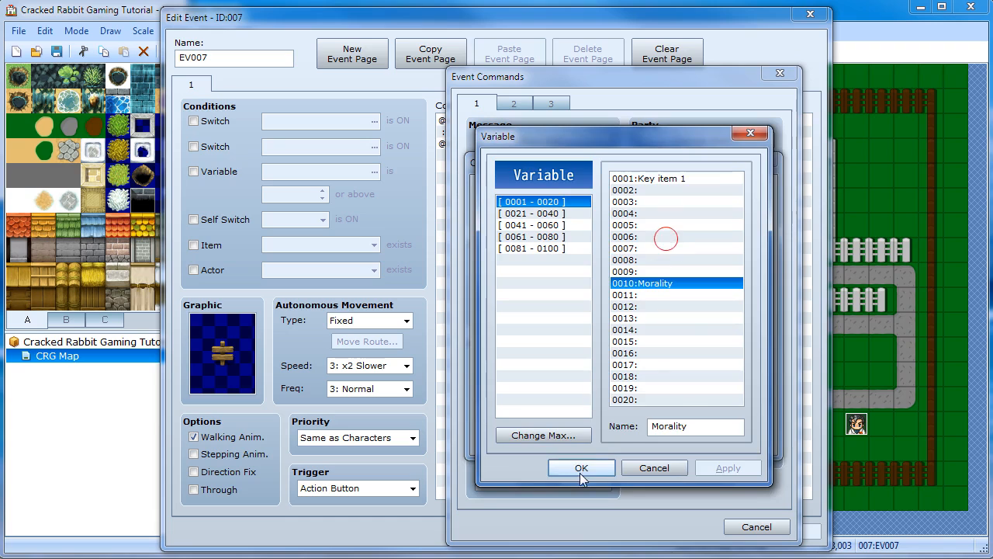
pyautogui.click(581, 468)
pyautogui.click(686, 264)
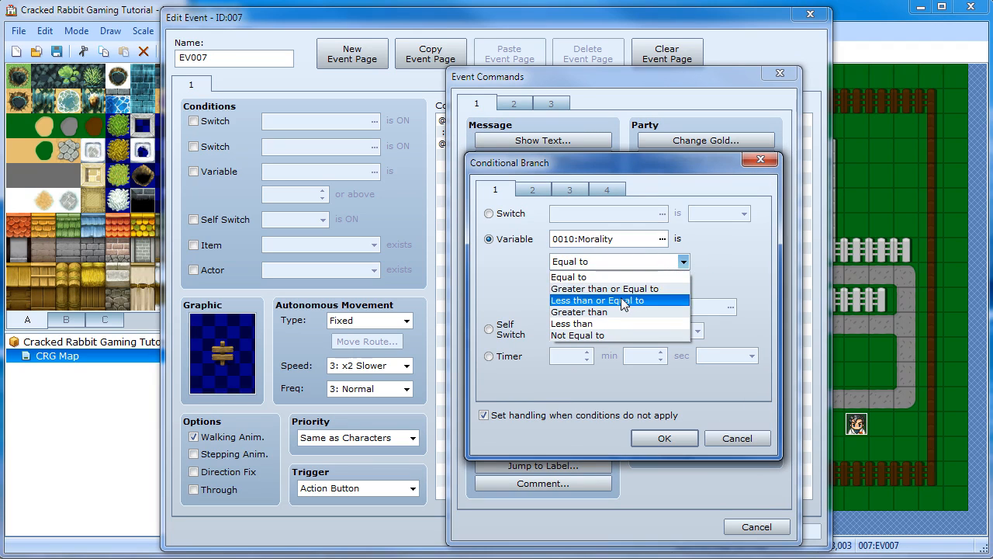
pyautogui.click(609, 324)
pyautogui.doubleClick(641, 286)
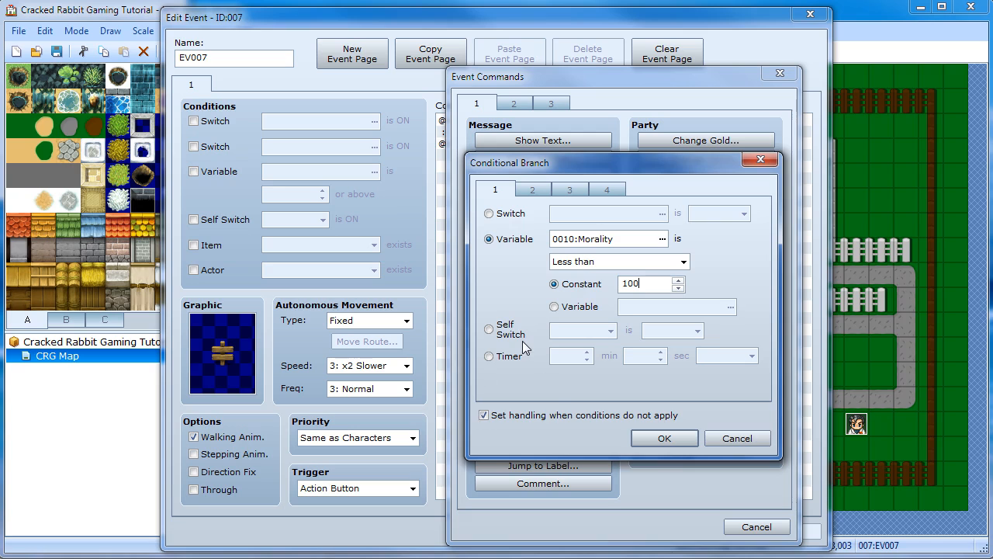
pyautogui.click(651, 437)
# Add the message "You are pure evil!" inside the Morality less than 100 branch
pyautogui.doubleClick(512, 156)
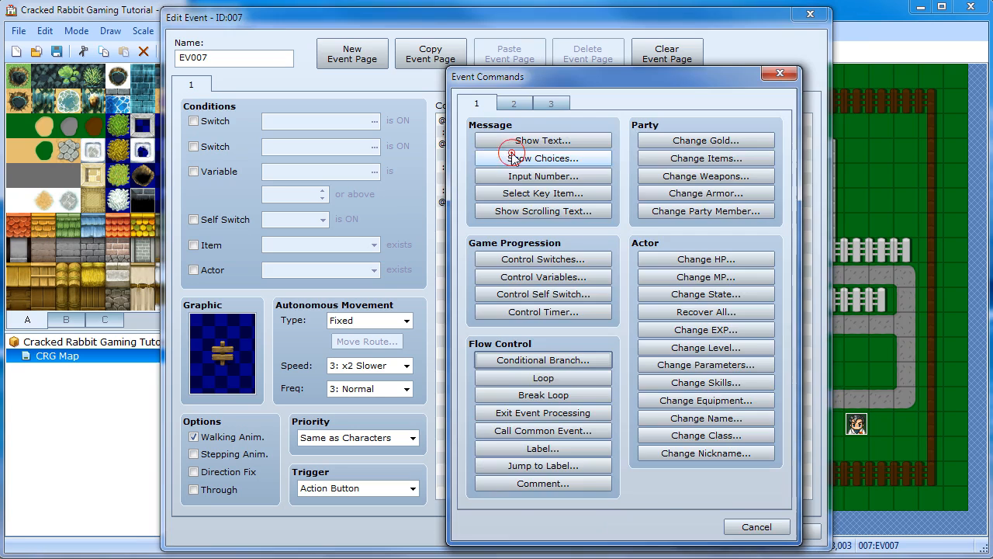
pyautogui.click(524, 140)
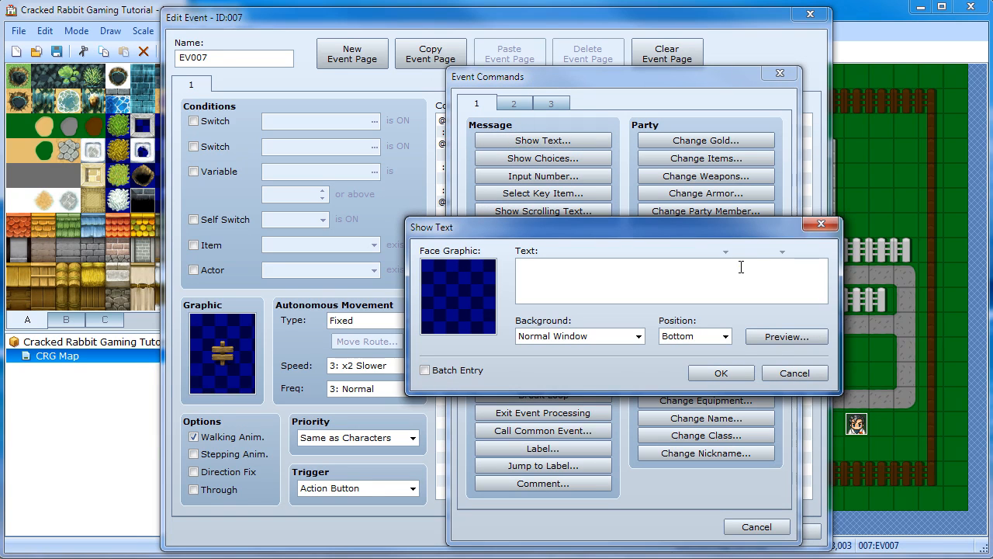
pyautogui.write('You are pure evil!')
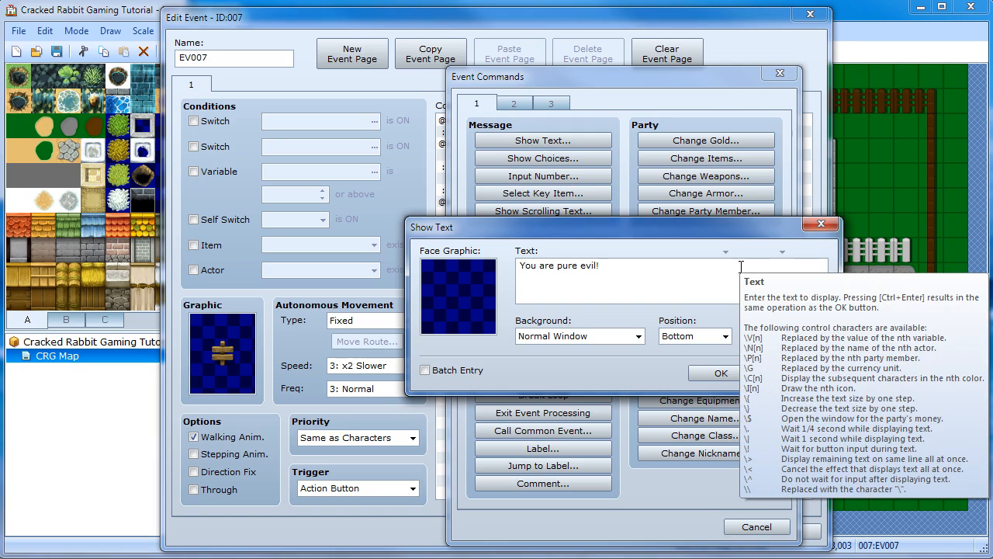
pyautogui.hotkey('ctrl', 'Return')
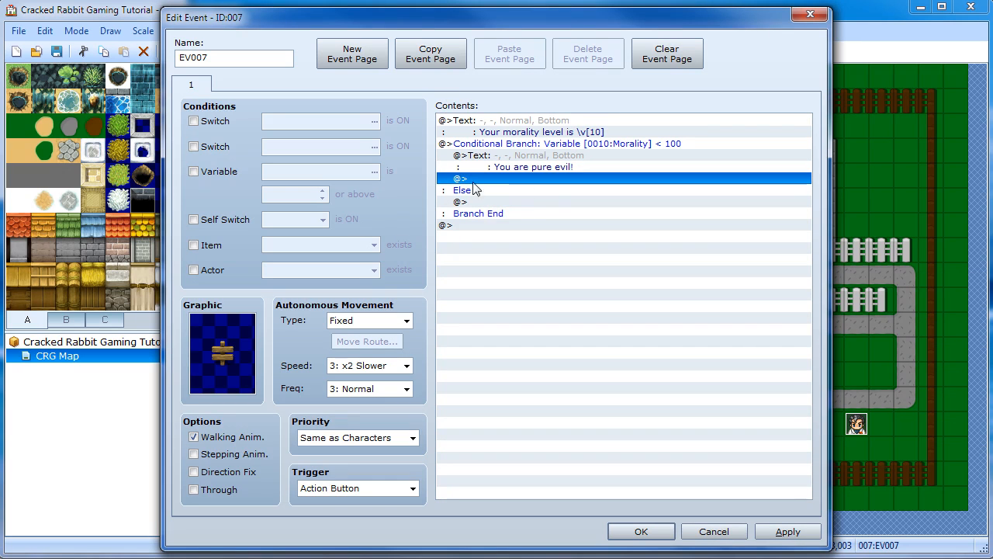
pyautogui.doubleClick(486, 203)
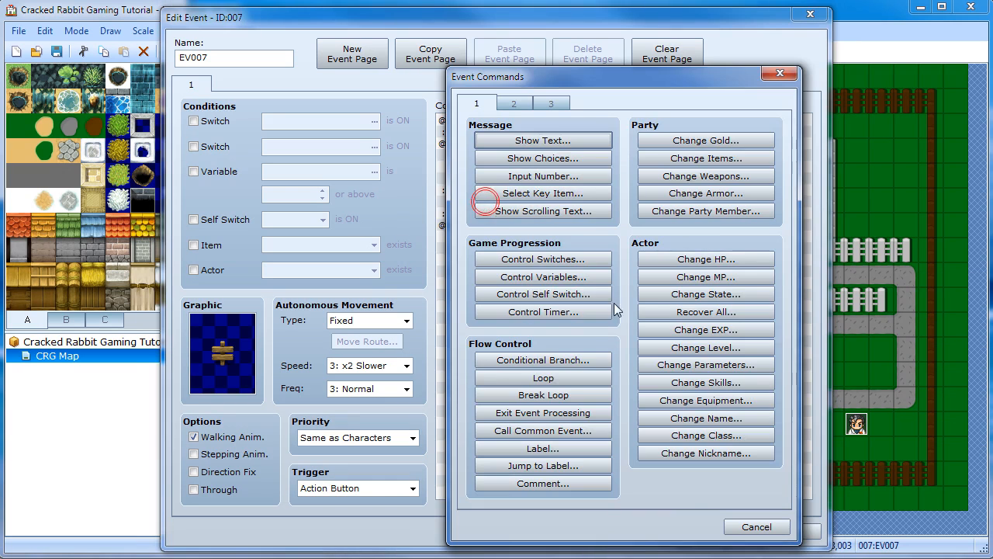
pyautogui.click(543, 359)
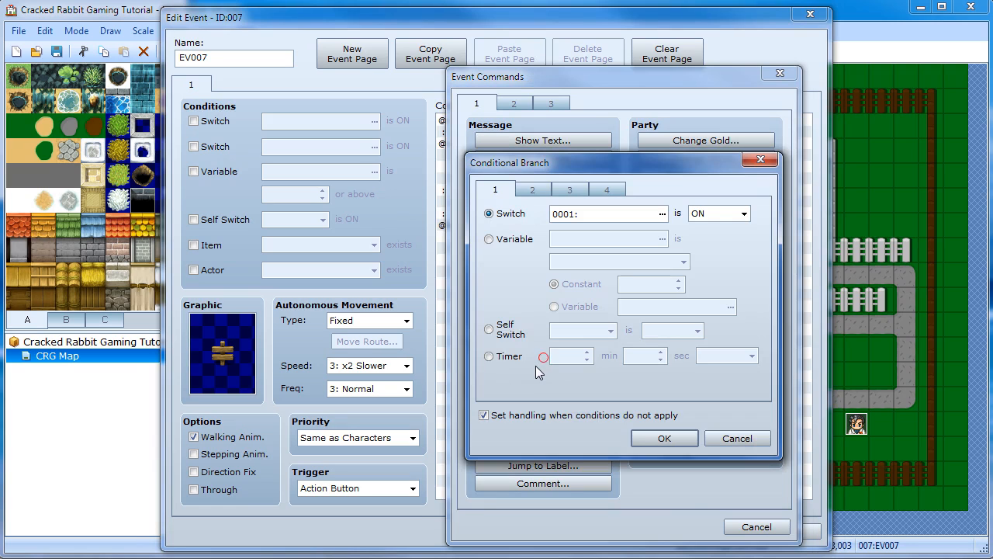
pyautogui.click(737, 439)
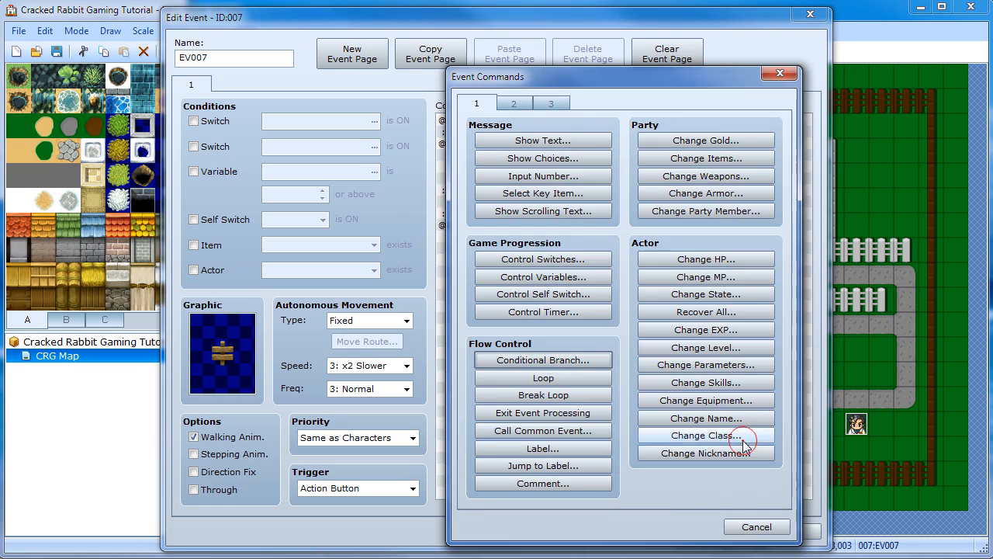
pyautogui.click(756, 527)
# Copy the whole Morality conditional branch and paste it into its own Else section
pyautogui.click(518, 157)
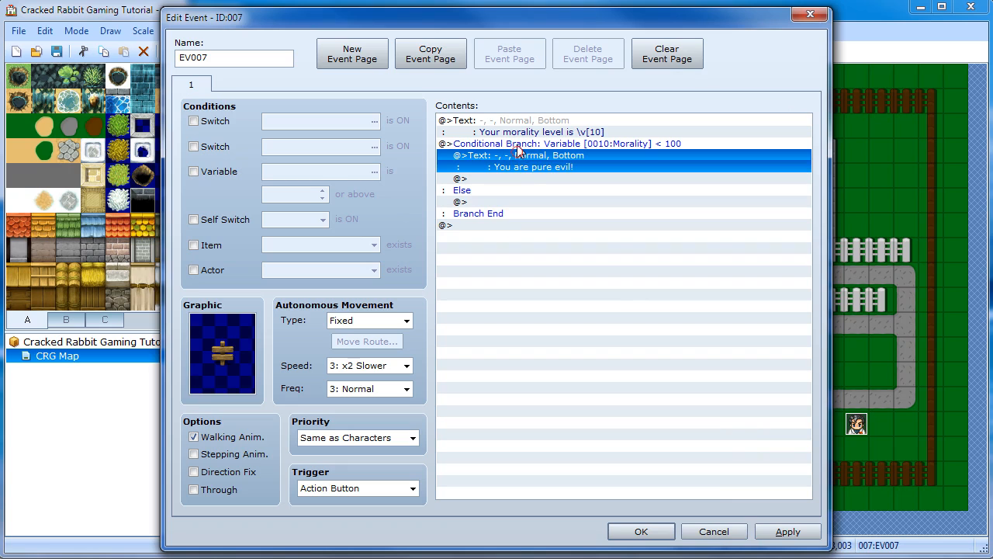
pyautogui.click(518, 145)
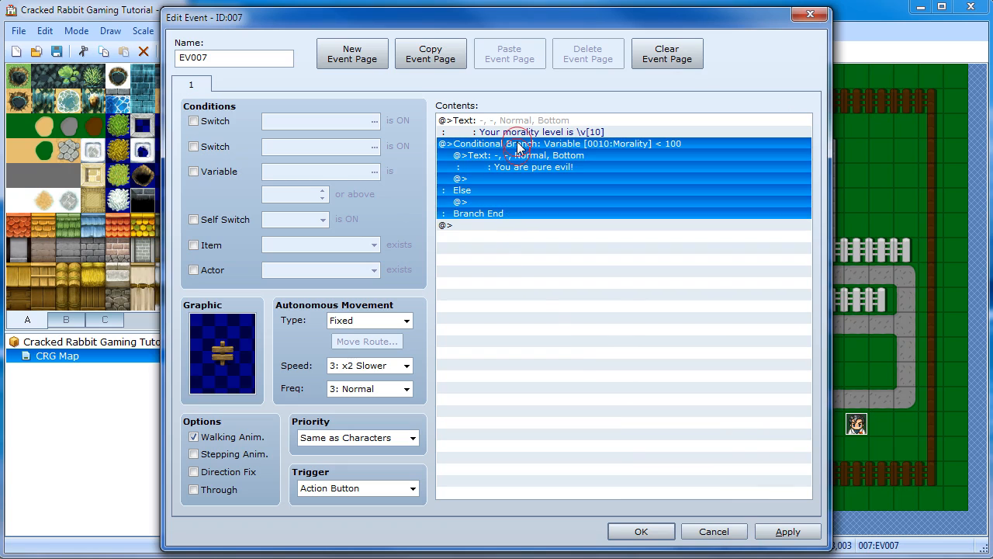
pyautogui.click(506, 215)
pyautogui.click(513, 201)
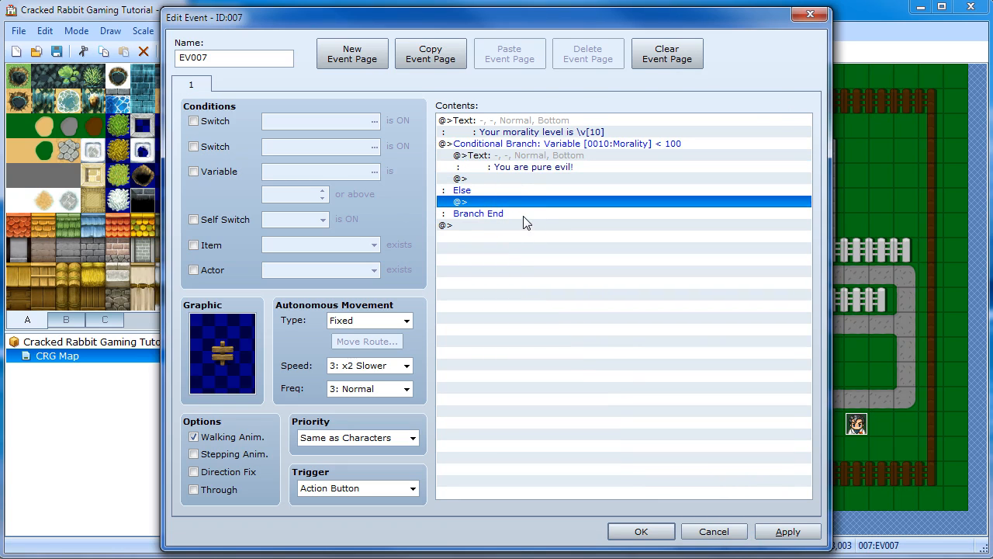
pyautogui.hotkey('ctrl', 'v')
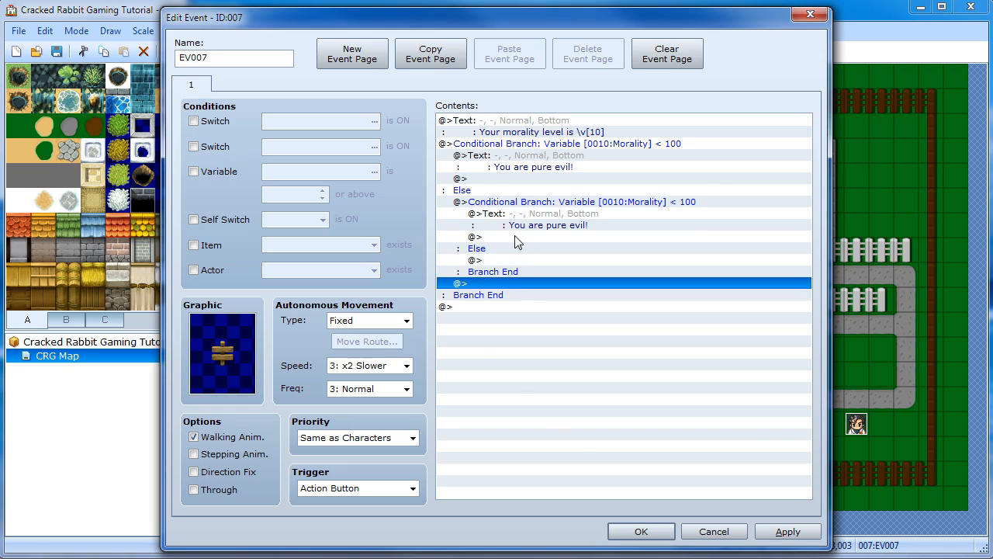
# Set the nested branch's condition to Morality less than 0 and remove its handling for unmet conditions
pyautogui.click(603, 201)
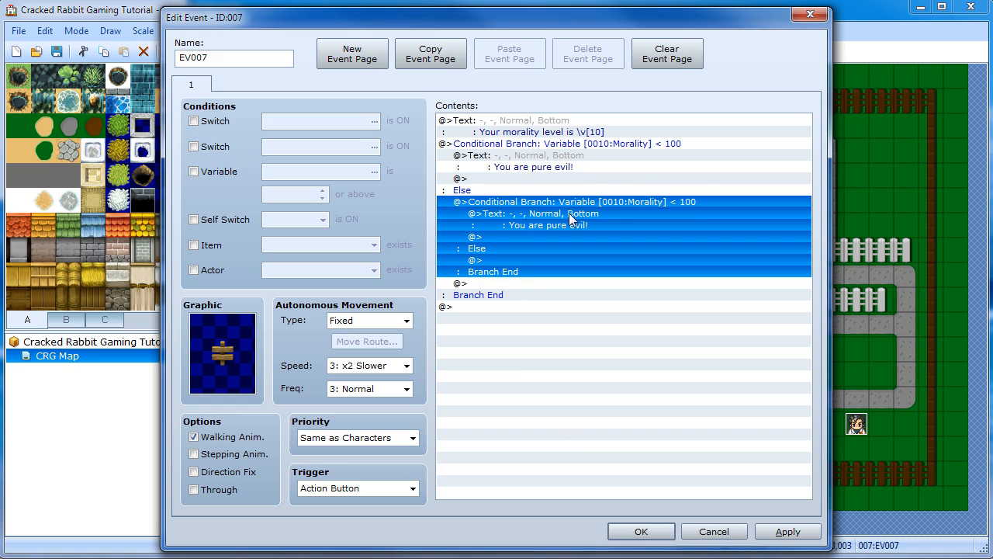
pyautogui.press('Return')
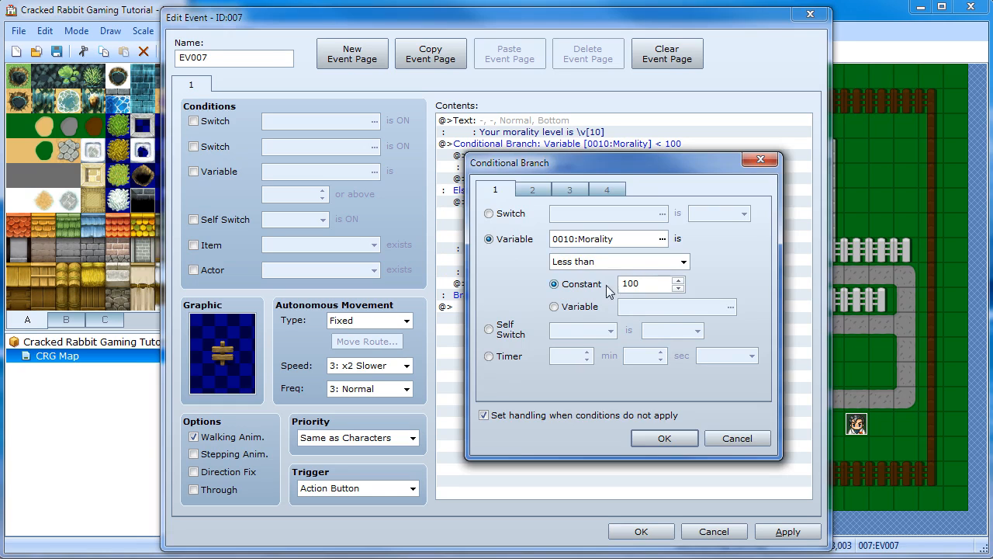
pyautogui.doubleClick(646, 284)
pyautogui.write('0')
pyautogui.click(609, 416)
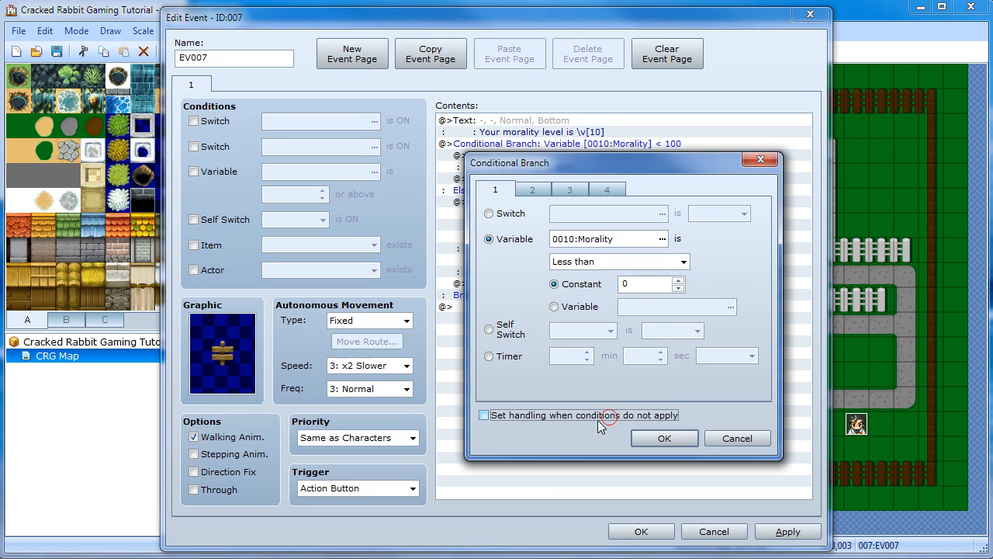
pyautogui.click(671, 440)
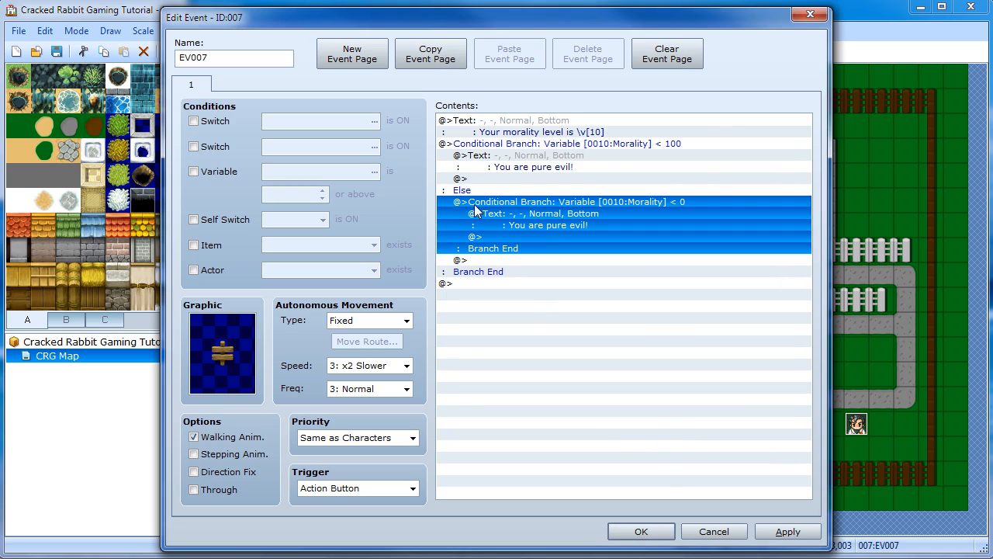
# Change the nested branch's message to "You are kinda evil."
pyautogui.click(540, 225)
pyautogui.click(556, 214)
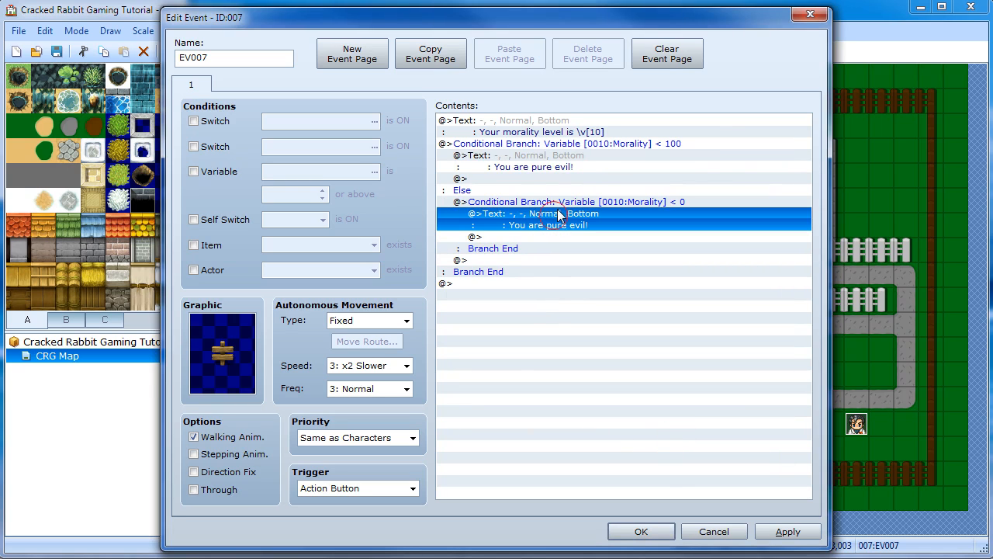
pyautogui.doubleClick(560, 221)
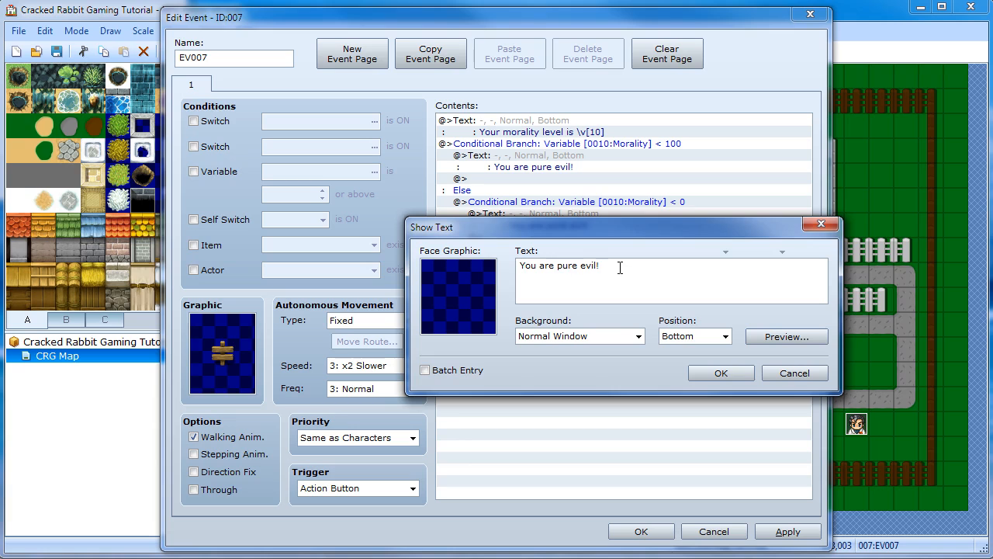
pyautogui.doubleClick(569, 266)
pyautogui.write('kinda')
pyautogui.hotkey('ctrl', 'Return')
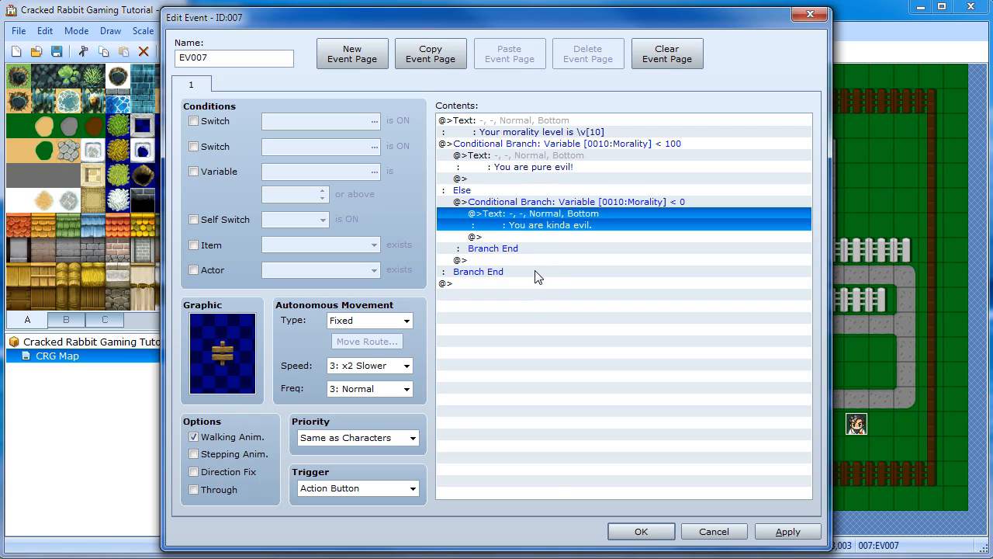
pyautogui.click(467, 284)
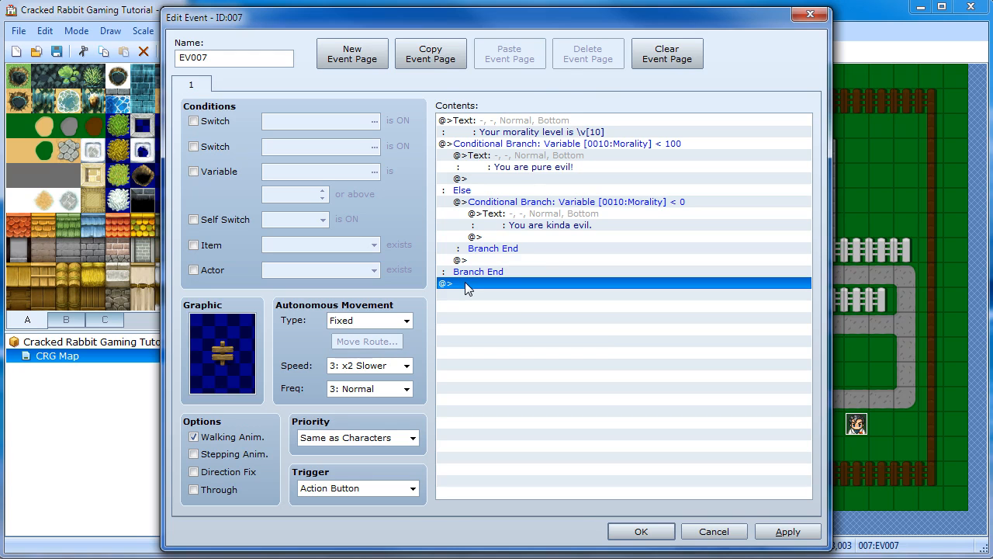
pyautogui.doubleClick(465, 283)
pyautogui.click(739, 527)
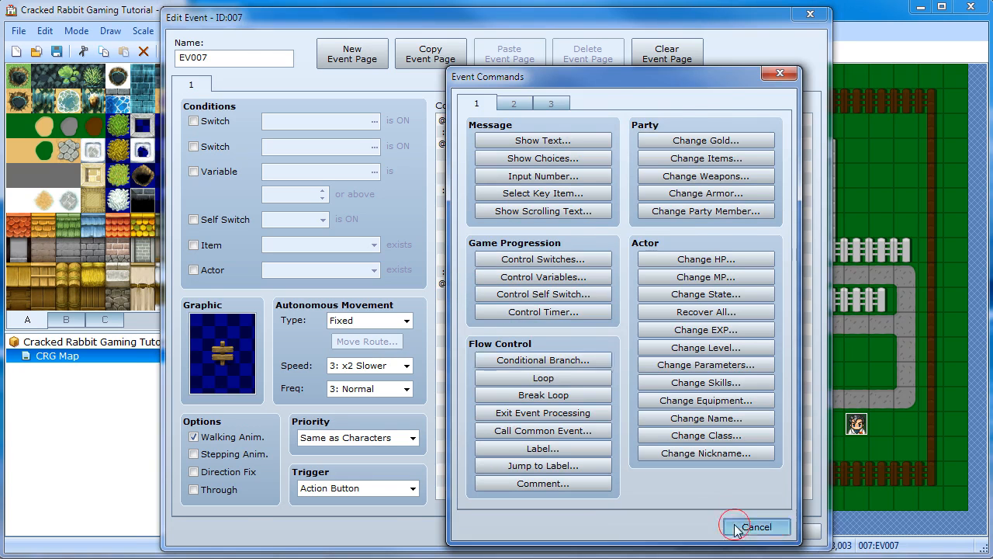
# Copy the entire outer conditional branch and paste it below the original at the end of the event
pyautogui.click(531, 145)
pyautogui.hotkey('ctrl', 'c')
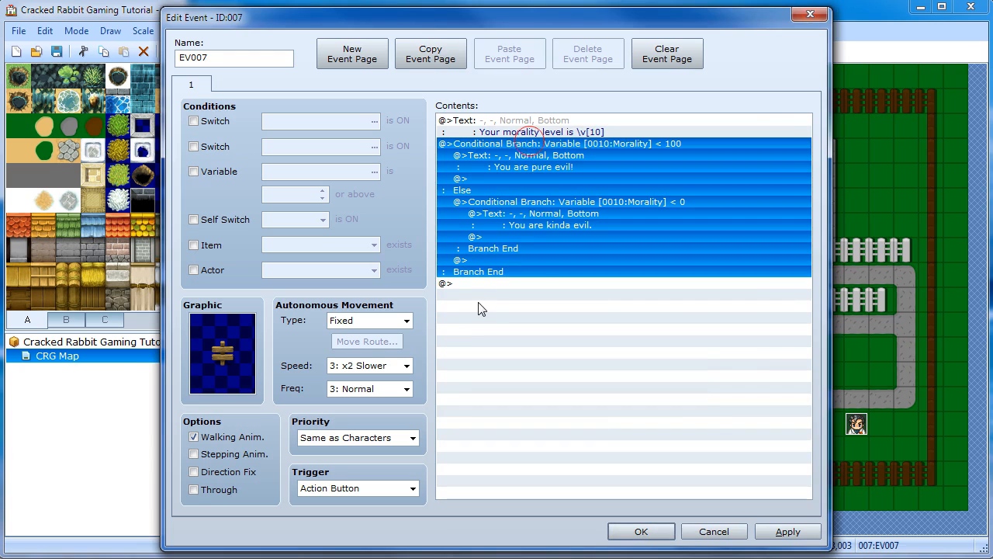
pyautogui.click(483, 284)
pyautogui.hotkey('ctrl', 'v')
# Change the pasted outer branch's Morality comparison to Greater than, keeping the constant 100
pyautogui.doubleClick(551, 282)
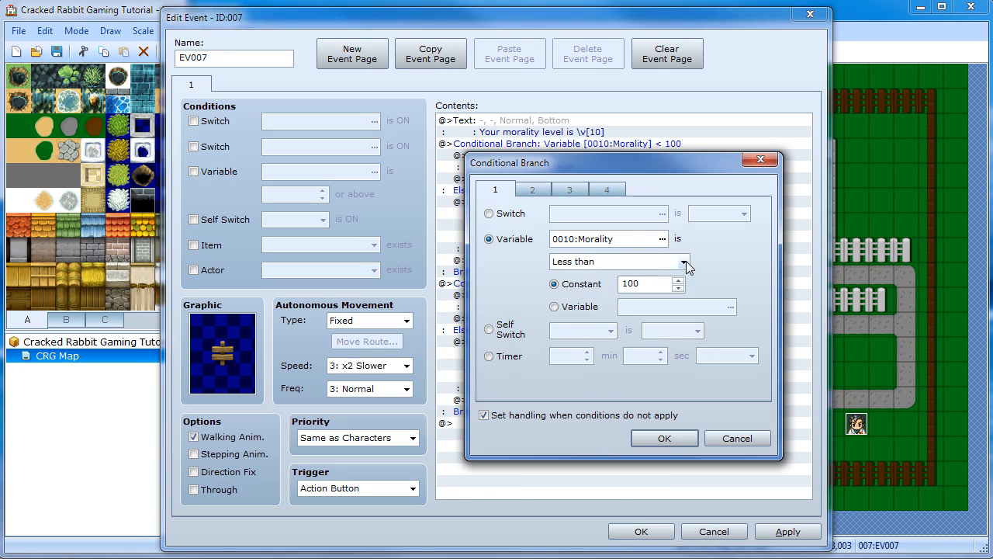
pyautogui.click(683, 262)
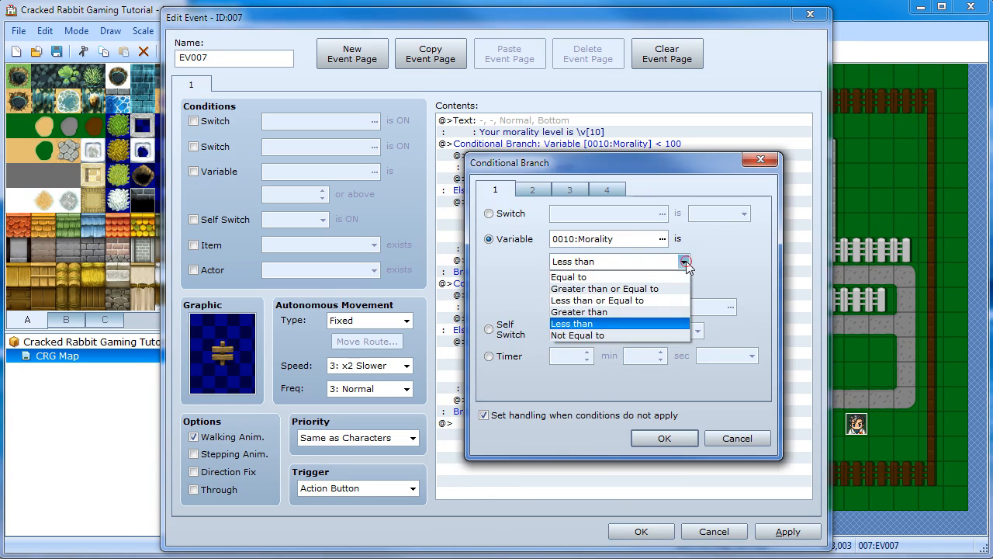
pyautogui.click(594, 311)
pyautogui.click(664, 439)
# Change the message in the Morality greater than 100 branch to "You are an angel!"
pyautogui.click(572, 306)
pyautogui.doubleClick(566, 304)
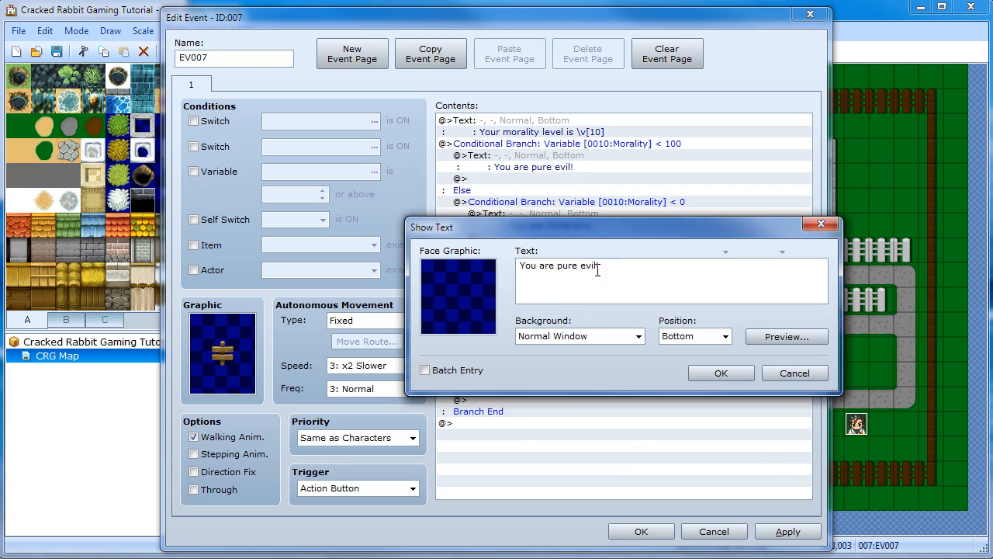
pyautogui.moveTo(629, 265); pyautogui.dragTo(484, 256)
pyautogui.click(577, 271)
pyautogui.moveTo(581, 266); pyautogui.dragTo(627, 259)
pyautogui.write('goo')
pyautogui.press('BackSpace')
pyautogui.press('BackSpace')
pyautogui.press('BackSpace')
pyautogui.press('BackSpace')
pyautogui.press('BackSpace')
pyautogui.press('BackSpace')
pyautogui.press('BackSpace')
pyautogui.press('BackSpace')
pyautogui.write('an angel!')
pyautogui.press('Return')
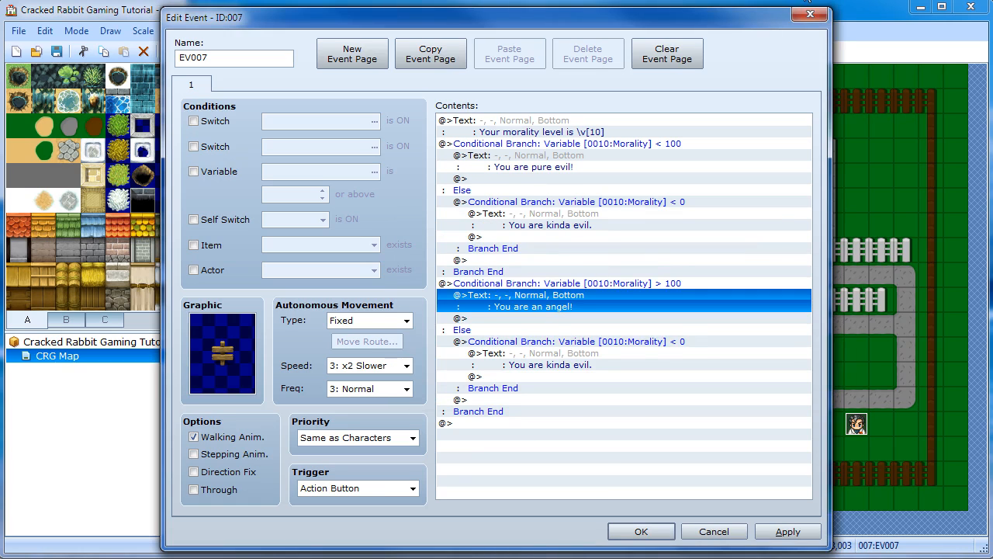
# Change the nested branch under the Morality greater than 100 branch to Greater than, keeping the constant 0
pyautogui.click(593, 341)
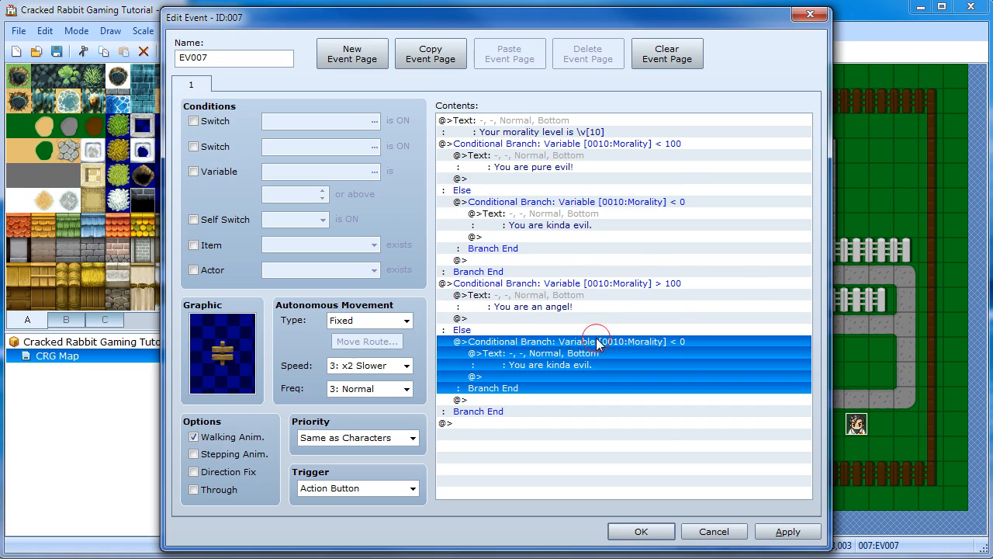
pyautogui.click(506, 284)
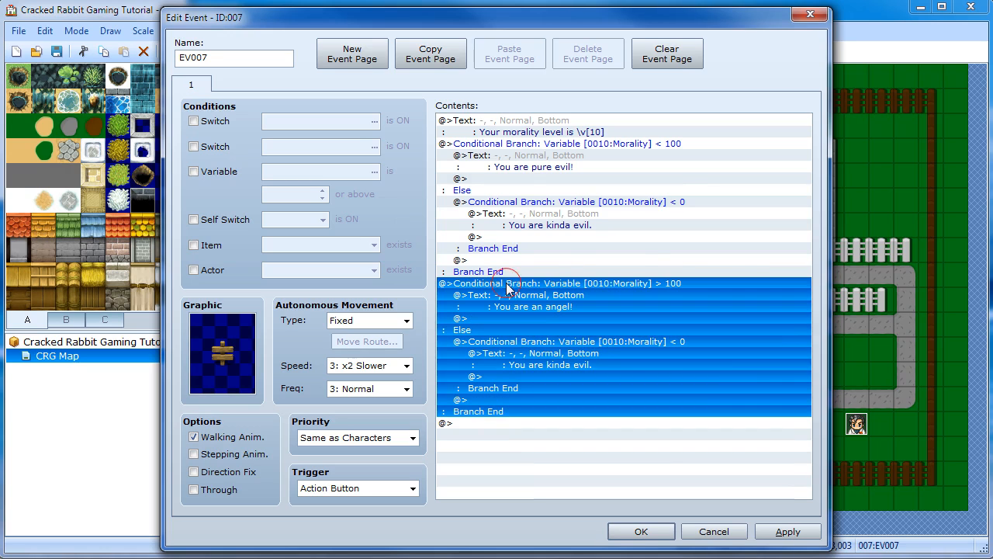
pyautogui.click(599, 143)
pyautogui.click(579, 284)
pyautogui.click(656, 284)
pyautogui.click(579, 325)
pyautogui.click(570, 343)
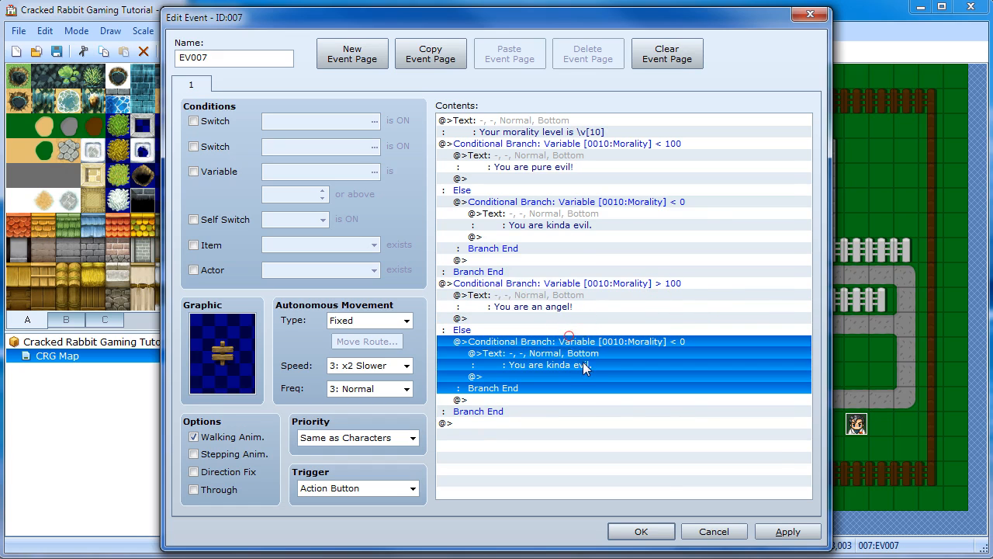
pyautogui.doubleClick(588, 359)
pyautogui.click(683, 261)
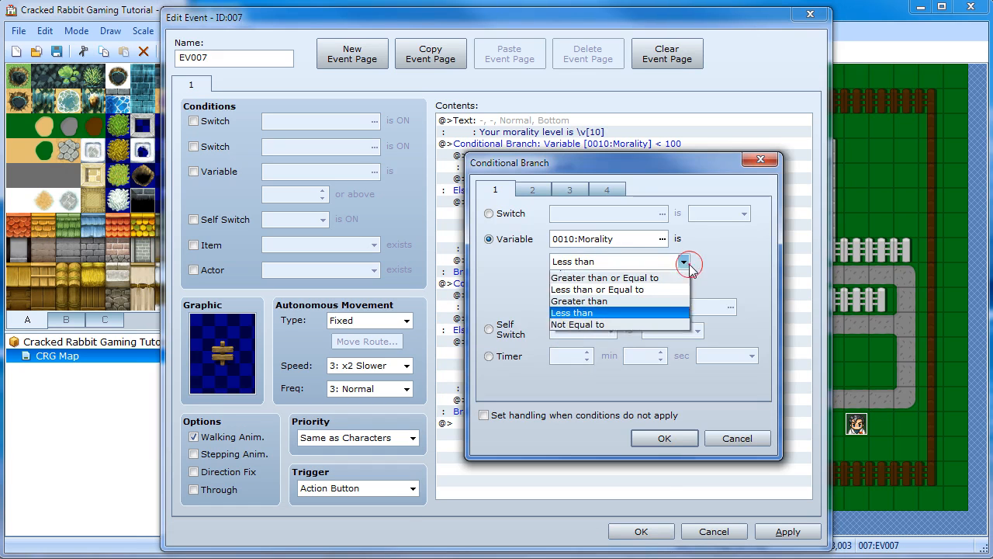
pyautogui.click(623, 312)
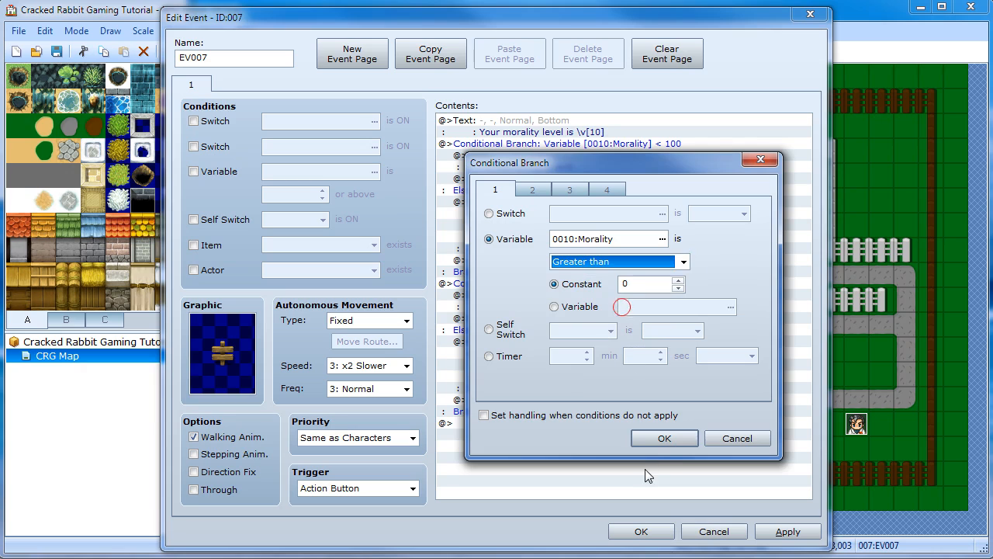
pyautogui.click(664, 439)
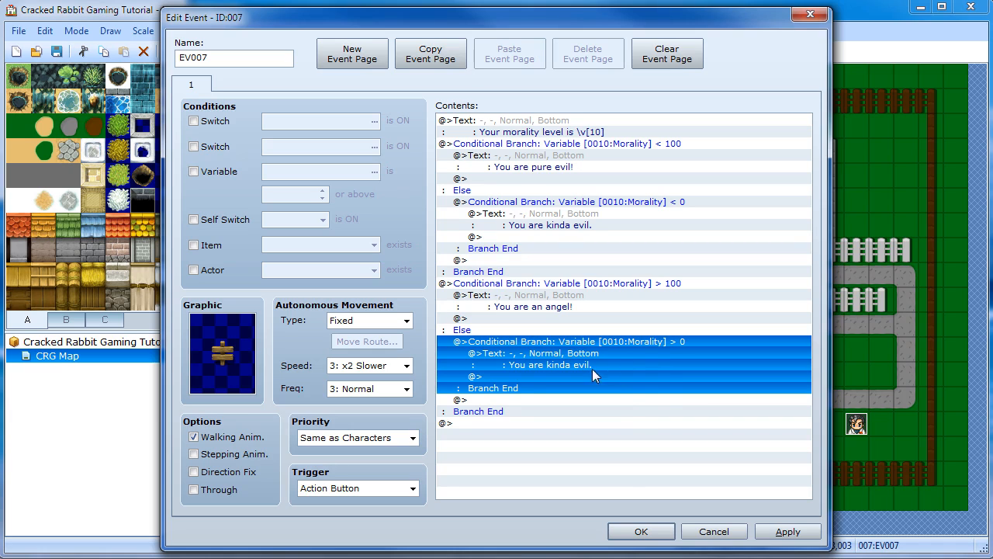
# Change the message in the nested Morality greater than 0 branch to "You are kinda good."
pyautogui.click(544, 370)
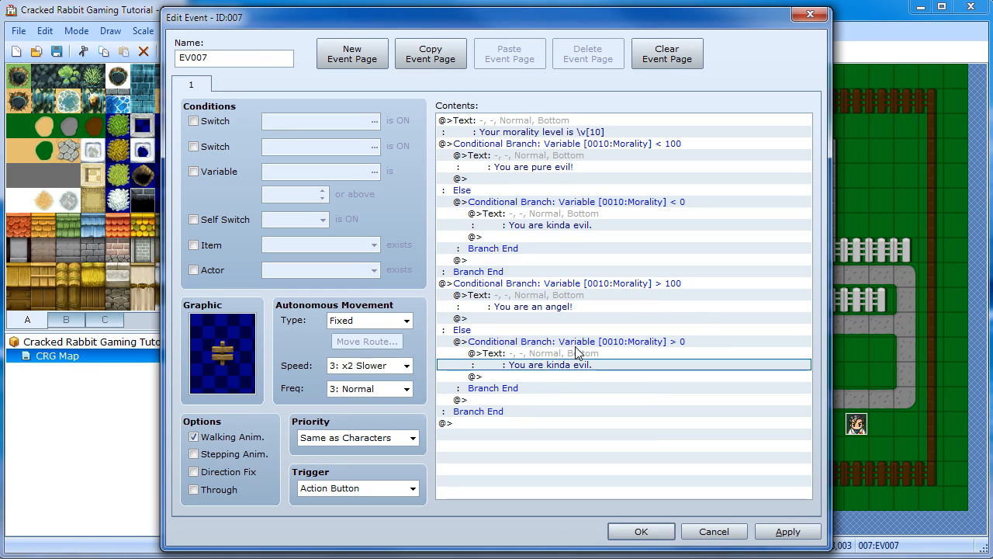
pyautogui.click(557, 342)
pyautogui.doubleClick(557, 353)
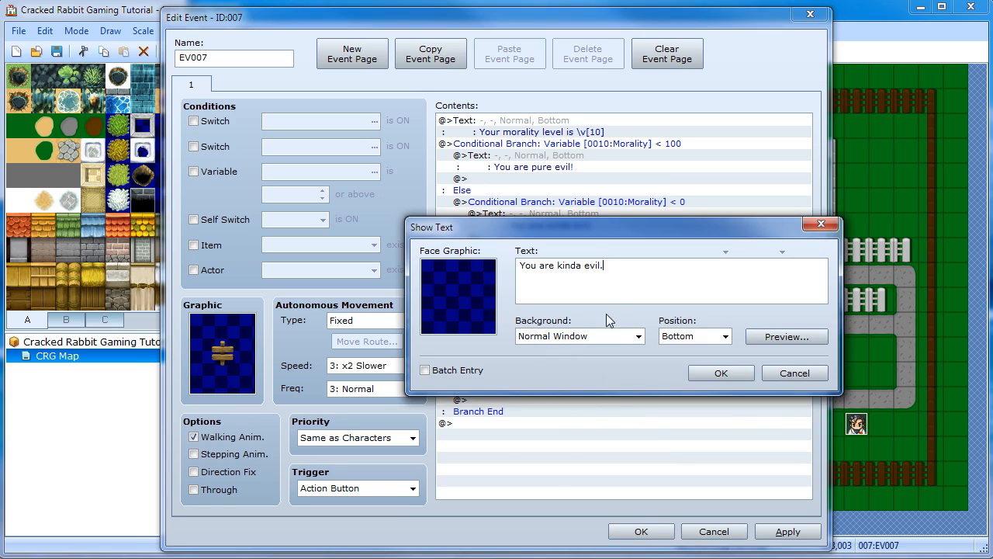
pyautogui.moveTo(618, 266)
pyautogui.mouseDown()
pyautogui.moveTo(593, 266)
pyautogui.moveTo(602, 268)
pyautogui.mouseUp()
pyautogui.press('BackSpace')
pyautogui.press('BackSpace')
pyautogui.press('BackSpace')
pyautogui.click(702, 372)
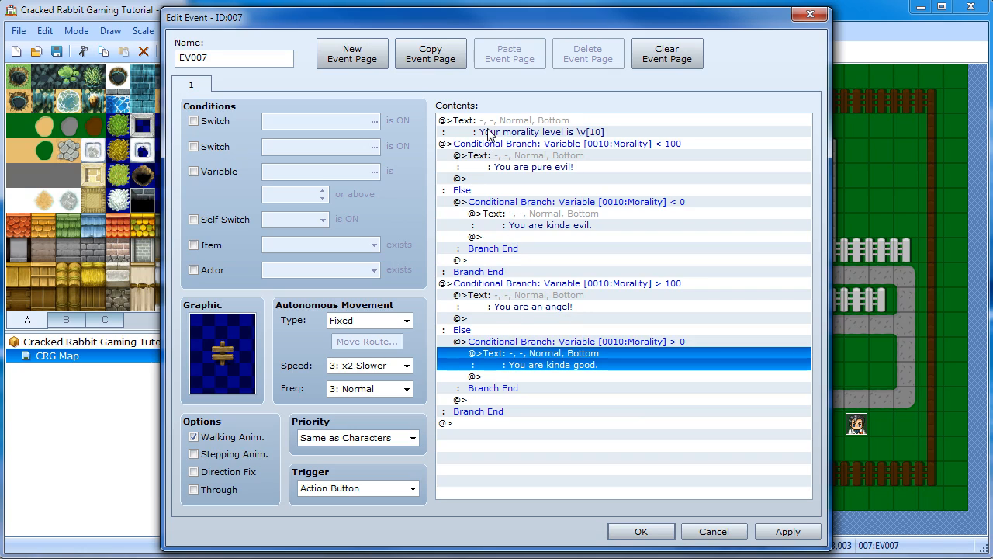
# Set the constant of the first outer Morality Less than branch to -100
pyautogui.click(660, 145)
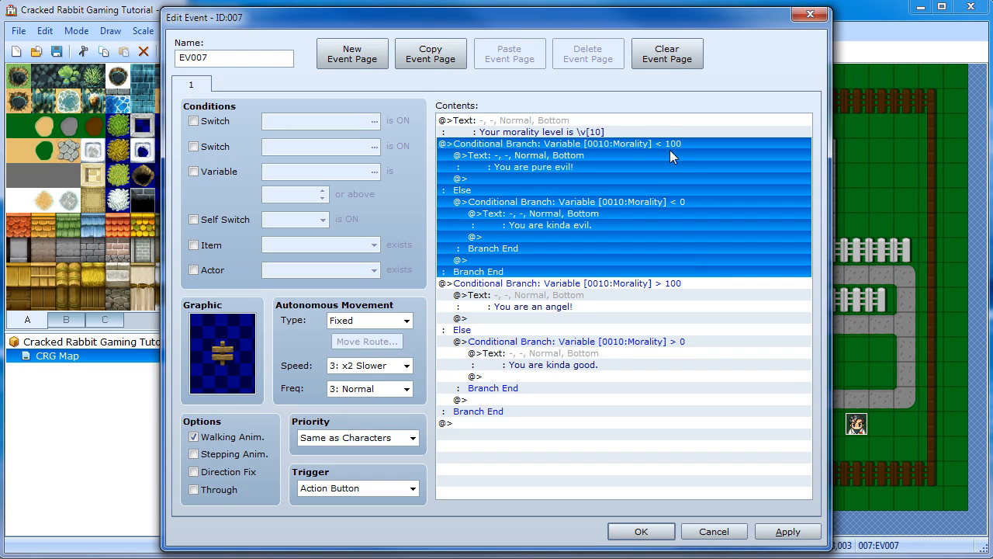
pyautogui.doubleClick(644, 142)
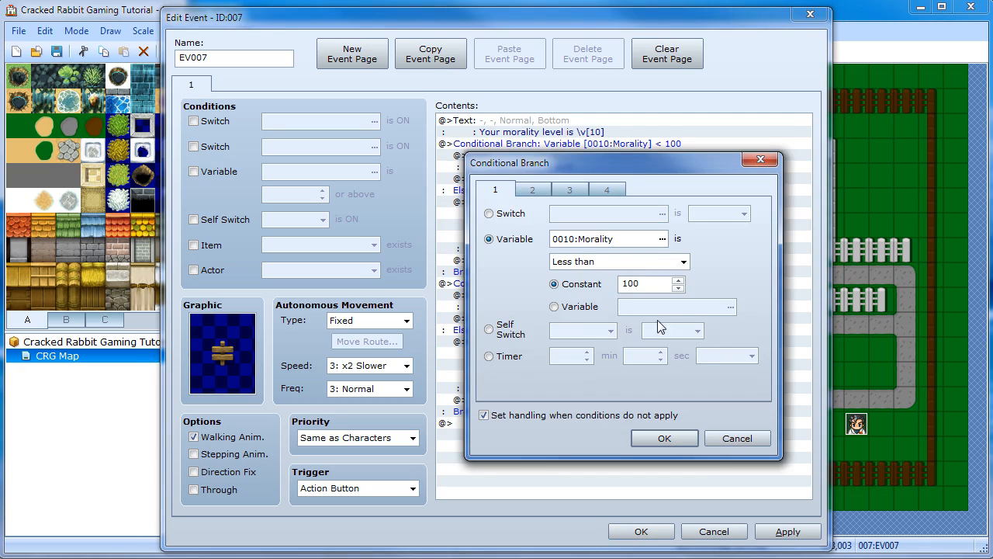
pyautogui.doubleClick(625, 286)
pyautogui.doubleClick(622, 284)
pyautogui.click(623, 283)
pyautogui.write('-')
pyautogui.click(660, 439)
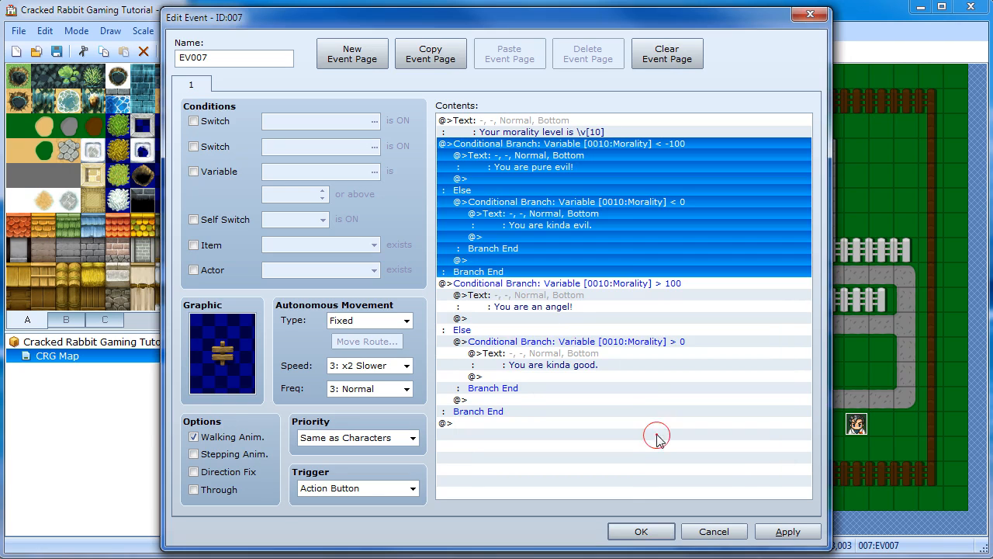
# Confirm the signpost event's changes, then save the project and start a new game in a playtest
pyautogui.click(639, 200)
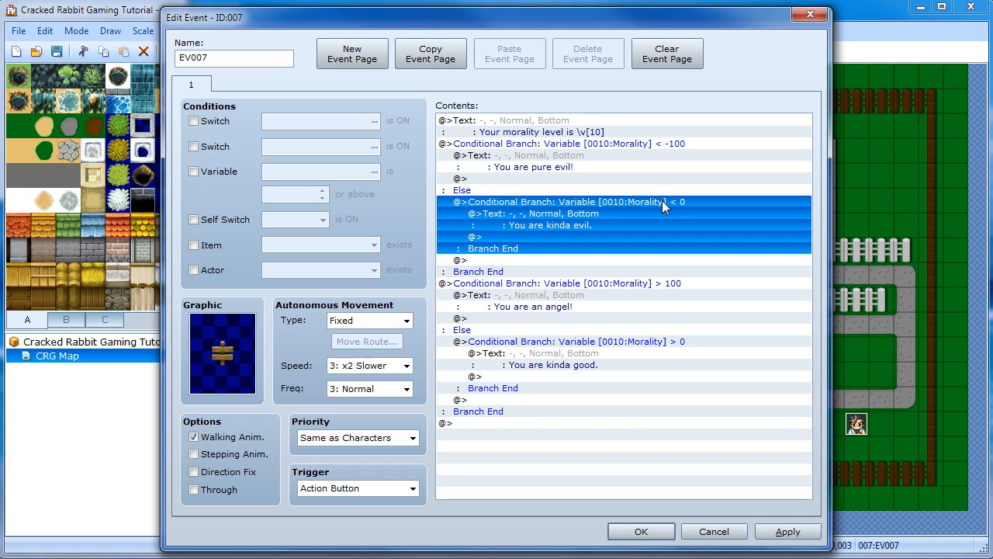
pyautogui.click(654, 143)
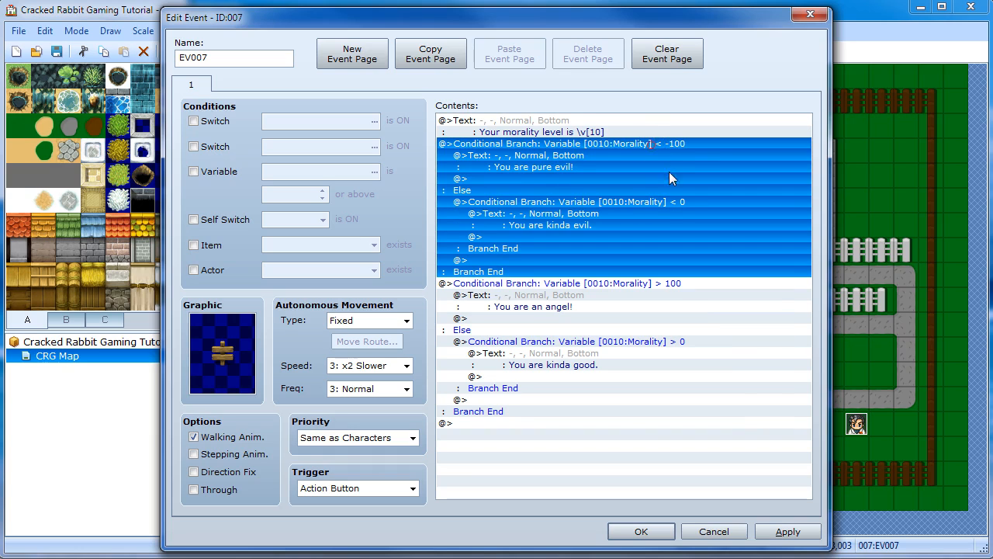
pyautogui.click(654, 283)
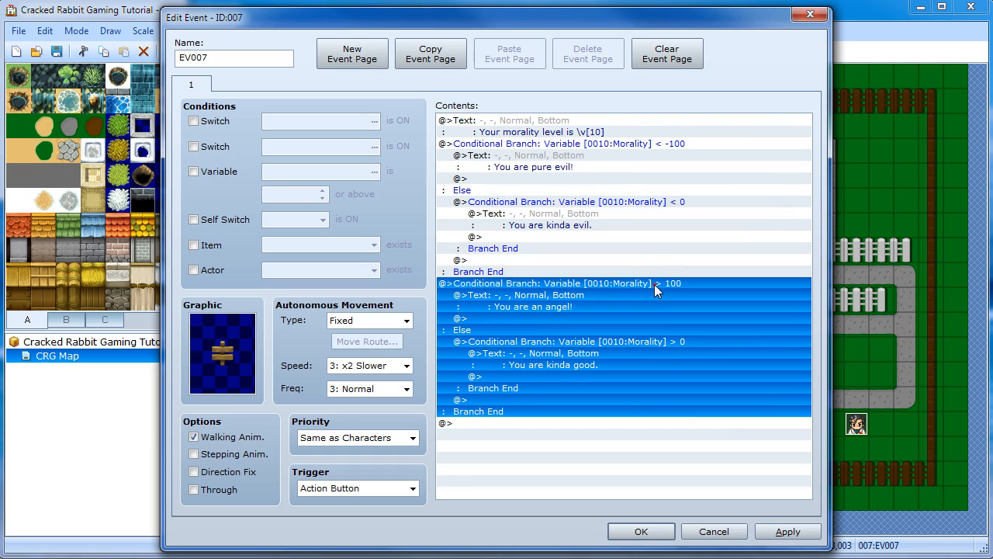
pyautogui.click(661, 532)
pyautogui.click(564, 51)
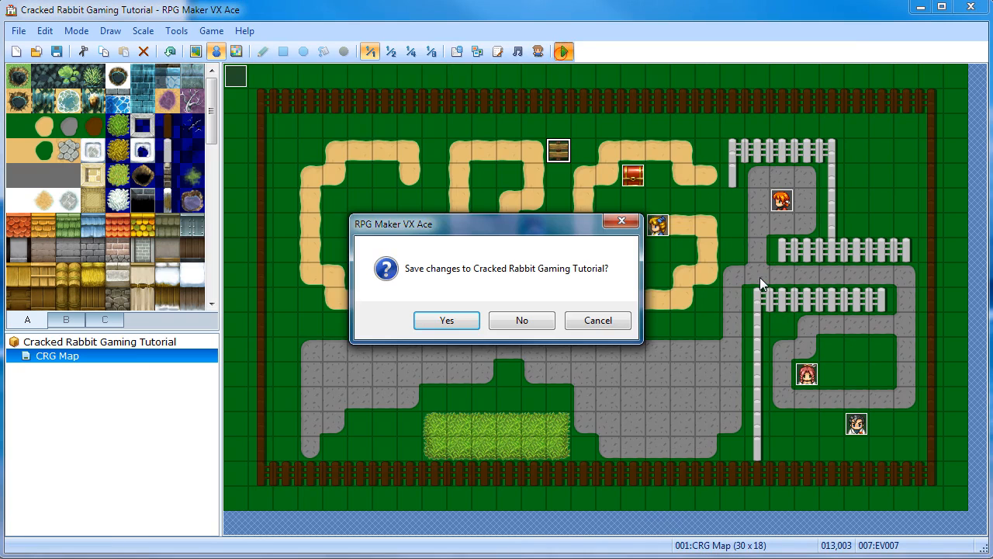
pyautogui.press('Return')
pyautogui.press('Return')
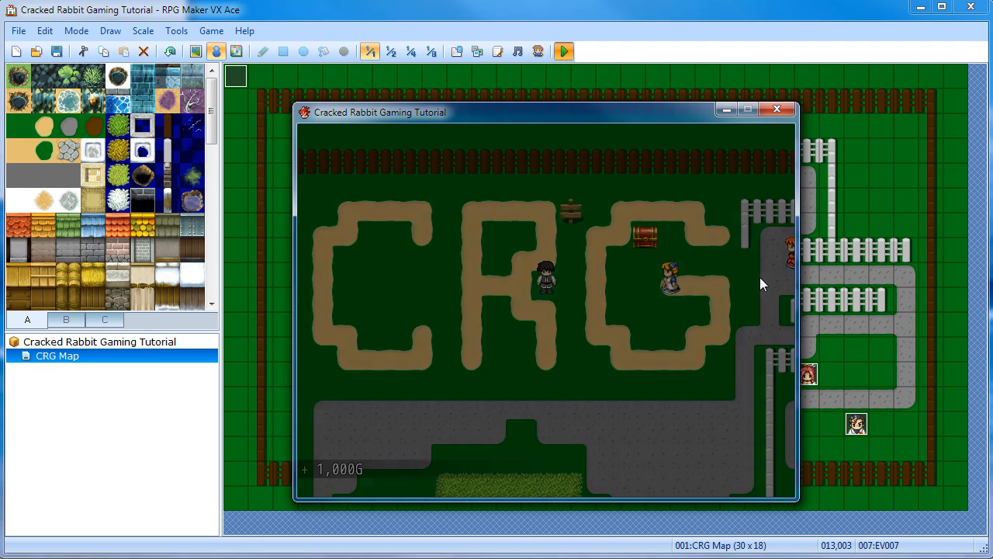
# Walk the character up to the signpost in the playtest and read its message
pyautogui.press('Right')
pyautogui.press('Up')
pyautogui.press('Up')
pyautogui.press('Return')
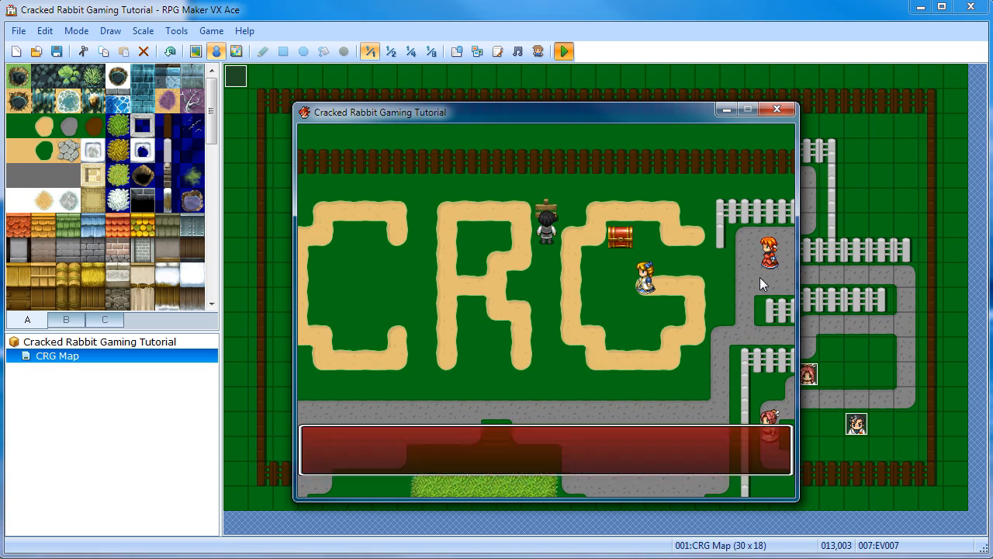
pyautogui.press('Return')
# Talk to the blonde girl beside the chest and answer "I like you."
pyautogui.press('Down')
pyautogui.press('Right')
pyautogui.press('Right')
pyautogui.press('Right')
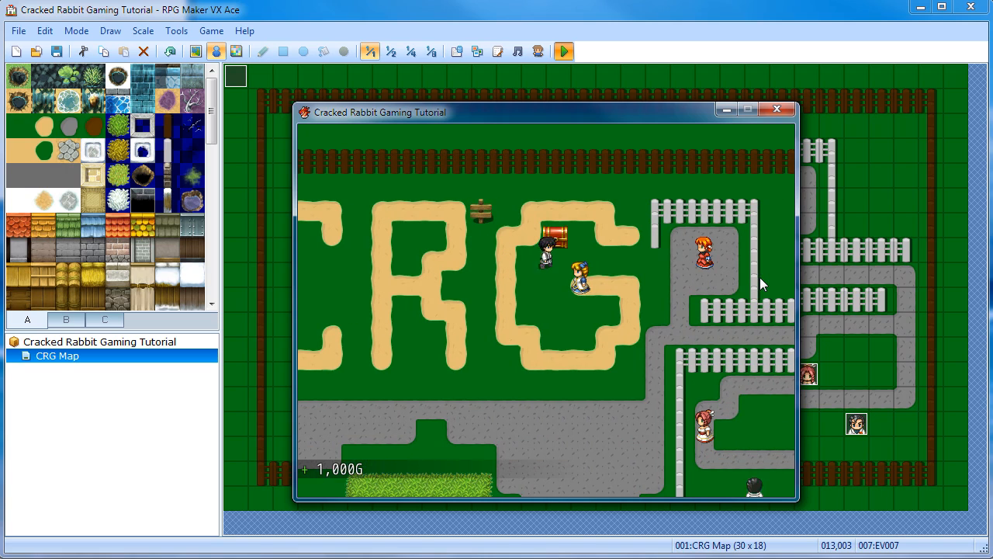
pyautogui.press('Down')
pyautogui.press('Return')
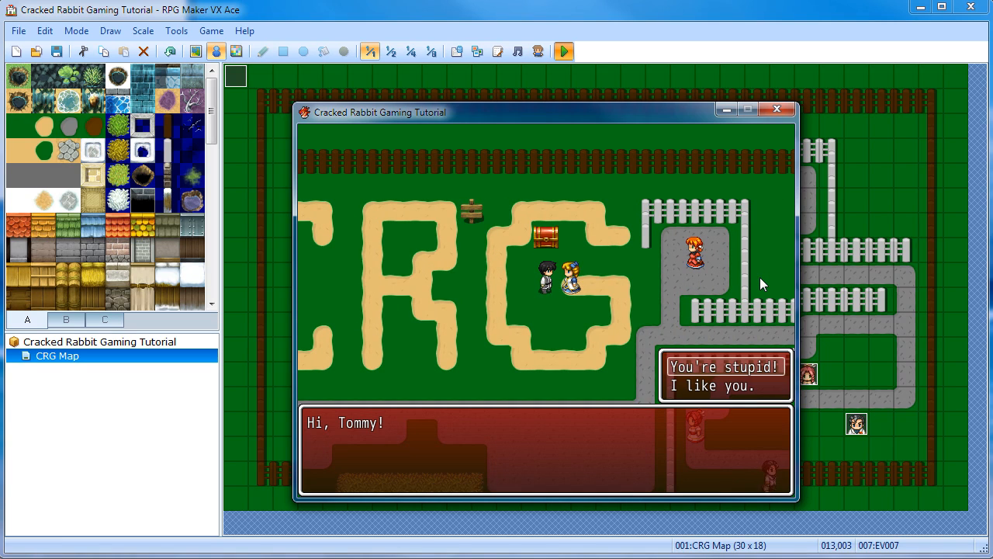
pyautogui.press('Down')
pyautogui.press('Return')
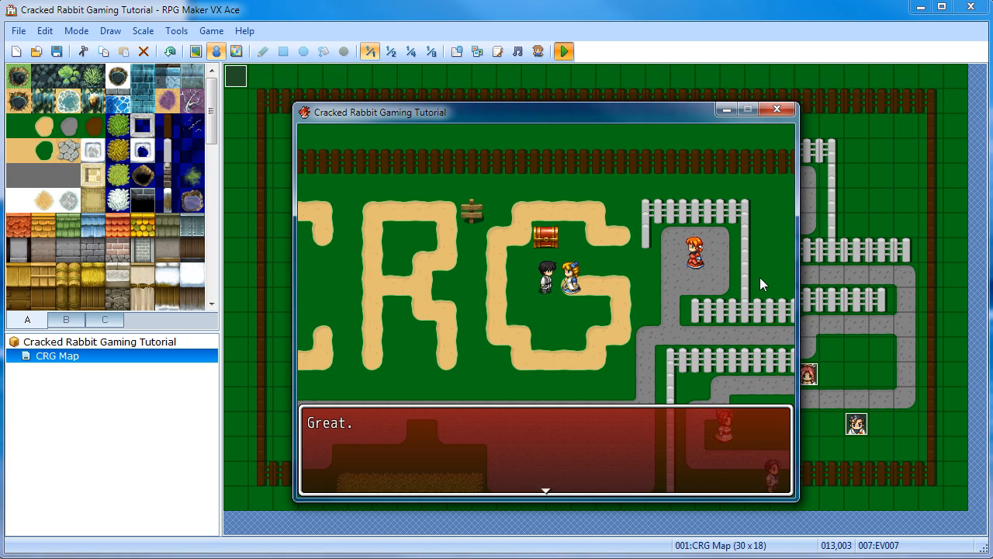
pyautogui.press('Return')
# Return to the signpost and read the morality messages after the friendly answer
pyautogui.press('Left')
pyautogui.press('Left')
pyautogui.press('Left')
pyautogui.press('Up')
pyautogui.press('Up')
pyautogui.press('Return')
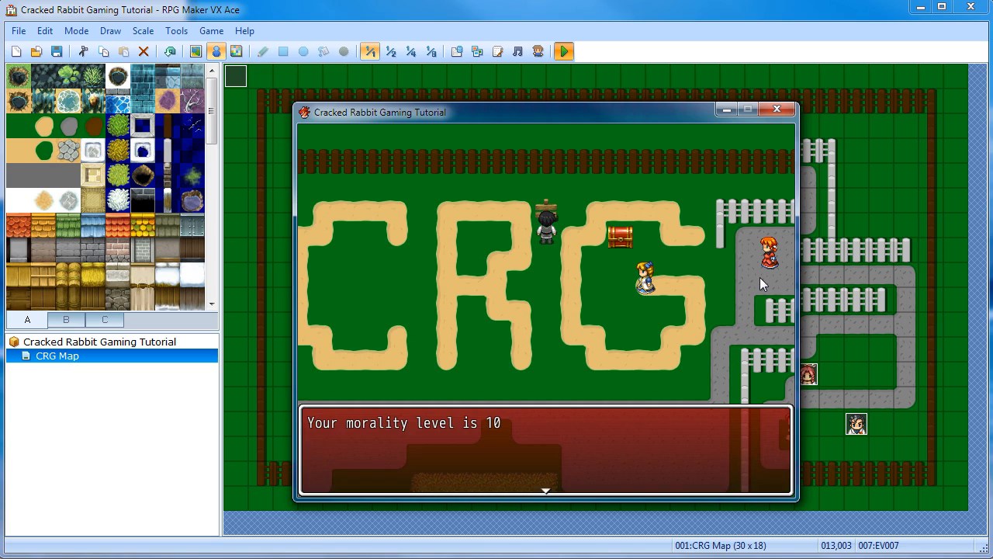
pyautogui.press('Return')
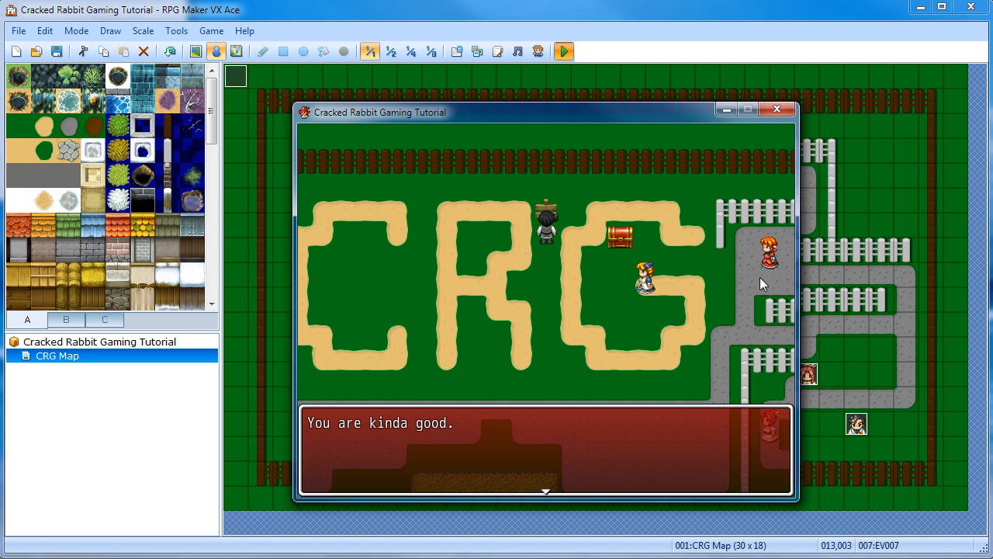
pyautogui.press('Return')
pyautogui.press('Return')
pyautogui.press('Return')
pyautogui.press('Return')
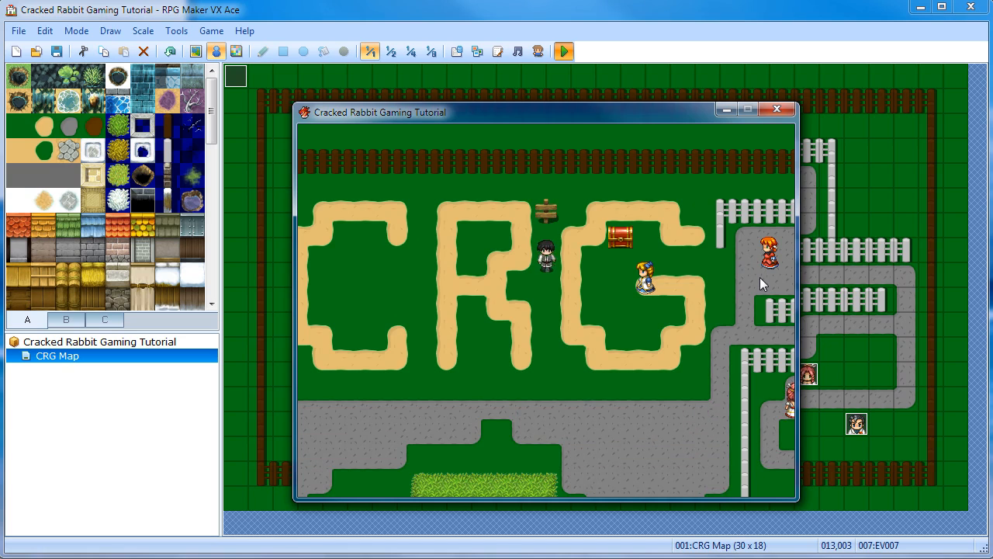
# Walk the character to the treasure chest and open it
pyautogui.press('Down')
pyautogui.press('Down')
pyautogui.press('Right')
pyautogui.press('Right')
pyautogui.press('Up')
pyautogui.press('Right')
pyautogui.press('Right')
pyautogui.press('Left')
pyautogui.press('Left')
pyautogui.press('Up')
pyautogui.press('Return')
# Talk to the red-haired character in the fenced area and answer No to giving the potion
pyautogui.press('Right')
pyautogui.press('Right')
pyautogui.press('Right')
pyautogui.press('Right')
pyautogui.press('Right')
pyautogui.press('Return')
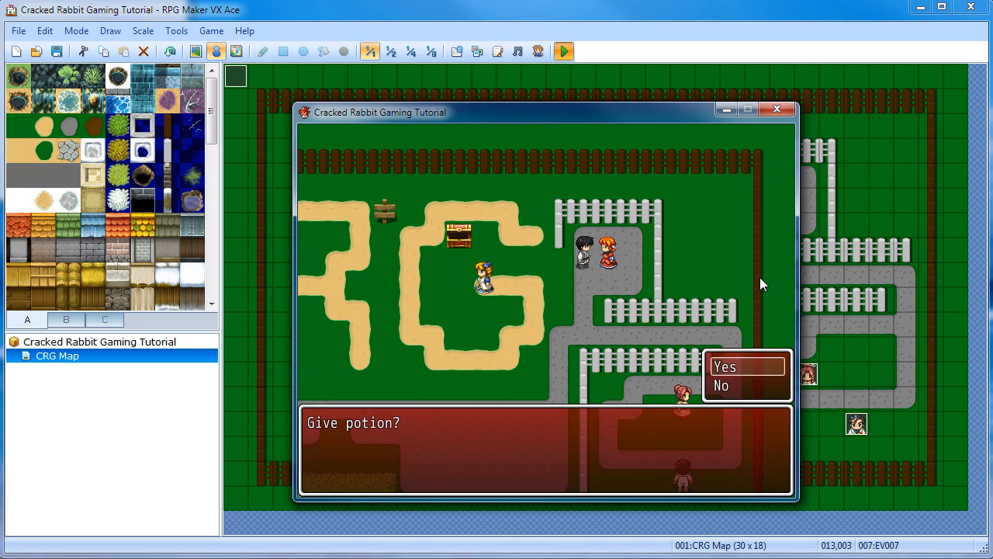
pyautogui.press('Down')
pyautogui.press('Return')
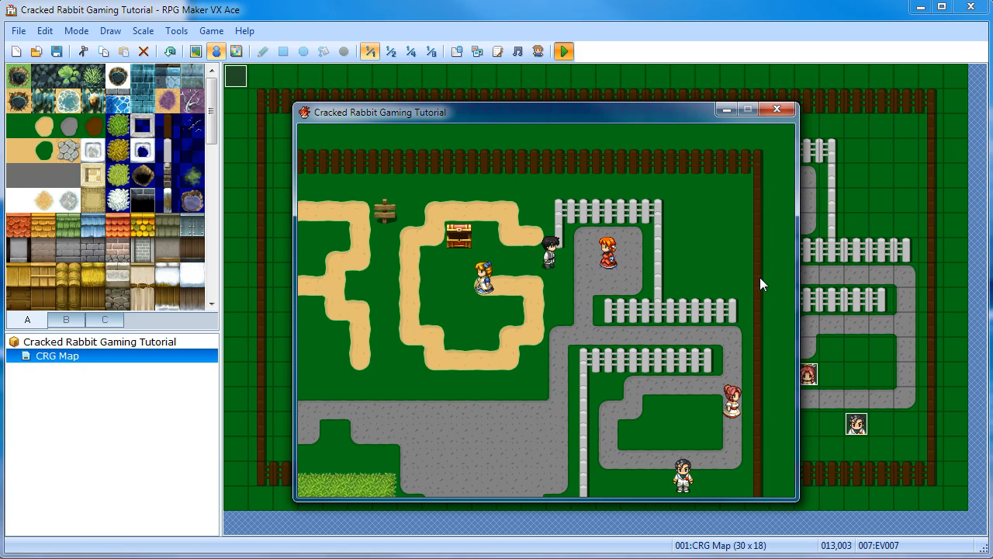
# Go back to the signpost and read the morality messages after refusing the potion
pyautogui.press('Left')
pyautogui.press('Left')
pyautogui.press('Left')
pyautogui.press('Left')
pyautogui.press('Left')
pyautogui.press('Left')
pyautogui.press('Left')
pyautogui.press('Left')
pyautogui.press('Up')
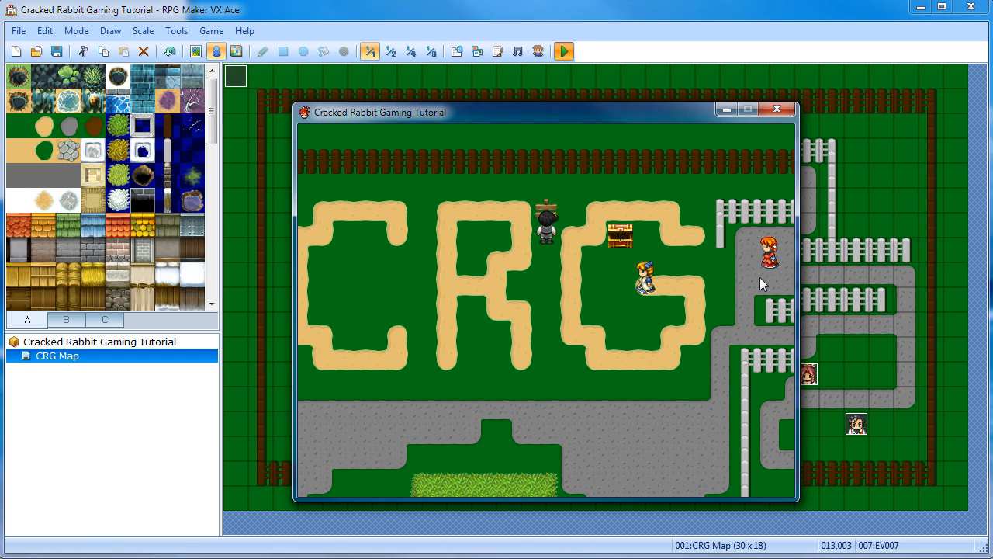
pyautogui.press('Return')
pyautogui.press('Return')
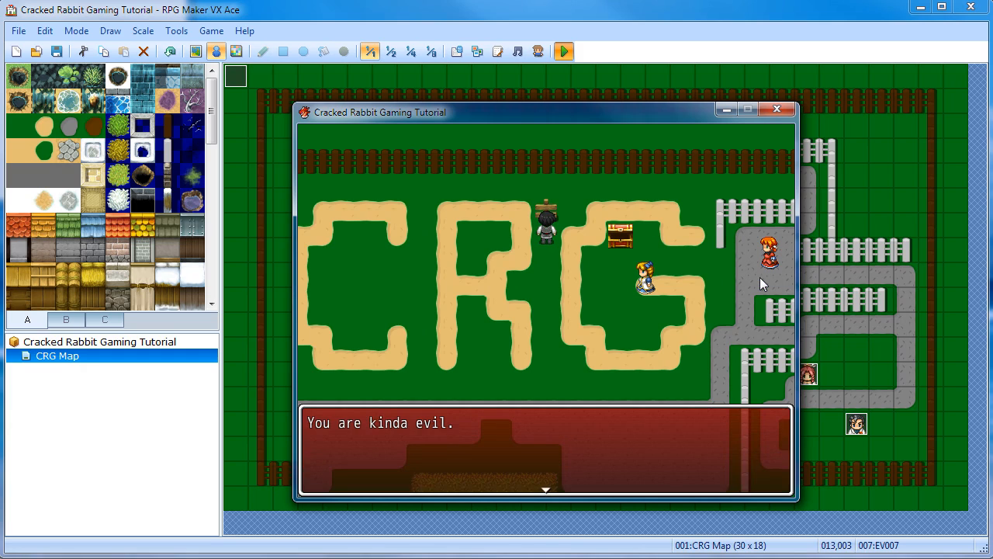
pyautogui.press('Return')
# Walk back to the red-haired character and refuse to give the potion a second time
pyautogui.press('Down')
pyautogui.press('Down')
pyautogui.press('Right')
pyautogui.press('Right')
pyautogui.press('Right')
pyautogui.press('Up')
pyautogui.press('Right')
pyautogui.press('Right')
pyautogui.press('Right')
pyautogui.press('Right')
pyautogui.press('Right')
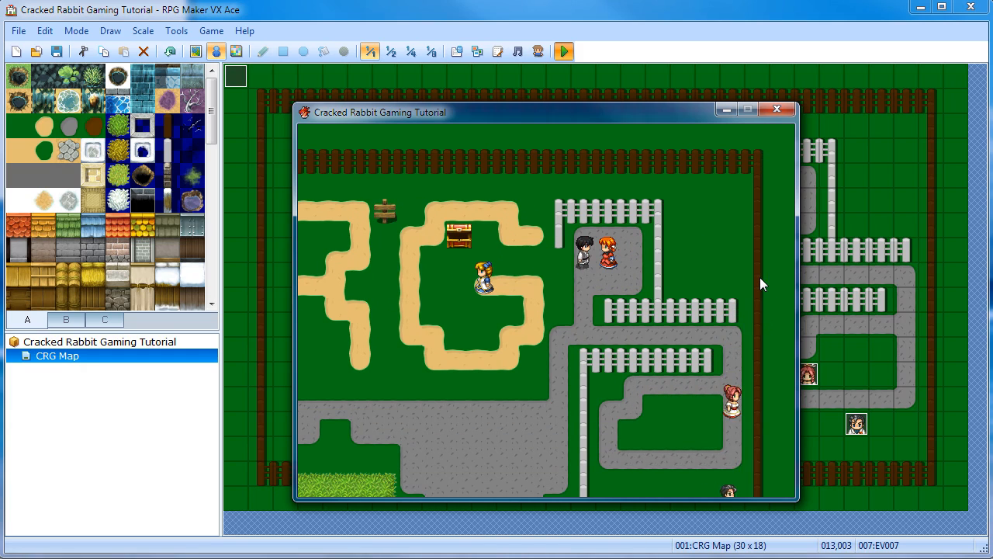
pyautogui.press('Return')
pyautogui.press('Return')
# Check the signpost's morality messages once more after the second refusal
pyautogui.press('Left')
pyautogui.press('Left')
pyautogui.press('Left')
pyautogui.press('Left')
pyautogui.press('Left')
pyautogui.press('Left')
pyautogui.press('Left')
pyautogui.press('Left')
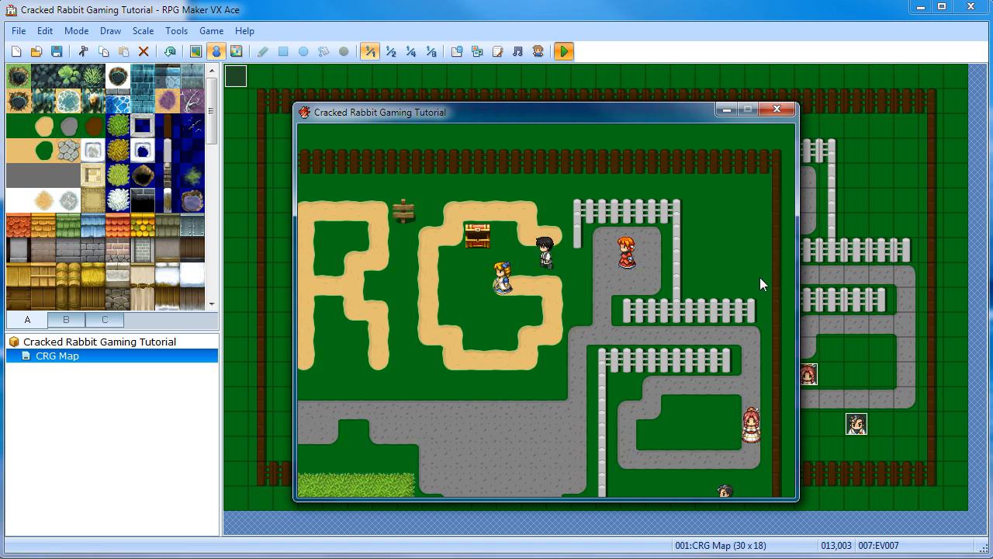
pyautogui.press('Up')
pyautogui.press('Return')
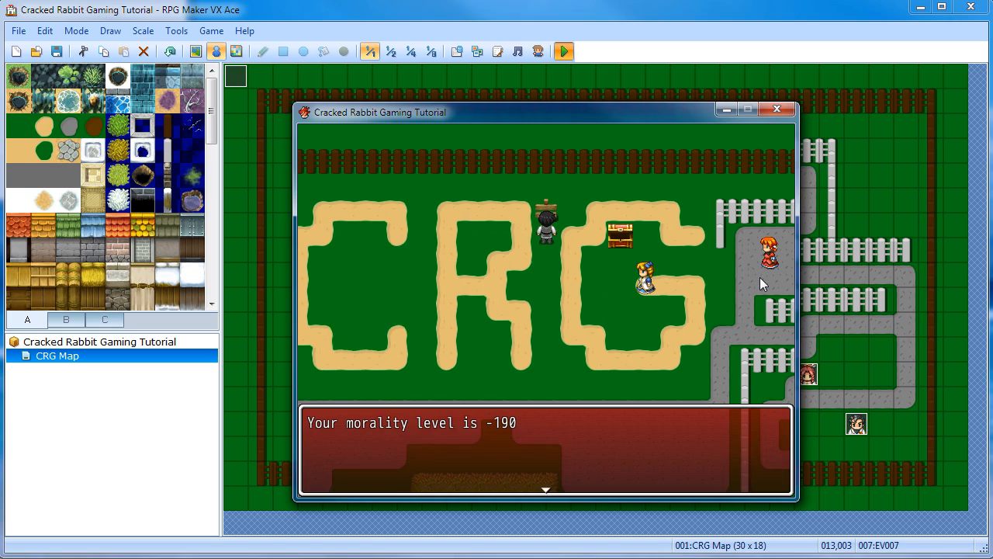
pyautogui.press('Return')
pyautogui.press('Return')
# Walk the character away from the signpost and end the playtest
pyautogui.press('Down')
pyautogui.press('Right')
pyautogui.press('Right')
pyautogui.press('Right')
pyautogui.press('Right')
pyautogui.press('Right')
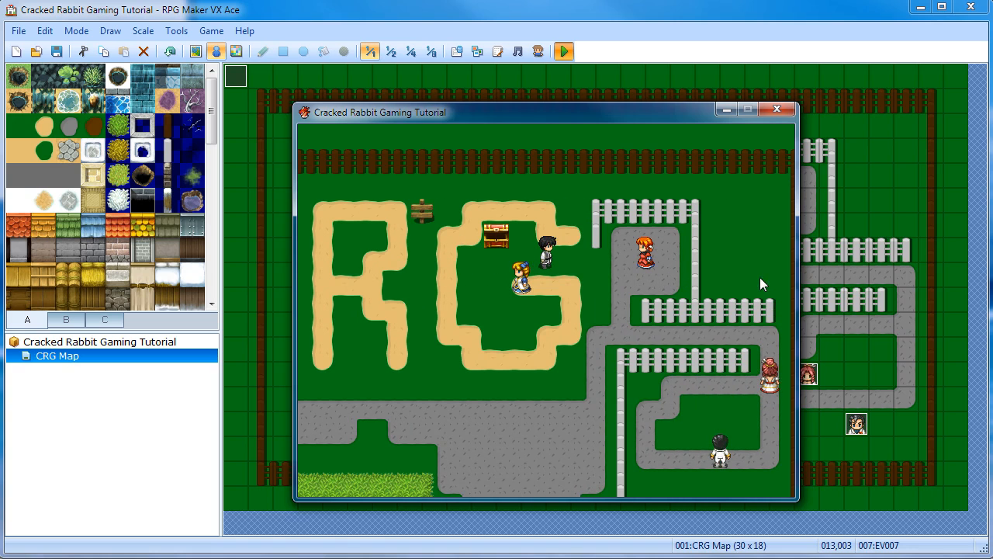
pyautogui.click(775, 109)
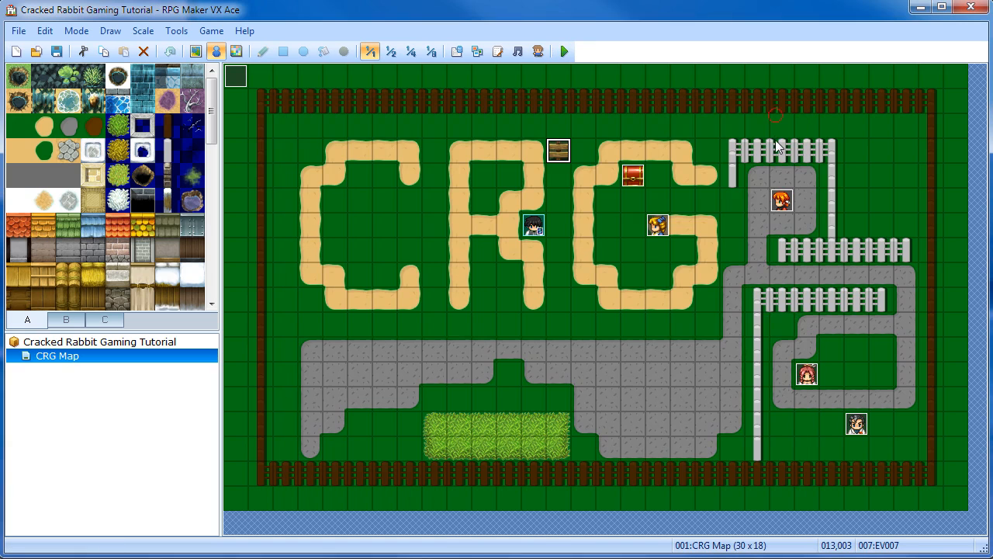
# In the red-haired character's event, add the message "Thank you so much!" after the Morality increase in the Yes branch
pyautogui.doubleClick(779, 200)
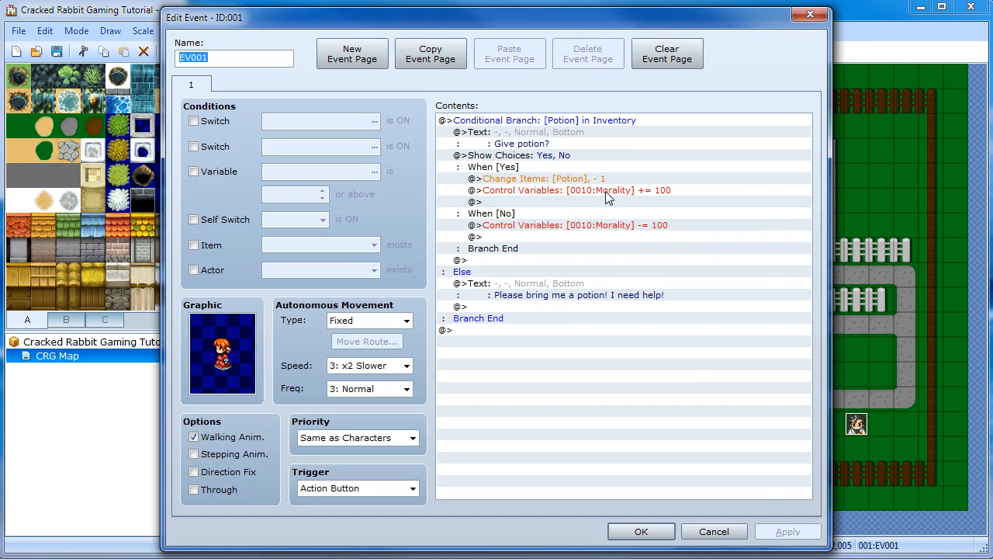
pyautogui.click(502, 202)
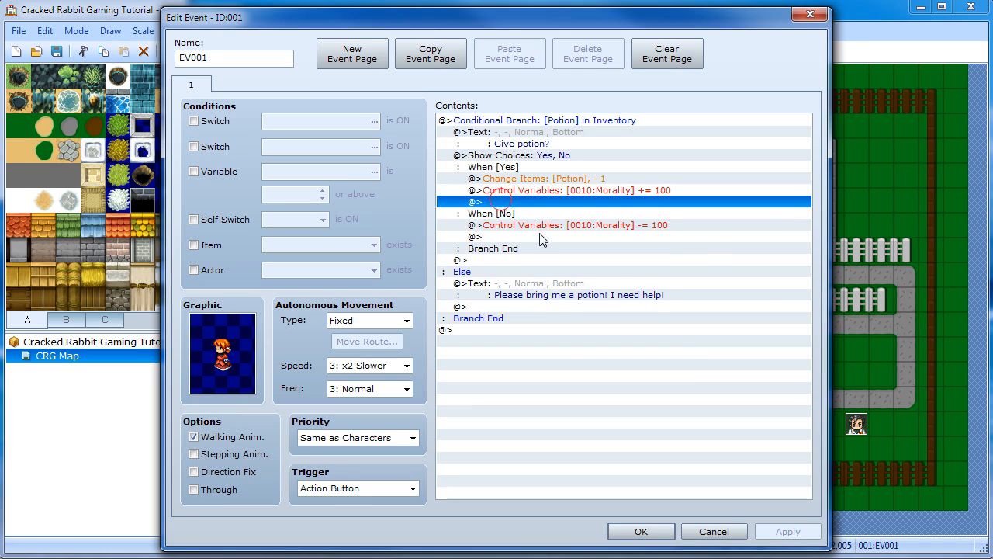
pyautogui.doubleClick(500, 202)
pyautogui.moveTo(523, 70); pyautogui.dragTo(548, 78)
pyautogui.moveTo(666, 103); pyautogui.dragTo(587, 82)
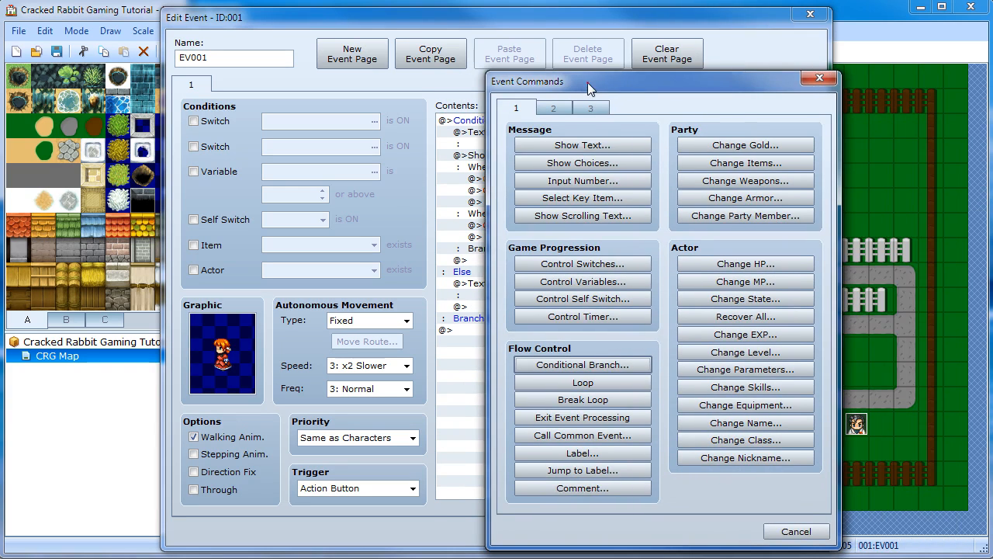
pyautogui.click(582, 145)
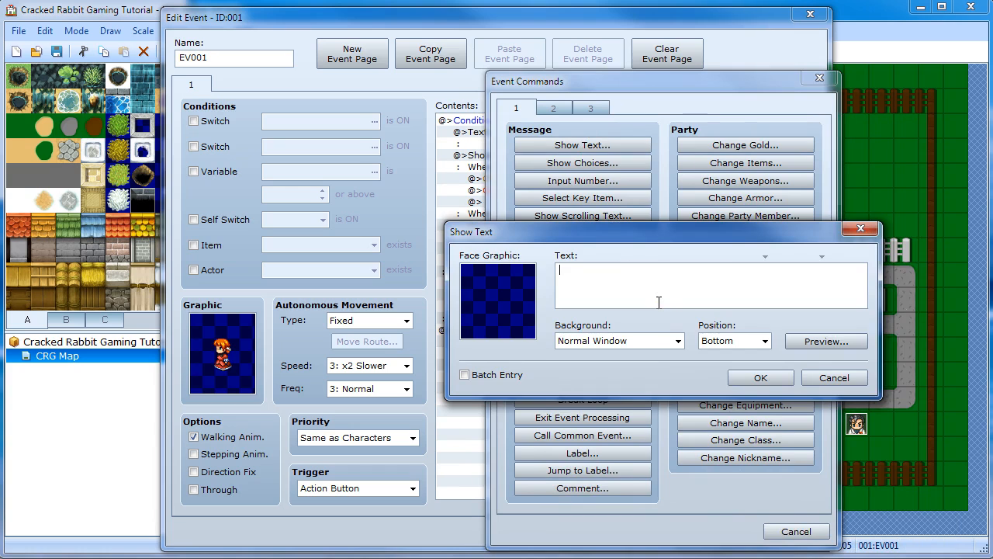
pyautogui.write('Thank you so much!')
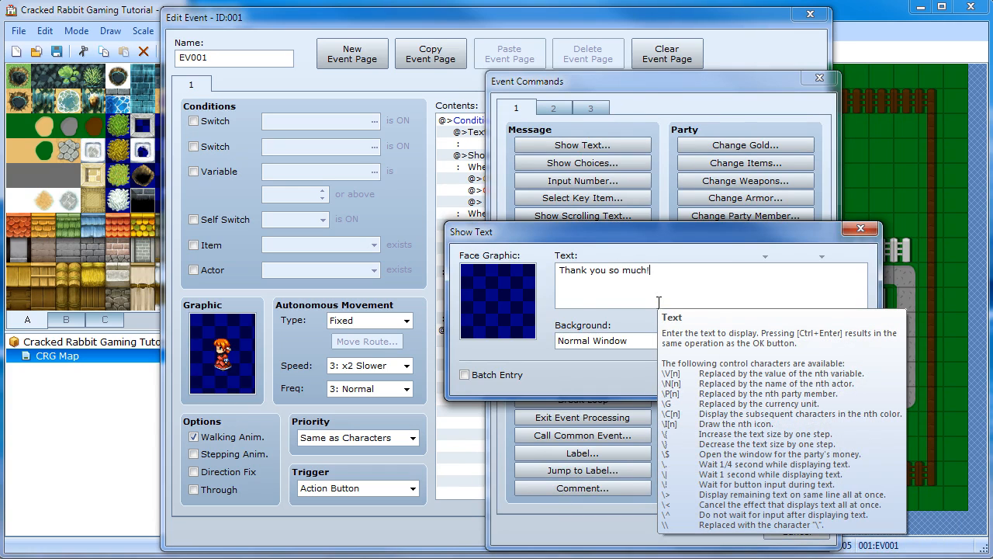
pyautogui.hotkey('ctrl', 'Return')
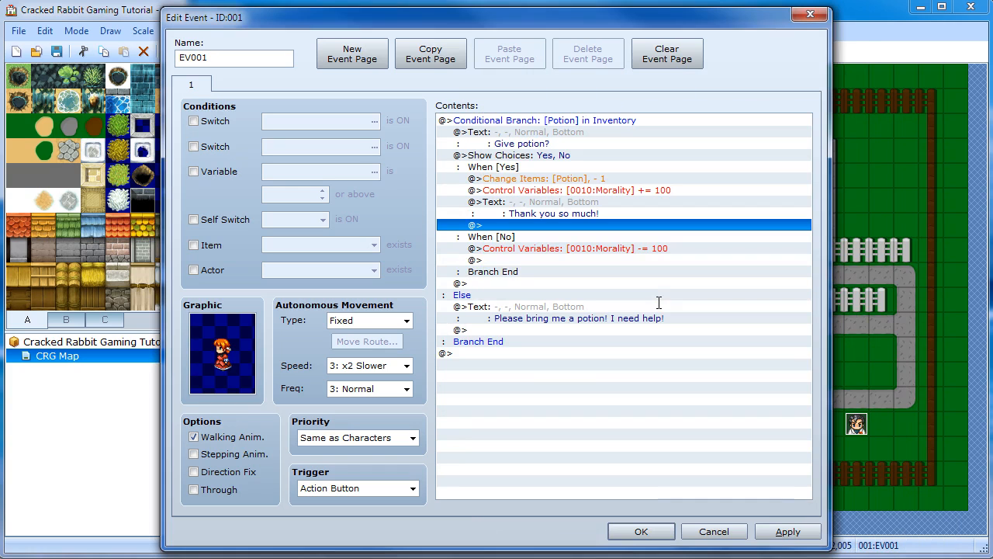
# Add the message "You let me die!" after the Morality decrease in the No branch
pyautogui.doubleClick(512, 262)
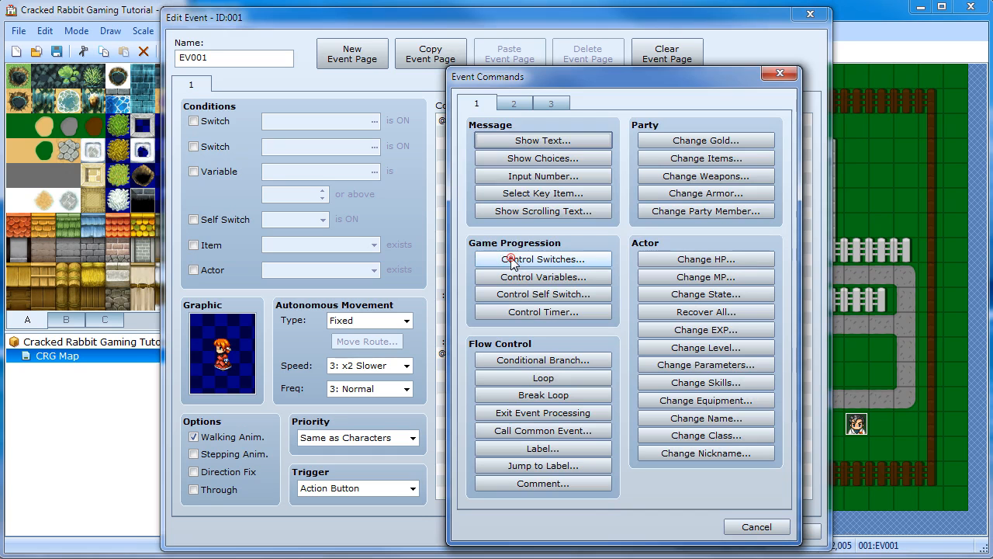
pyautogui.click(548, 147)
pyautogui.write('You let me die!')
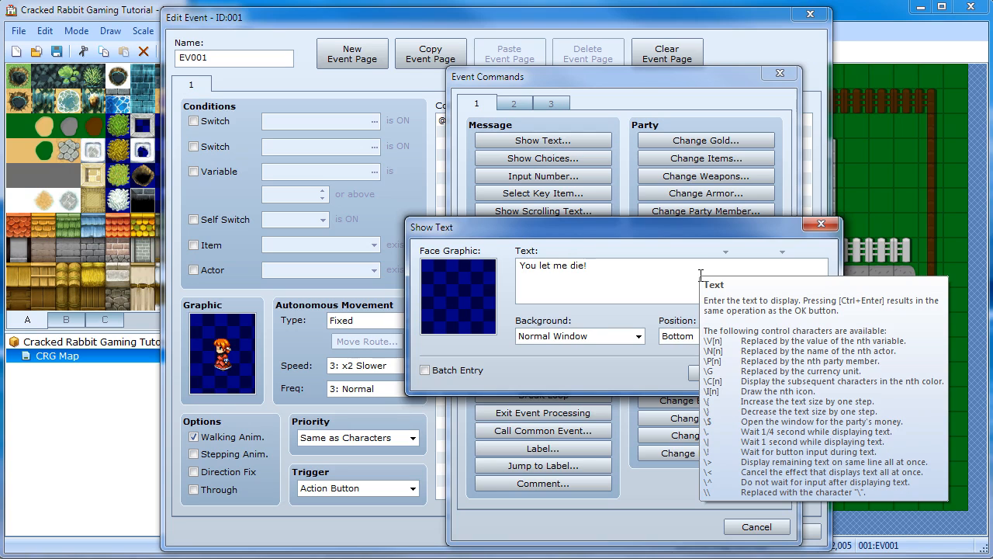
pyautogui.hotkey('ctrl', 'Return')
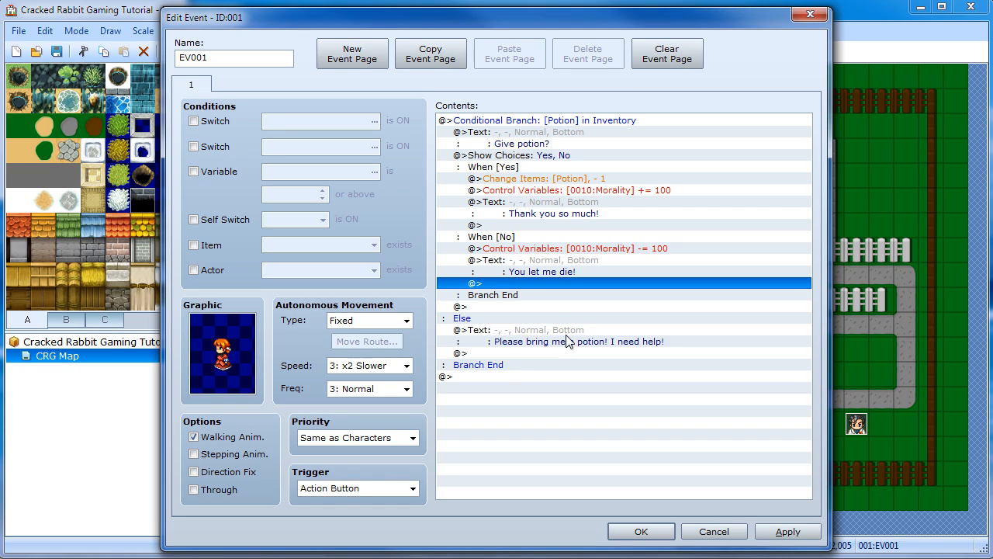
# Turn on Self Switch A at the end of the Yes branch
pyautogui.doubleClick(525, 225)
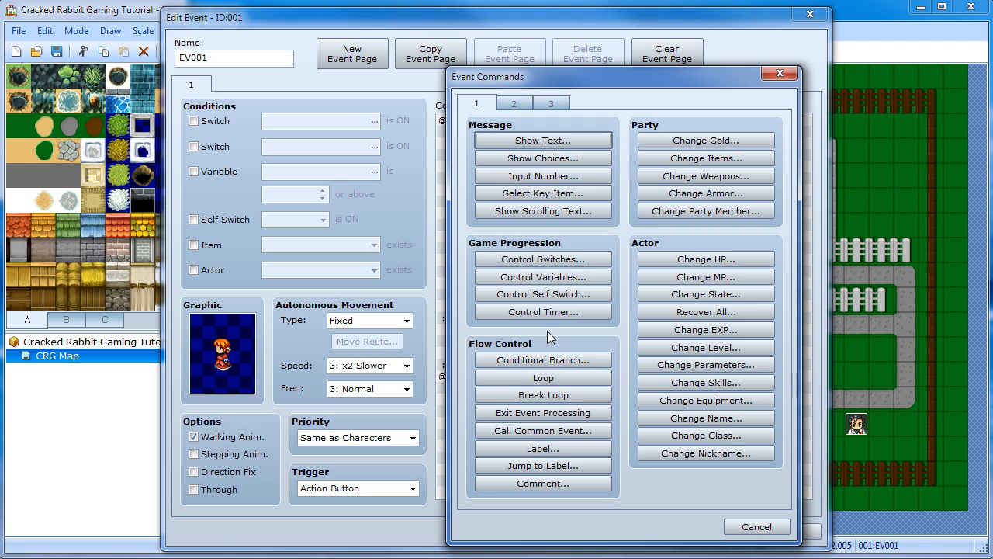
pyautogui.click(521, 295)
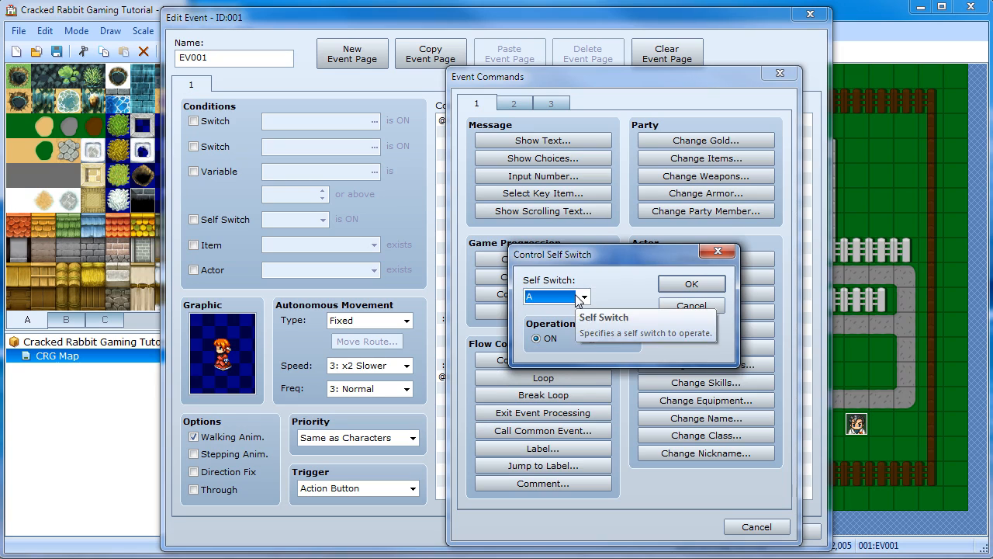
pyautogui.click(692, 283)
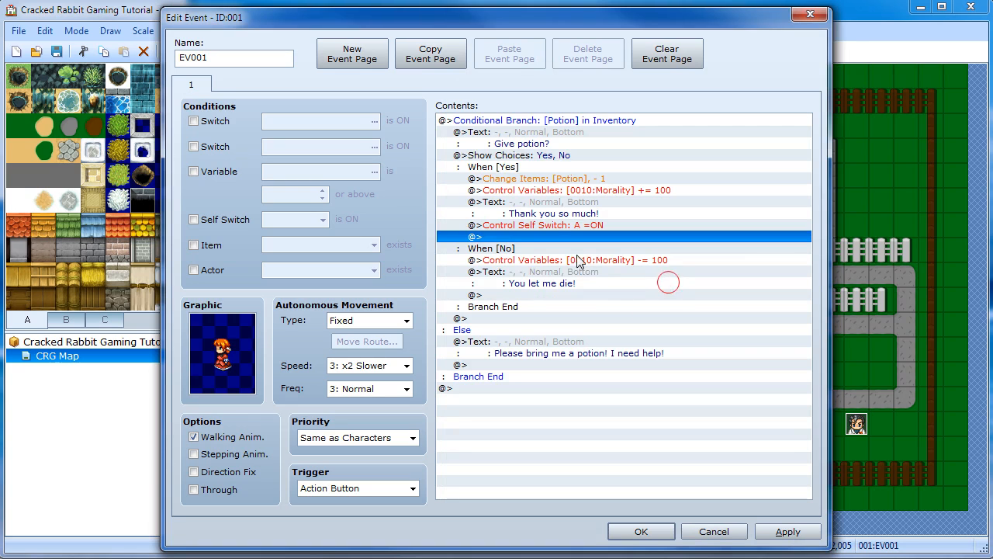
# Turn on Self Switch B at the end of the No branch
pyautogui.doubleClick(525, 294)
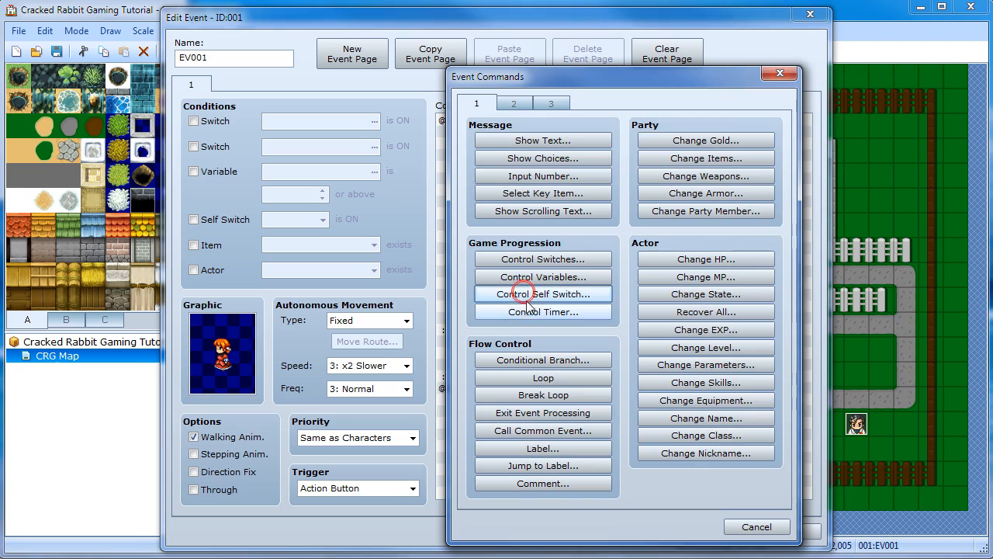
pyautogui.click(548, 294)
pyautogui.click(563, 298)
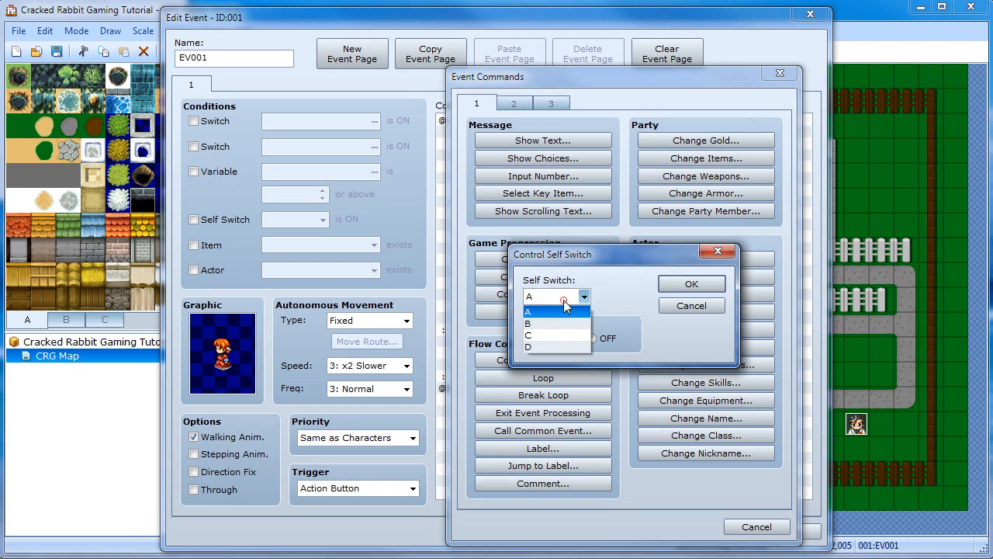
pyautogui.click(560, 324)
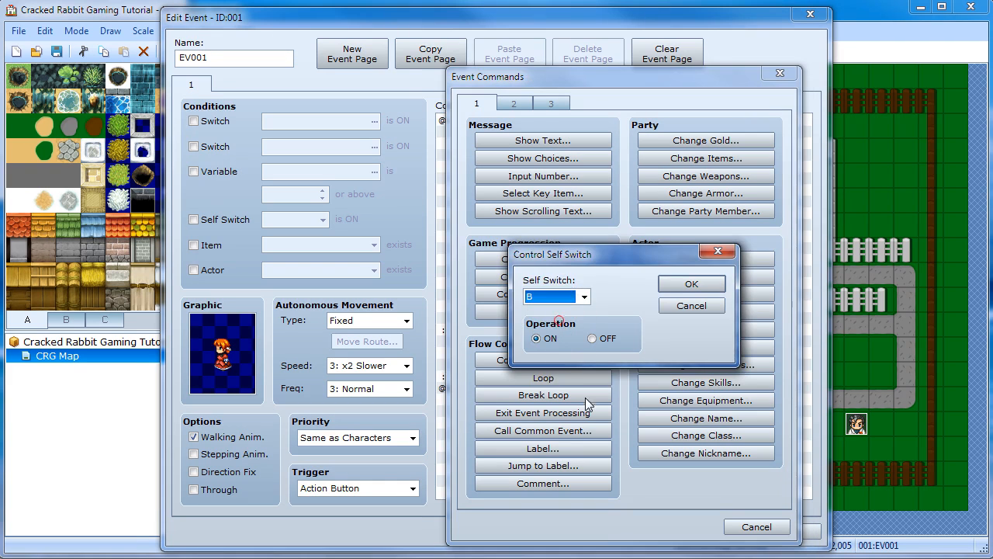
pyautogui.click(680, 284)
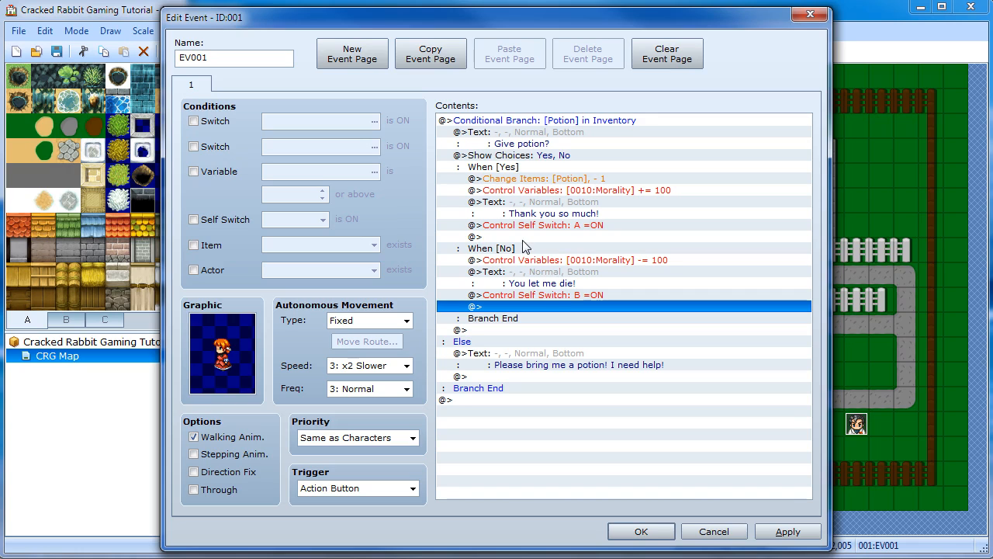
pyautogui.click(583, 298)
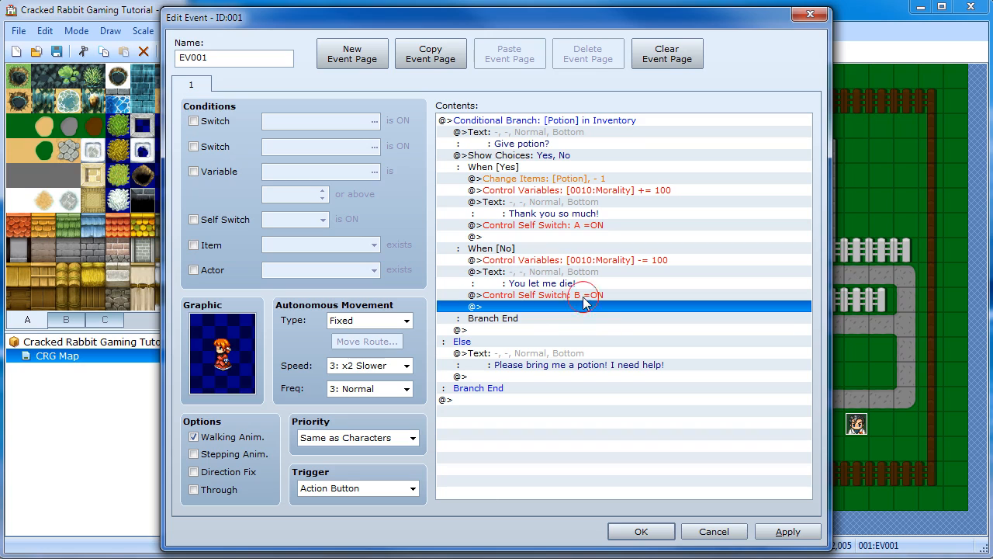
pyautogui.click(536, 223)
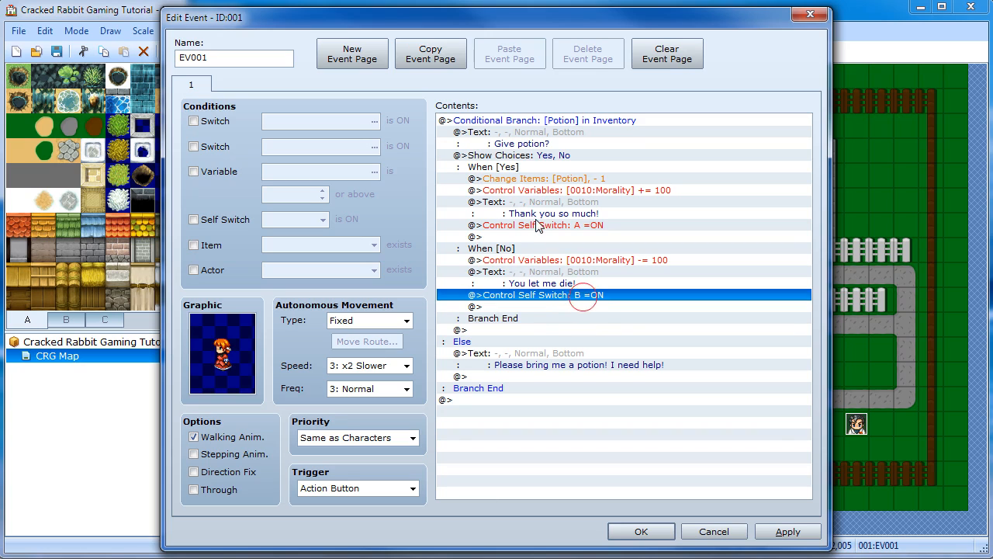
pyautogui.click(552, 297)
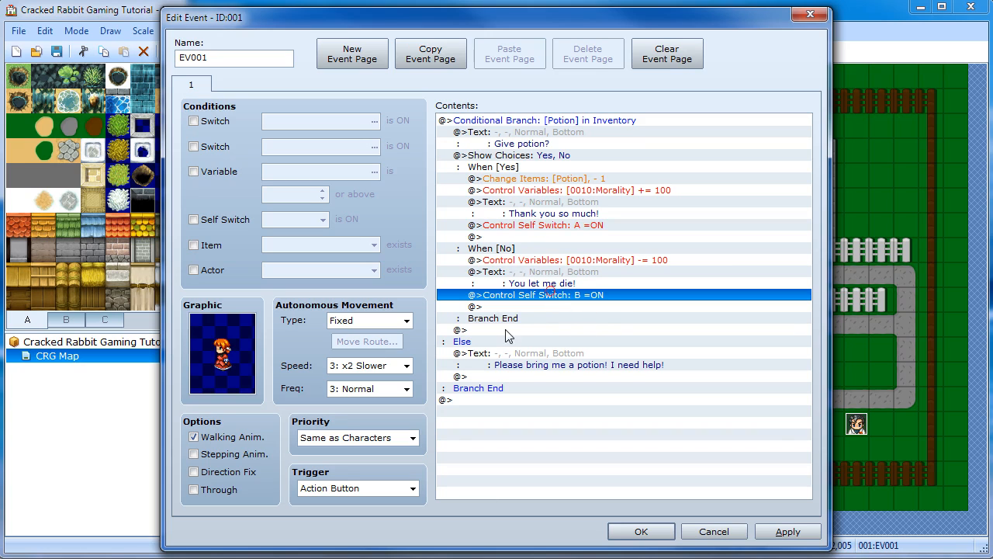
# Add two blank event pages, conditioning page 2 on Self Switch A and page 3 on Self Switch B
pyautogui.click(373, 62)
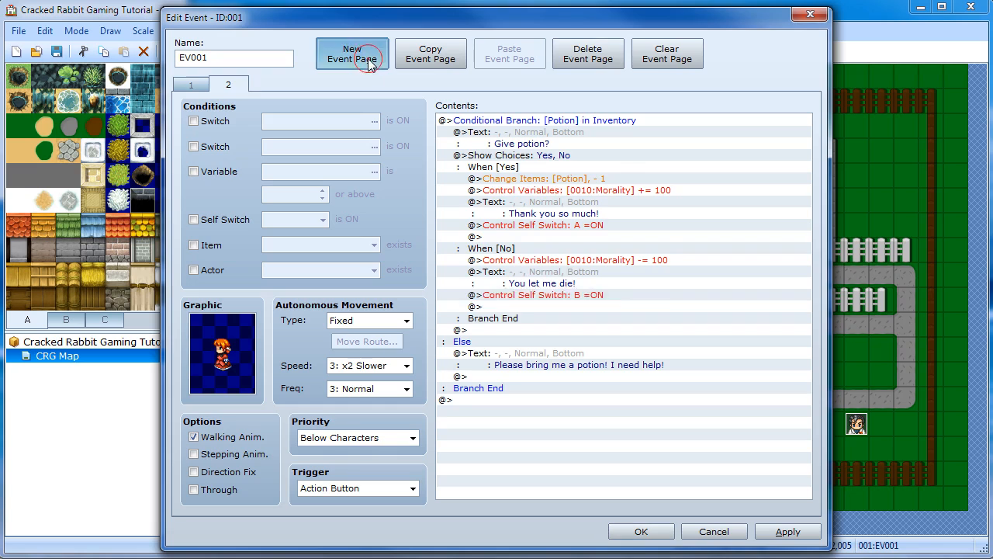
pyautogui.click(214, 220)
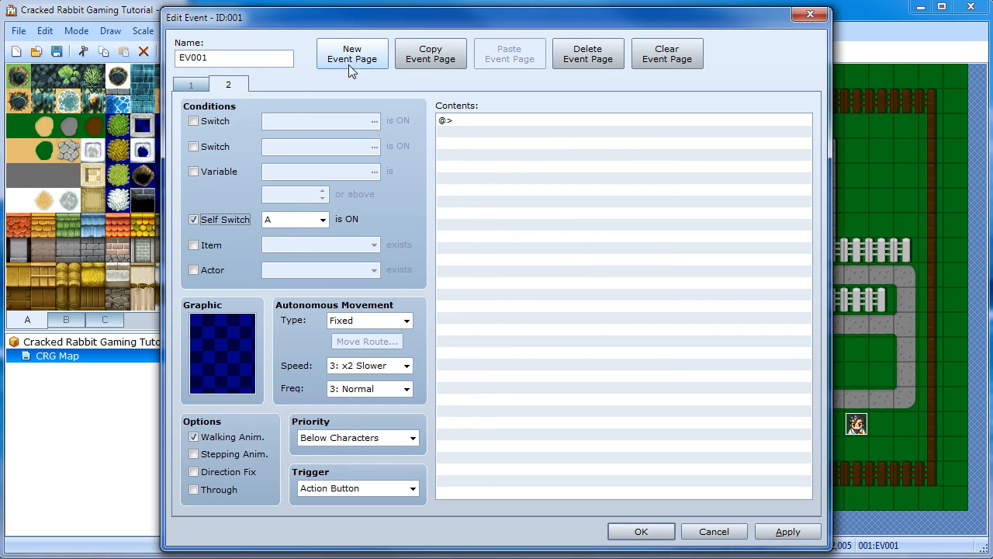
pyautogui.click(356, 62)
pyautogui.click(231, 220)
pyautogui.click(322, 220)
pyautogui.click(317, 243)
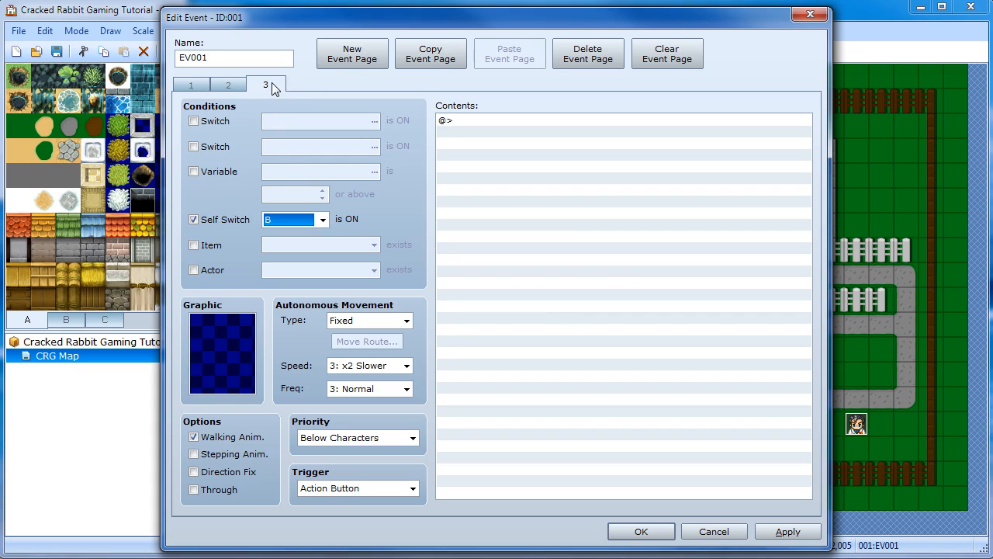
pyautogui.click(239, 80)
pyautogui.click(275, 80)
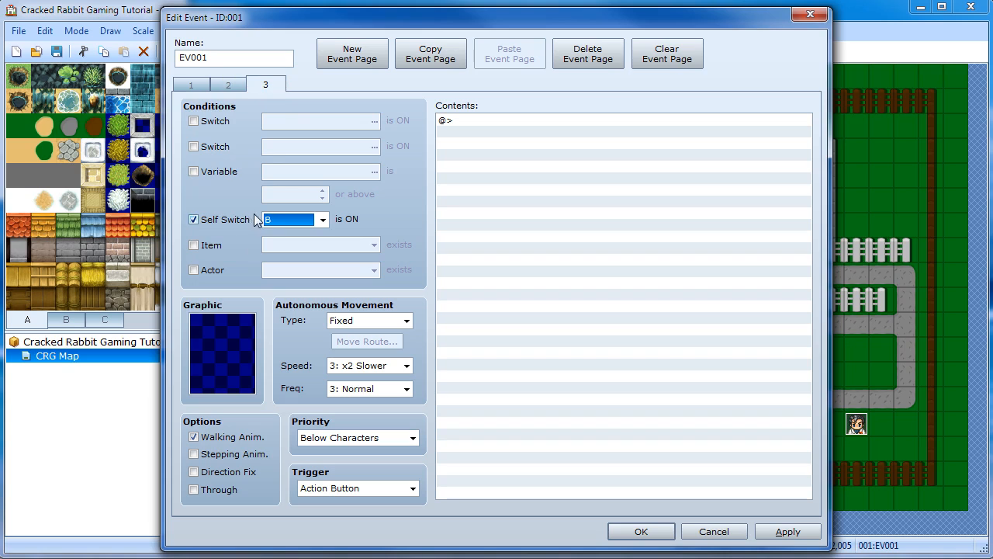
pyautogui.click(233, 83)
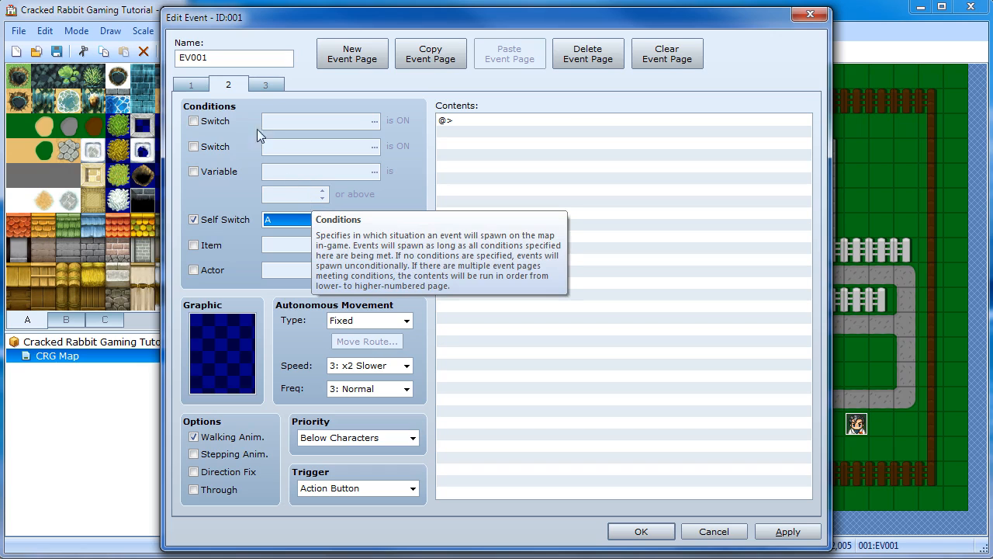
pyautogui.click(193, 85)
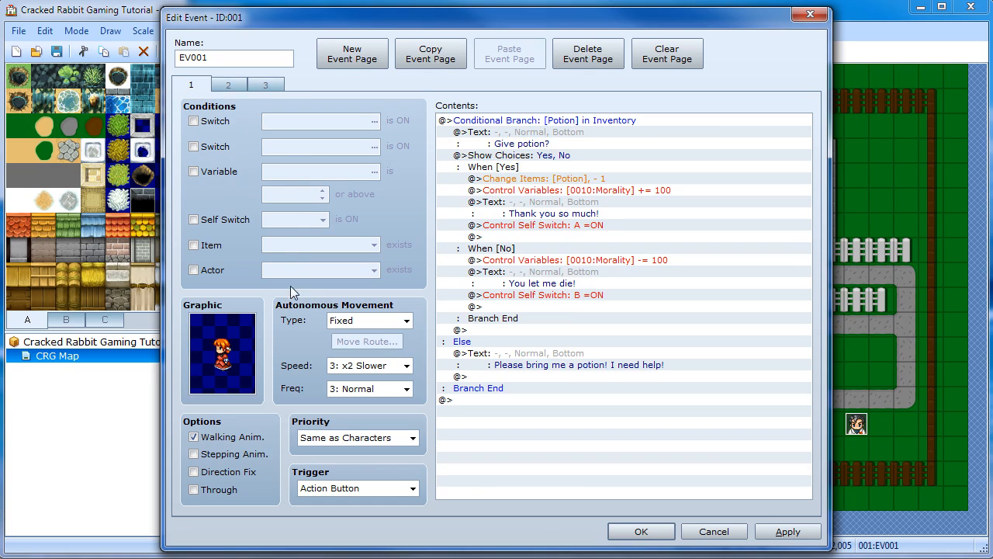
pyautogui.click(229, 87)
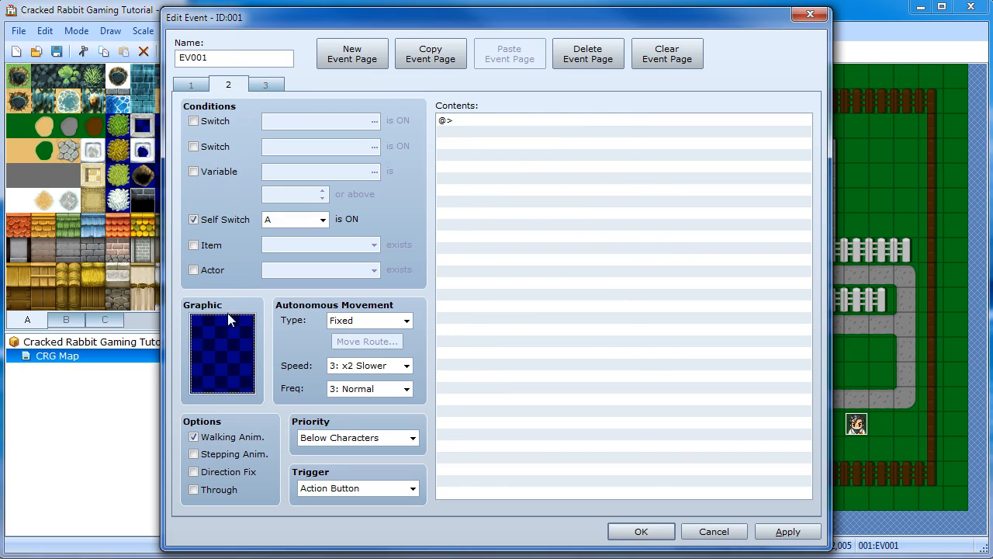
# Replace the two blank event pages with two copies of page 1
pyautogui.click(196, 86)
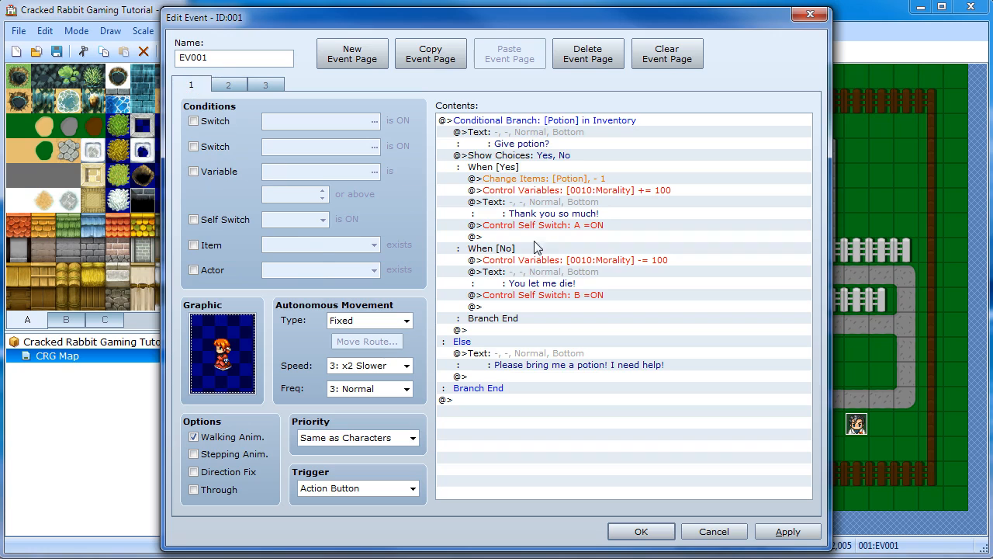
pyautogui.click(429, 59)
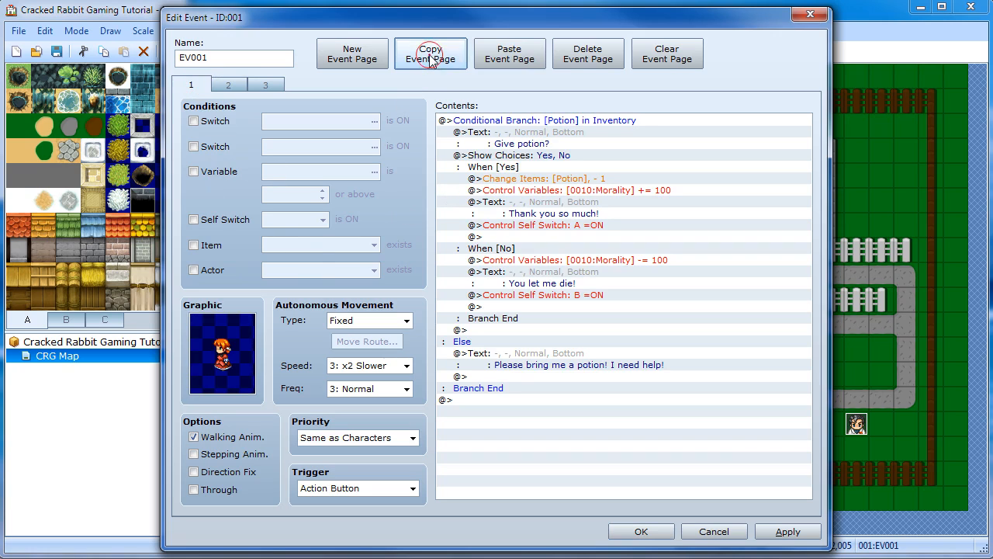
pyautogui.click(509, 59)
pyautogui.click(510, 59)
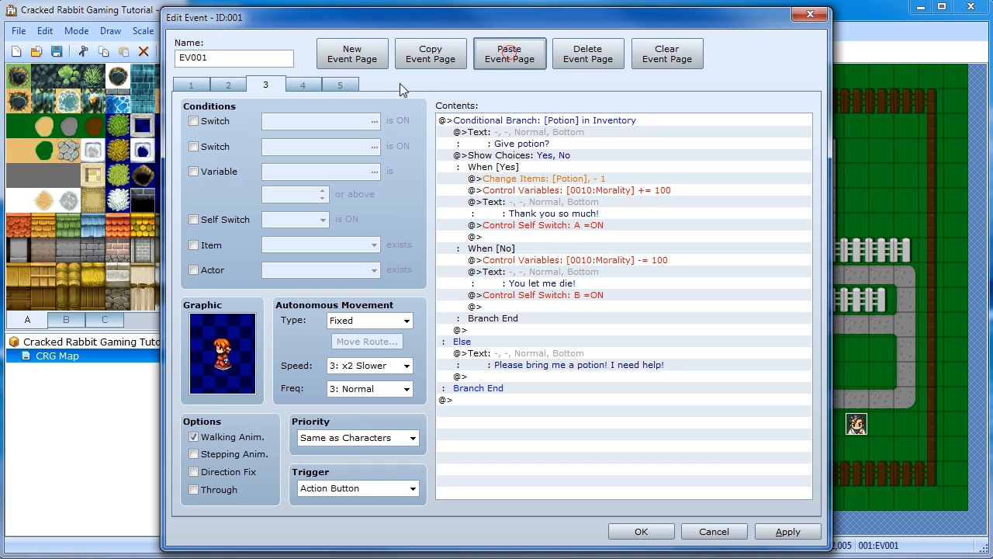
pyautogui.click(315, 87)
pyautogui.click(588, 59)
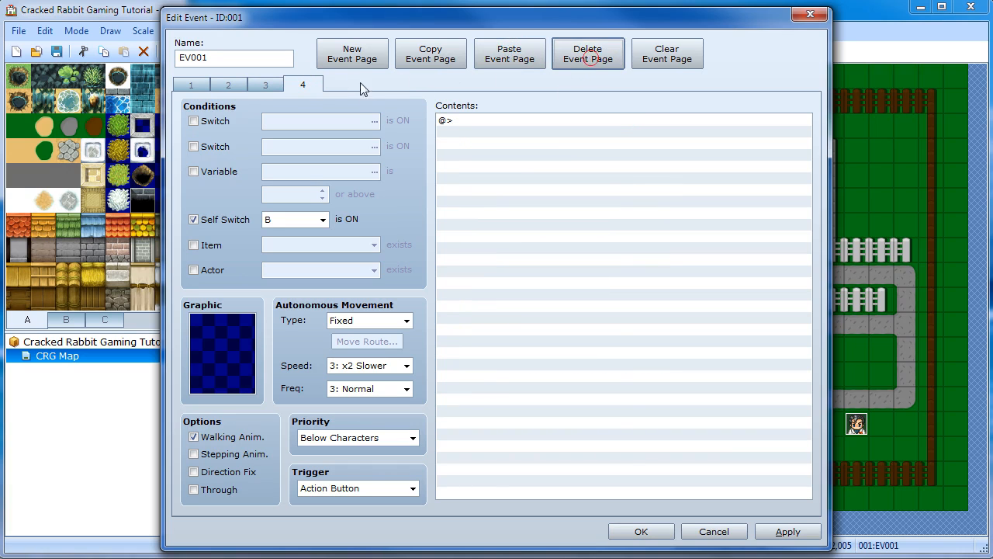
pyautogui.click(588, 59)
# Condition the copied page 2 on Self Switch A and the copied page 3 on Self Switch B
pyautogui.click(229, 84)
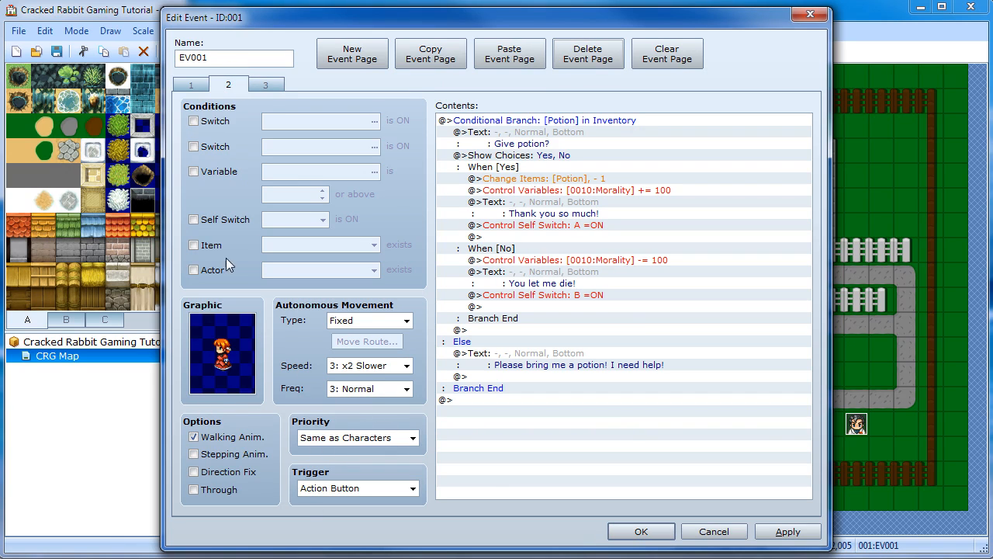
pyautogui.click(195, 220)
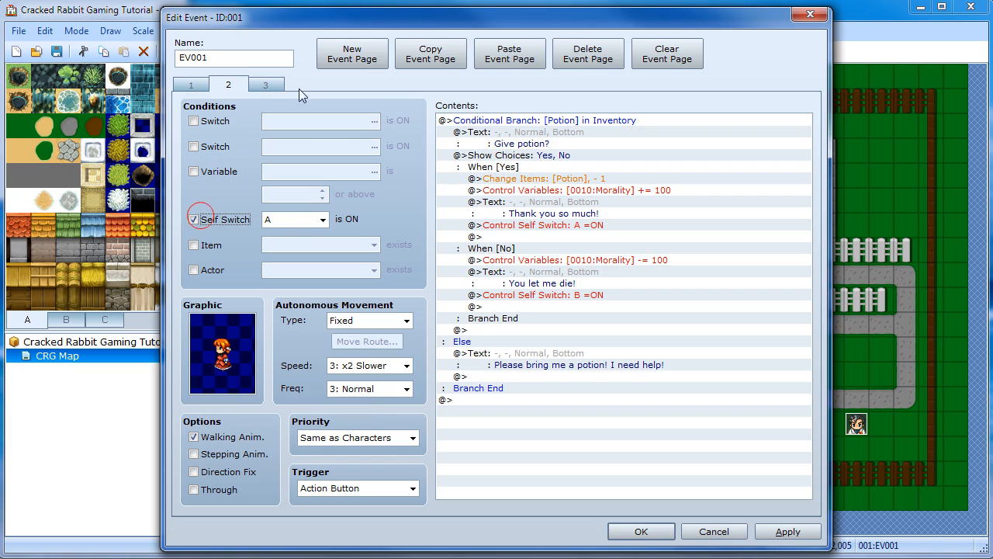
pyautogui.click(267, 85)
pyautogui.click(237, 220)
pyautogui.click(322, 219)
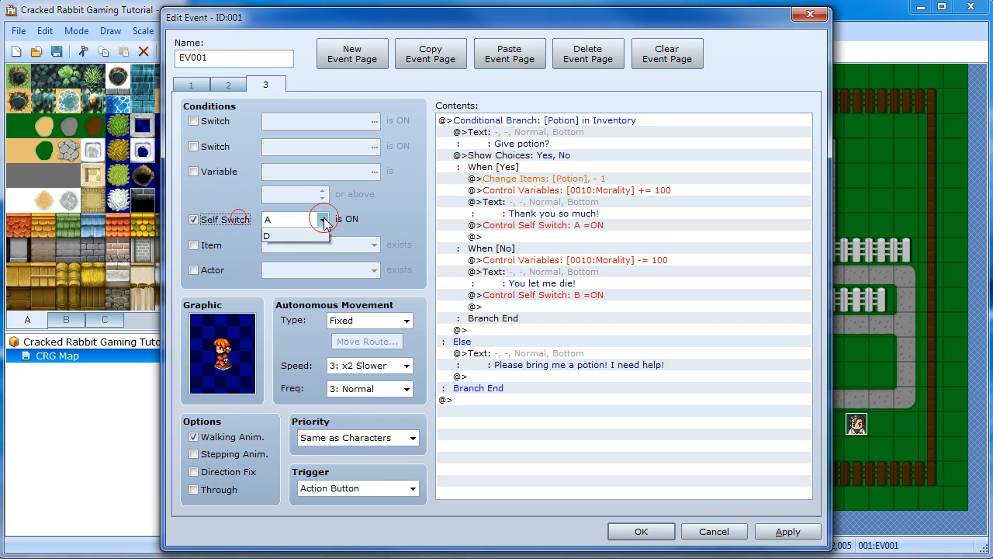
pyautogui.click(307, 248)
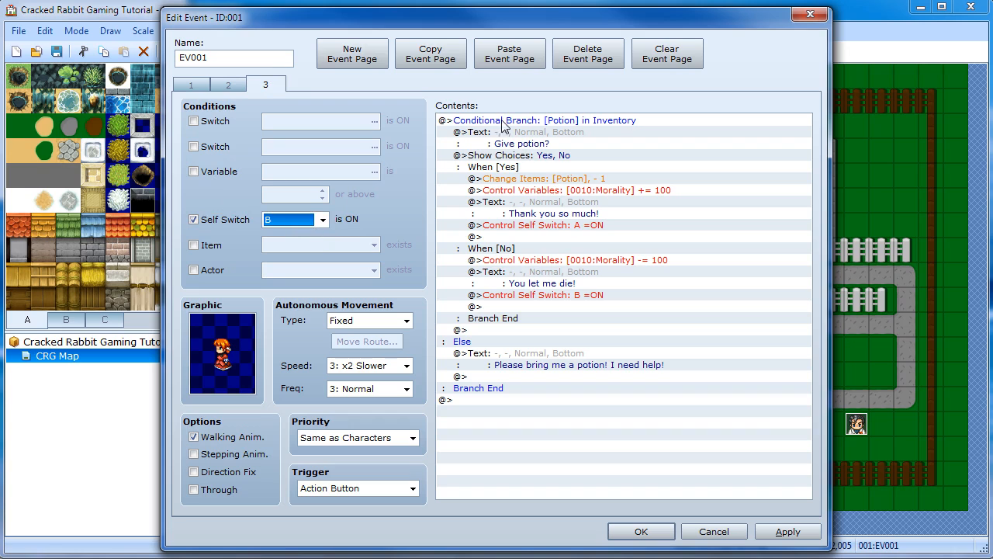
# Delete all copied event commands from pages 3 and 2, keeping those on page 1
pyautogui.click(475, 132)
pyautogui.click(480, 121)
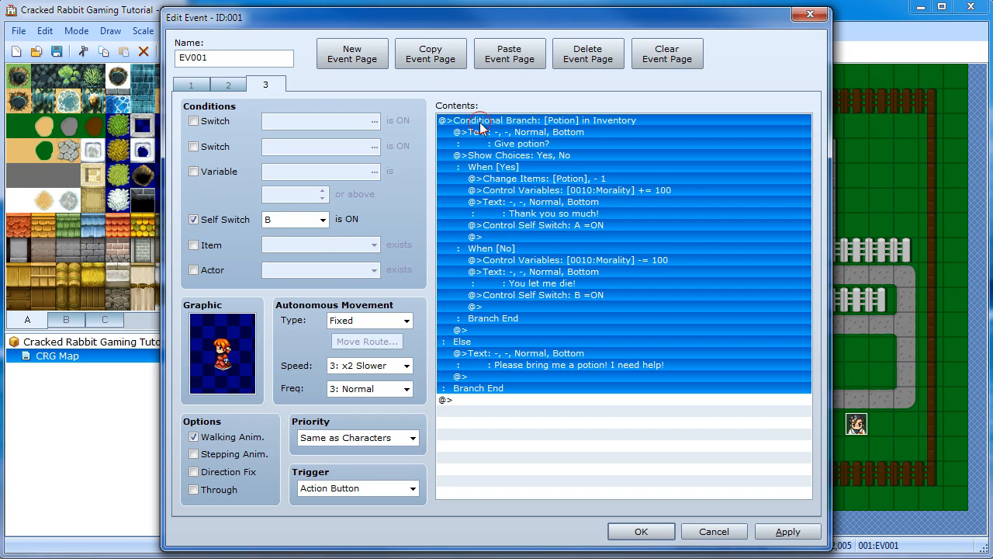
pyautogui.press('Delete')
pyautogui.click(191, 84)
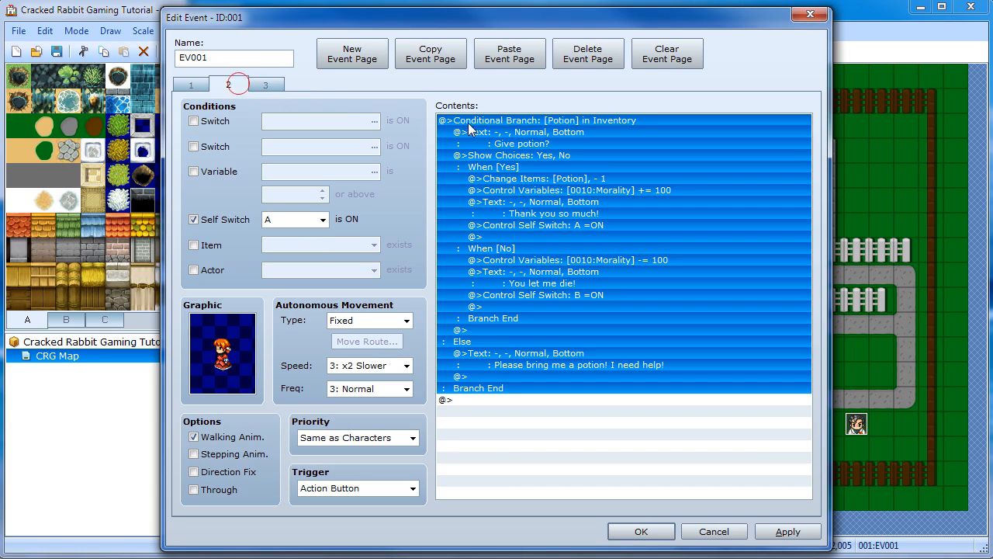
pyautogui.click(228, 84)
pyautogui.click(184, 85)
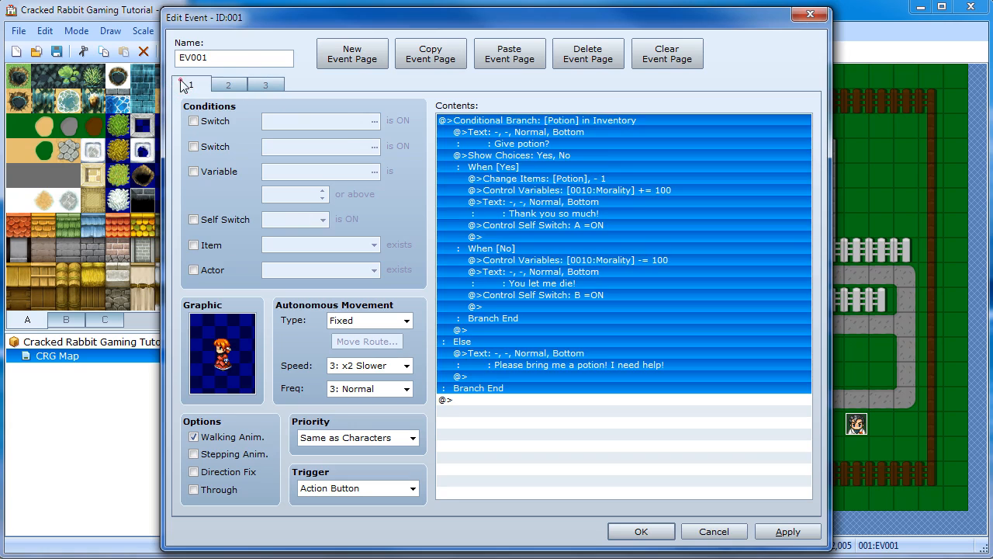
pyautogui.click(626, 189)
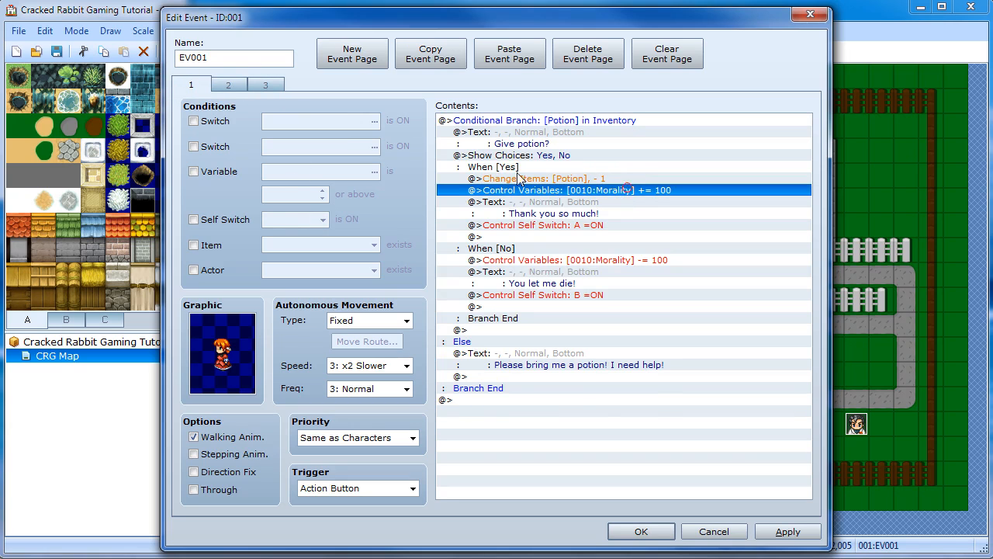
pyautogui.click(543, 225)
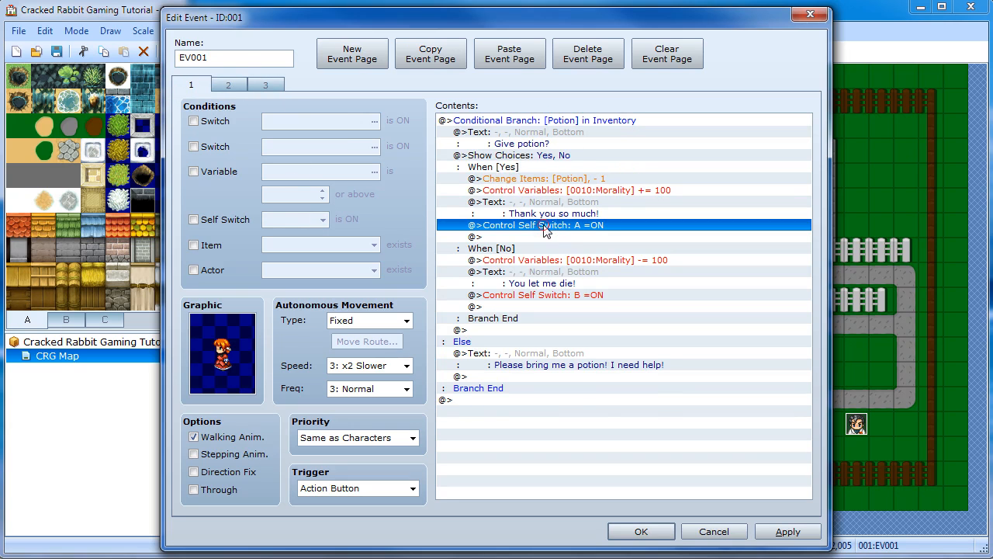
# Add a Show Text message to page 2 reading "I can't thank you enough for saving me!"
pyautogui.click(236, 86)
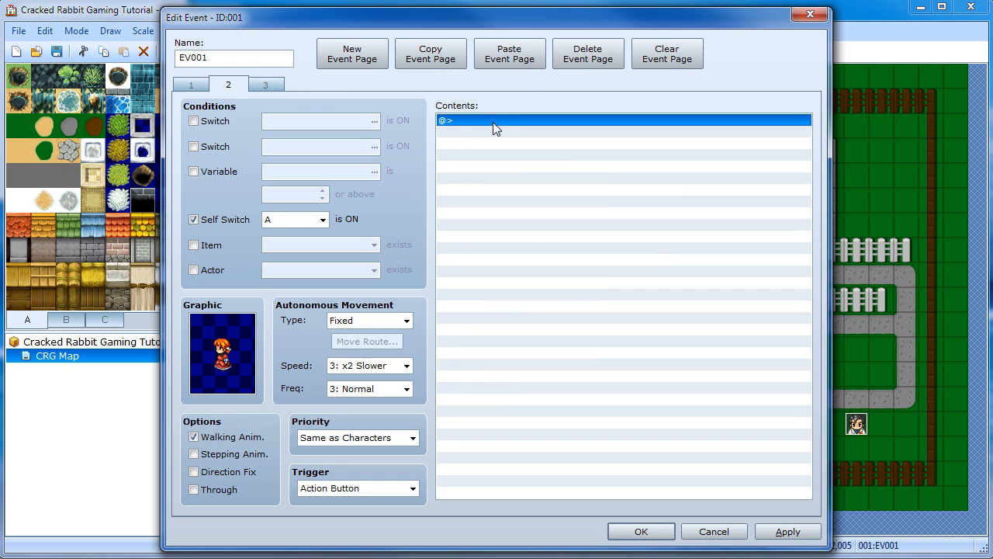
pyautogui.doubleClick(457, 124)
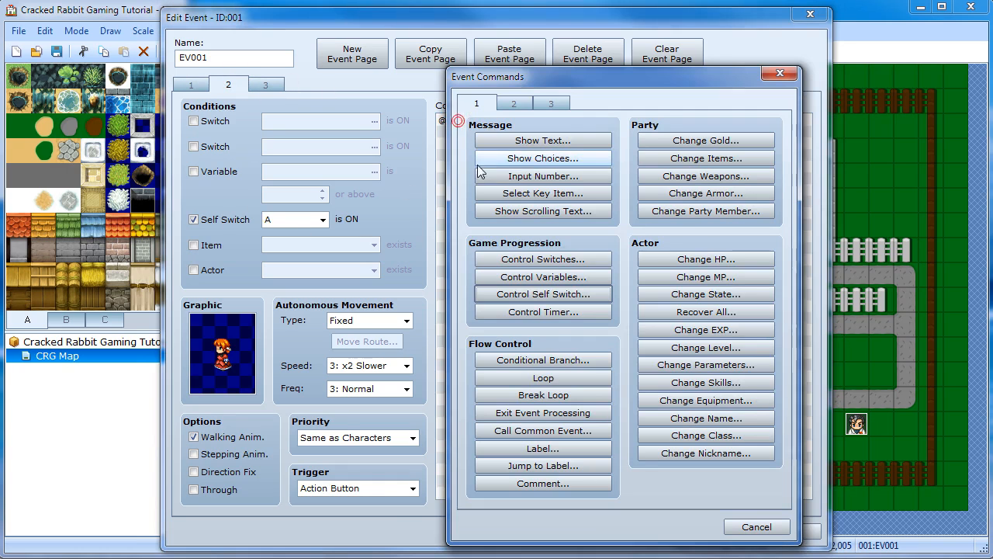
pyautogui.click(535, 140)
pyautogui.write('I')
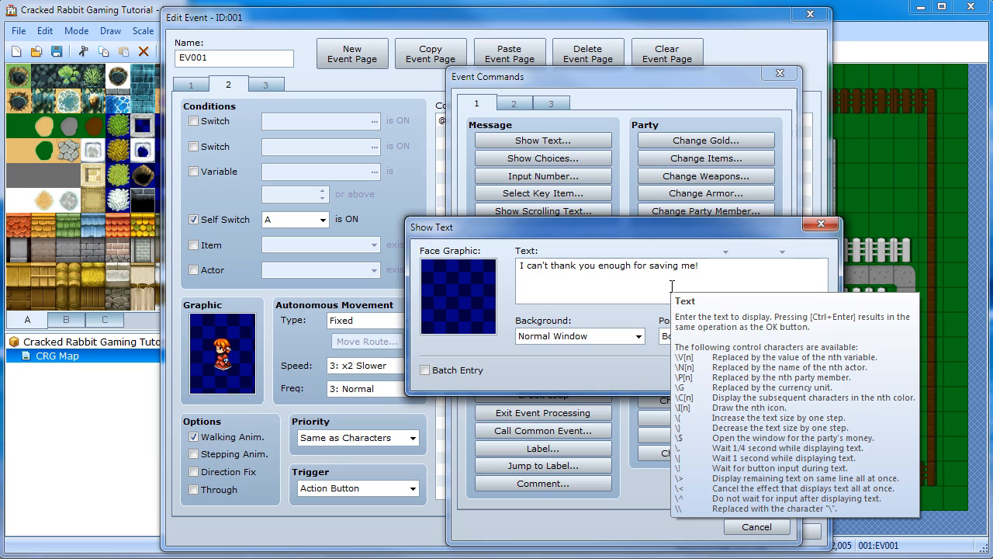
pyautogui.hotkey('ctrl', 'Return')
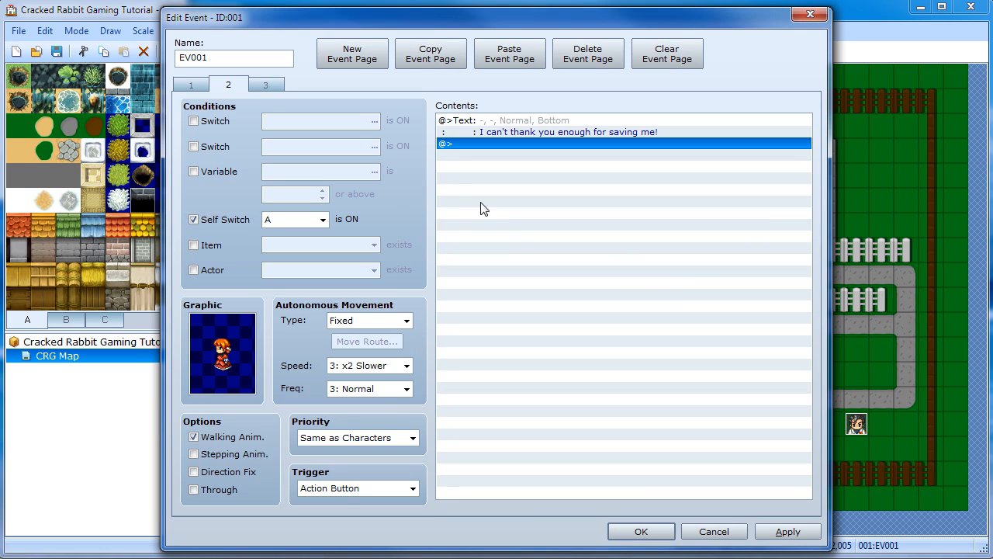
# Add a Show Text message "She's dead." to page 3 with Dim Background and Middle position, previewing it before confirming
pyautogui.click(267, 90)
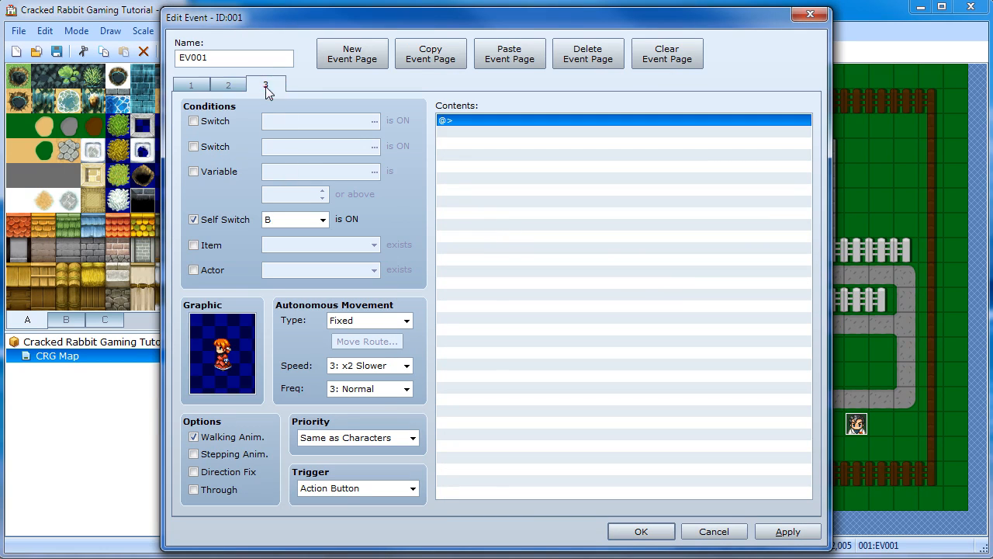
pyautogui.doubleClick(487, 122)
pyautogui.click(541, 138)
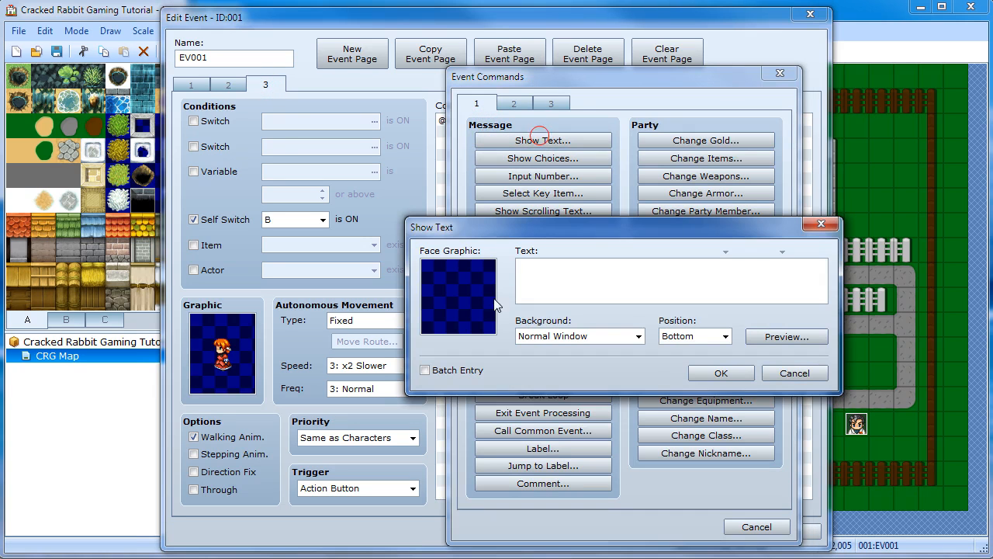
pyautogui.click(634, 337)
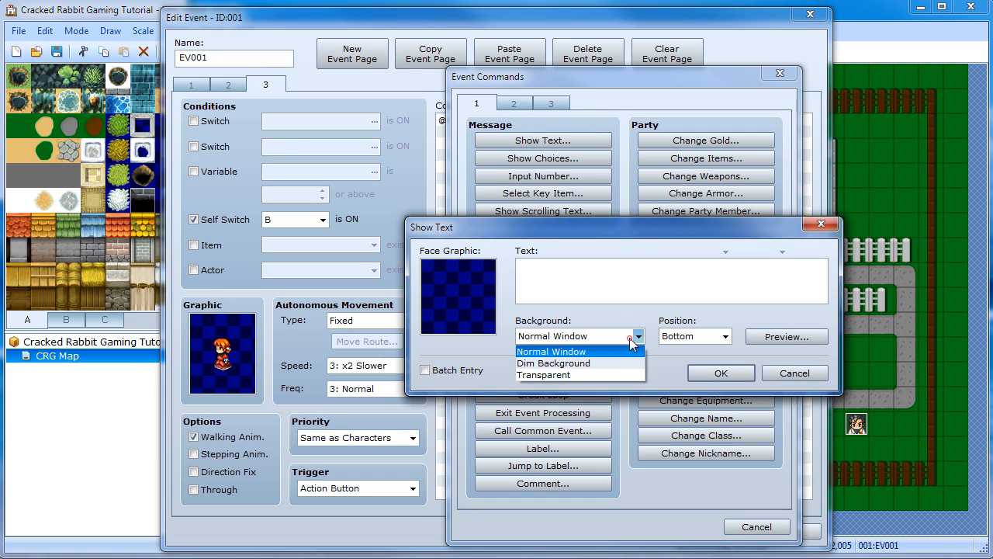
pyautogui.click(560, 365)
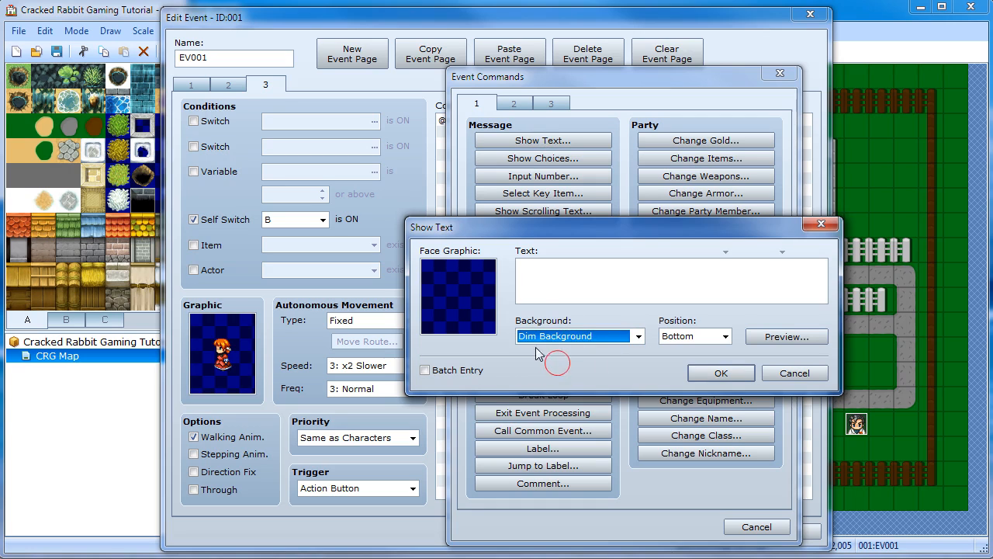
pyautogui.click(706, 336)
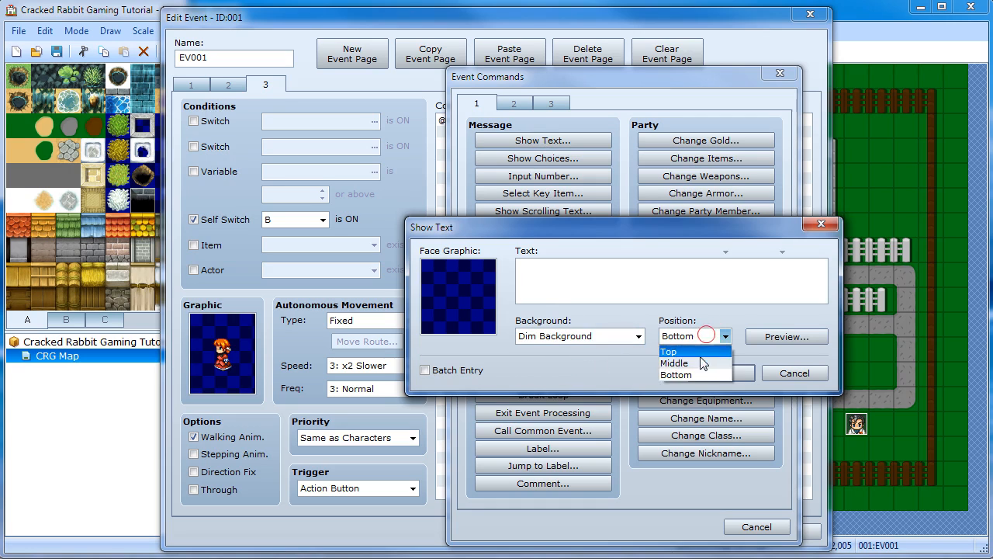
pyautogui.click(700, 362)
pyautogui.click(578, 281)
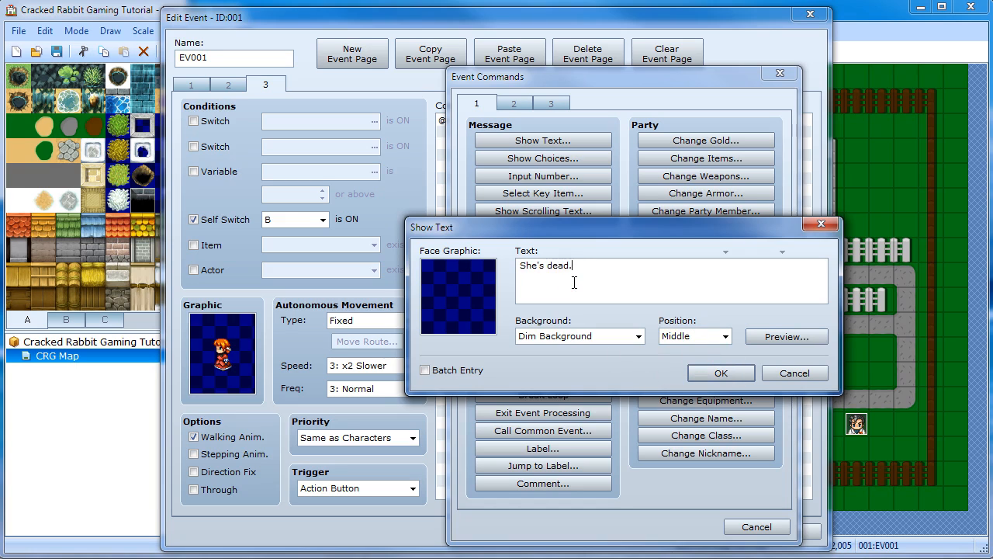
pyautogui.click(813, 337)
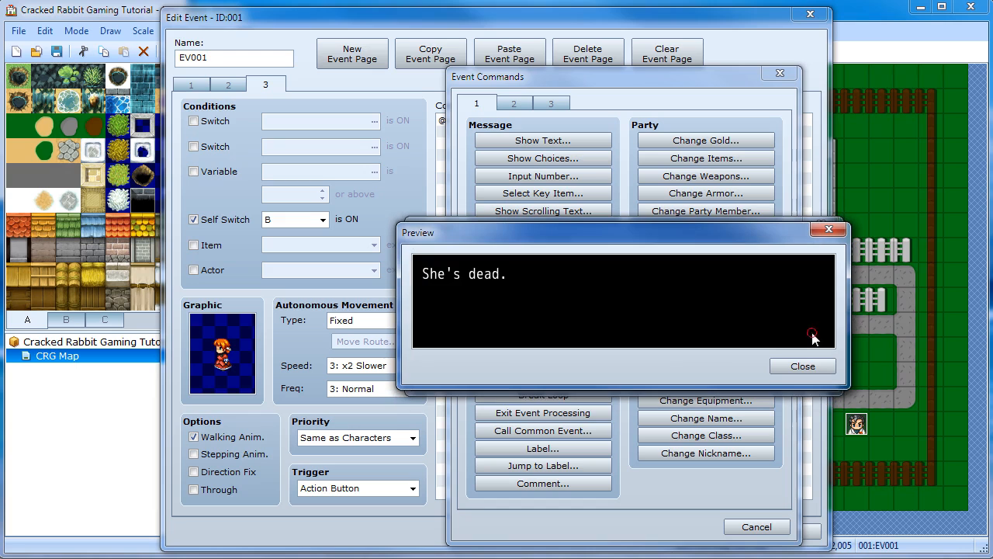
pyautogui.click(777, 365)
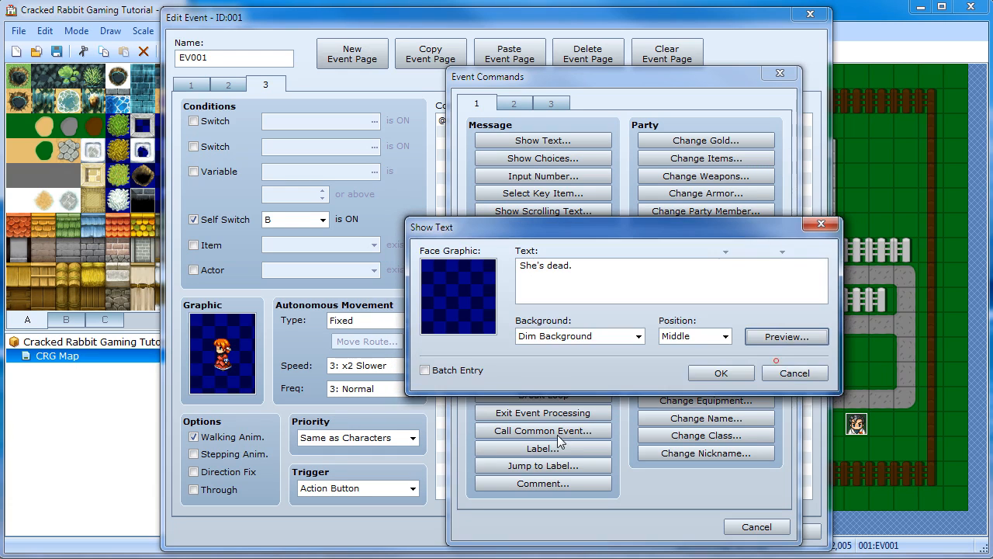
pyautogui.click(738, 374)
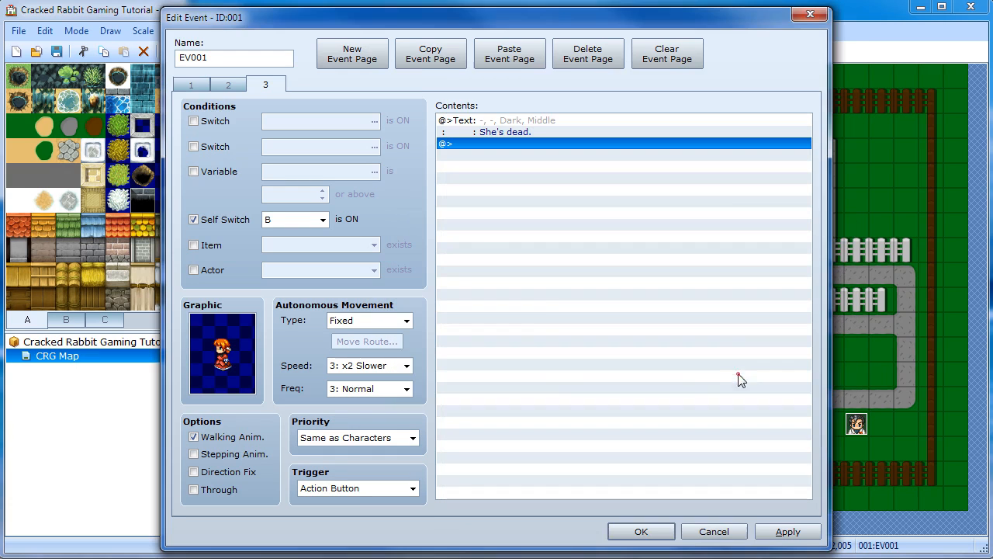
# Set page 3's graphic to the snowy gravestone tile from Tileset-B and save the event
pyautogui.doubleClick(228, 354)
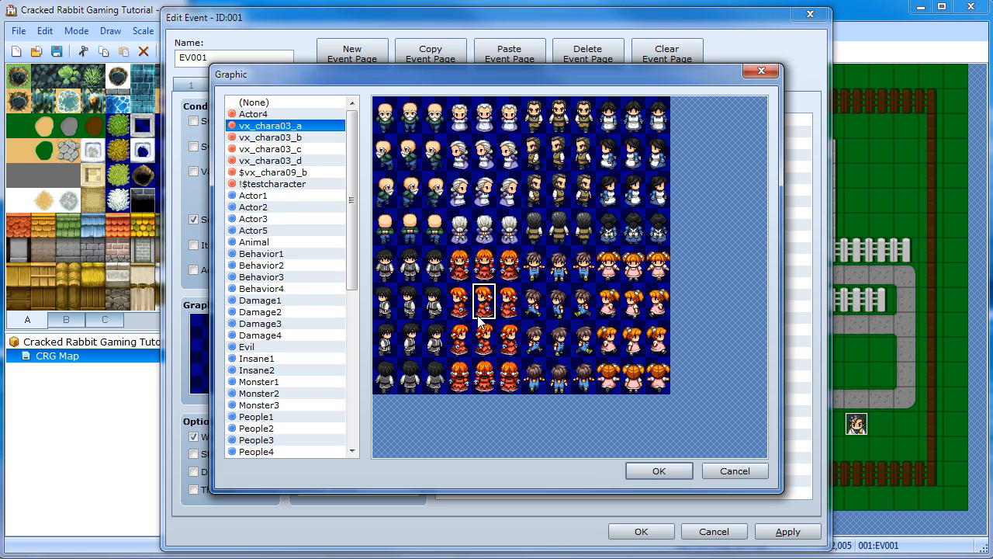
pyautogui.click(488, 380)
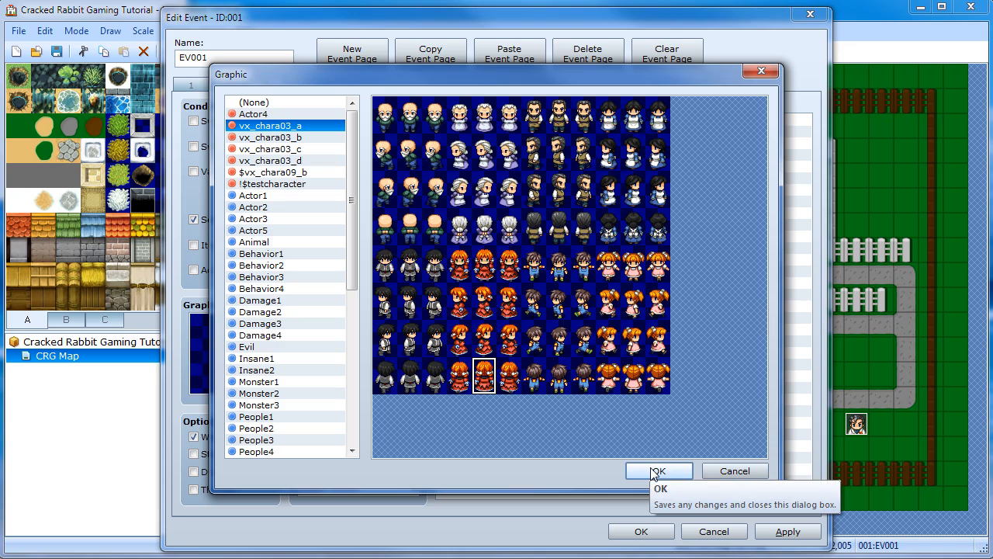
pyautogui.moveTo(351, 235); pyautogui.dragTo(358, 420)
pyautogui.click(270, 437)
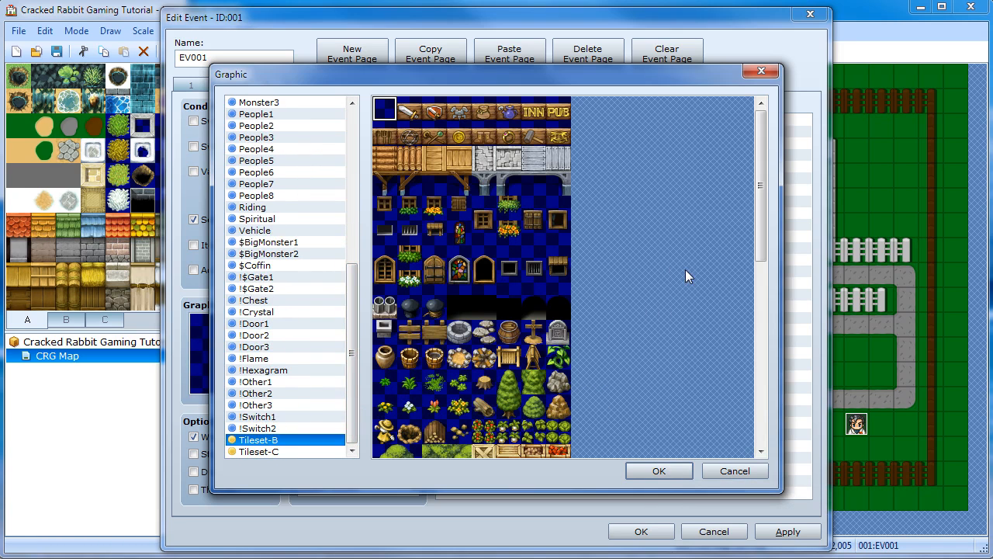
pyautogui.moveTo(757, 188); pyautogui.dragTo(763, 371)
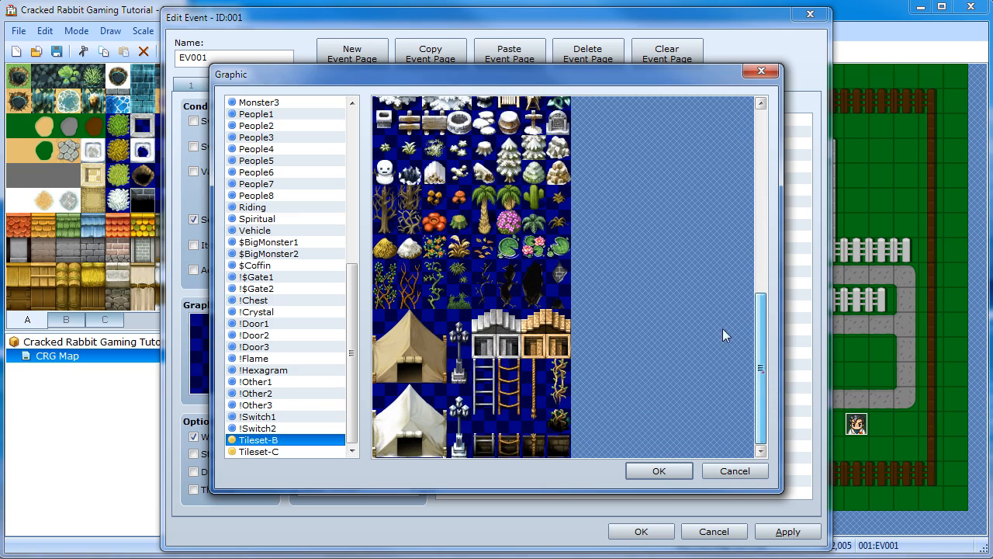
pyautogui.click(558, 124)
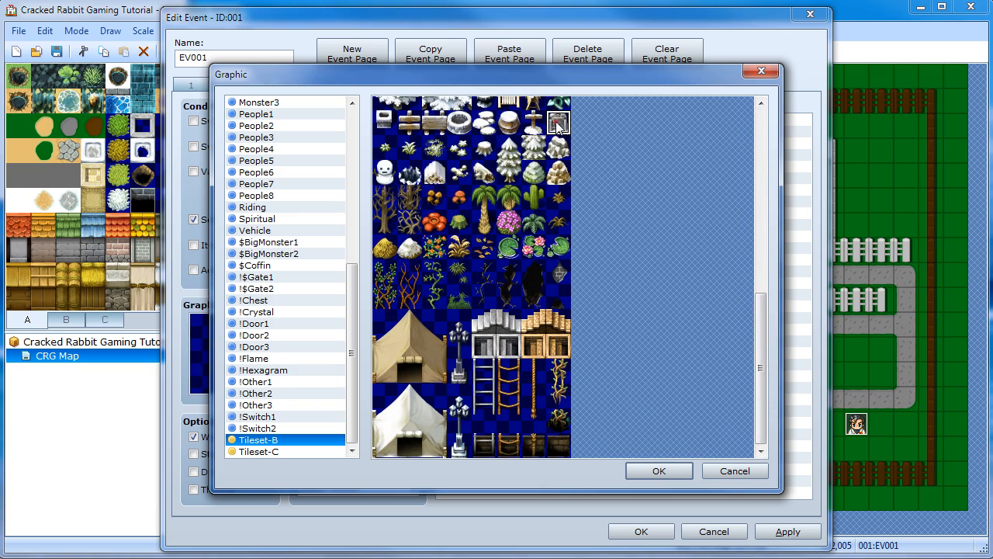
pyautogui.click(657, 471)
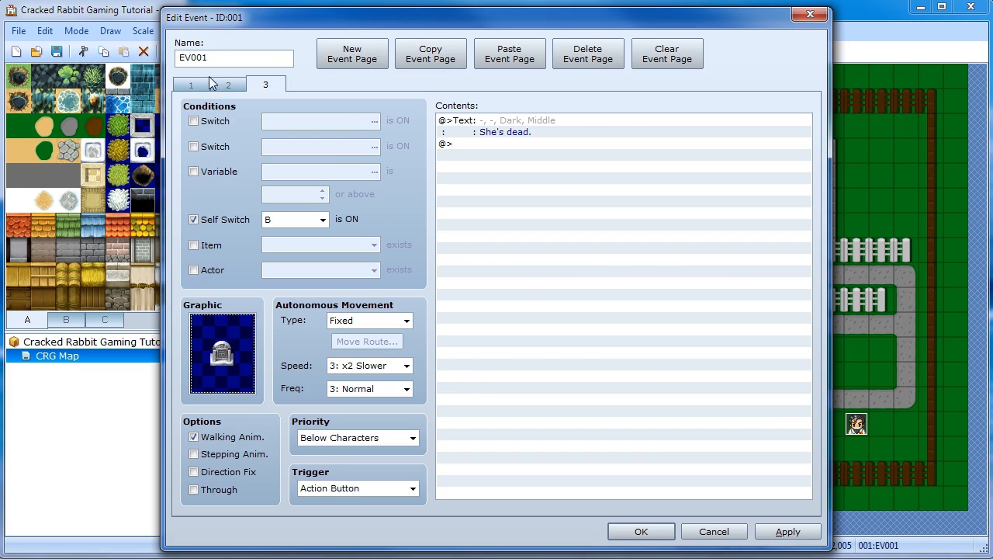
pyautogui.click(188, 88)
pyautogui.click(641, 532)
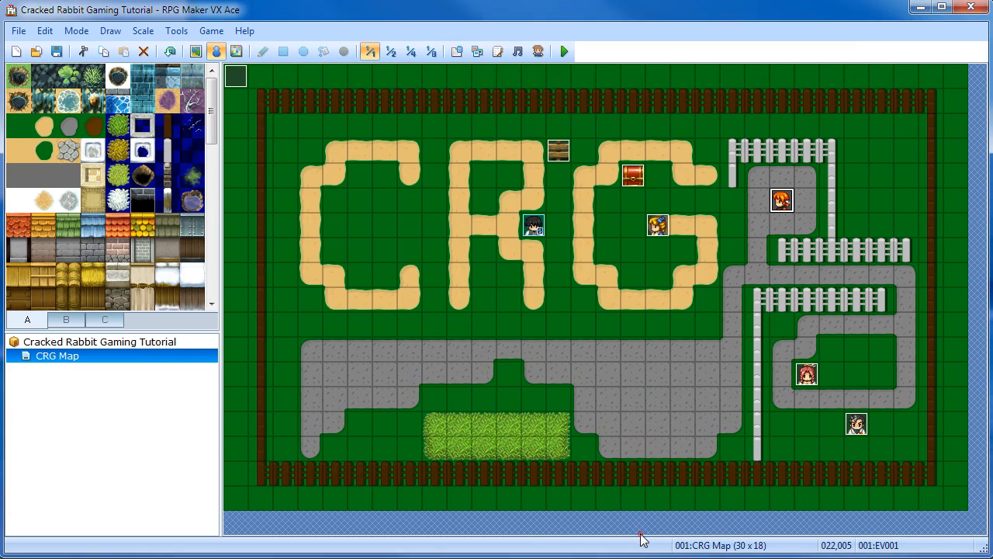
# Start a playtest with a new game and collect the items from the treasure chest
pyautogui.click(564, 52)
pyautogui.press('Return')
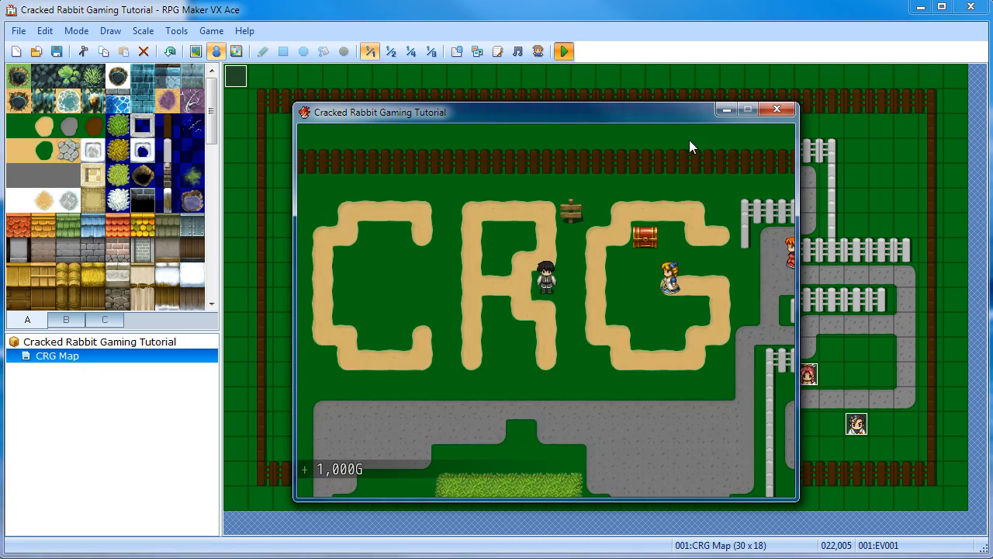
pyautogui.press('Right')
pyautogui.press('Up')
pyautogui.press('space')
# Talk to the red-haired character and answer Yes to giving her the potion
pyautogui.hotkey('shift', 'Right')
pyautogui.press('Right')
pyautogui.press('space')
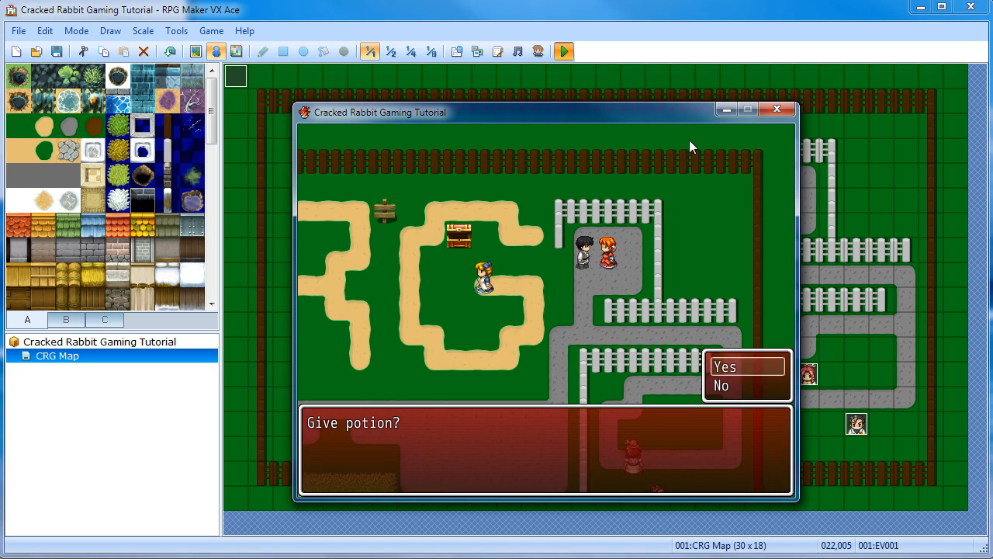
pyautogui.press('space')
pyautogui.press('space')
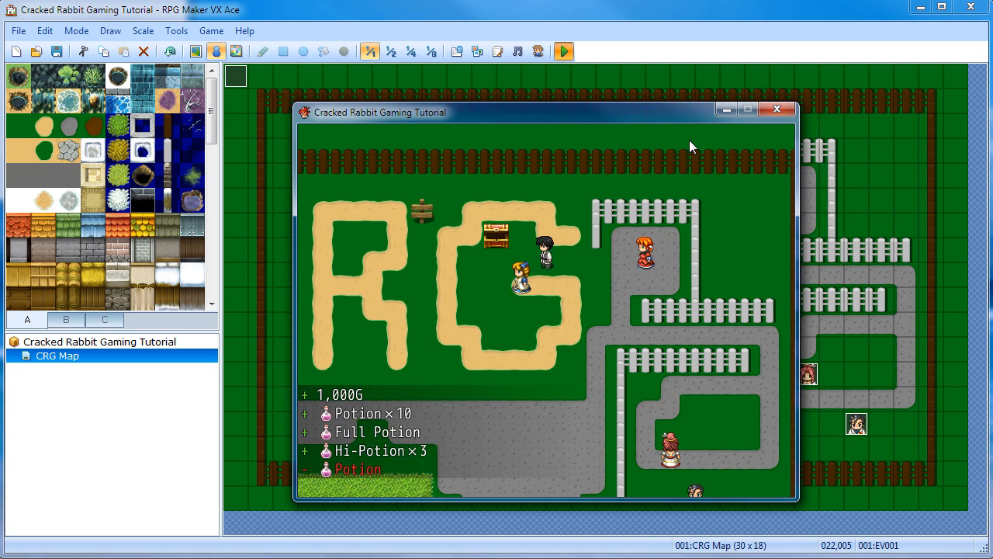
# Check the morality level on the signpost and close the playtest
pyautogui.press('space')
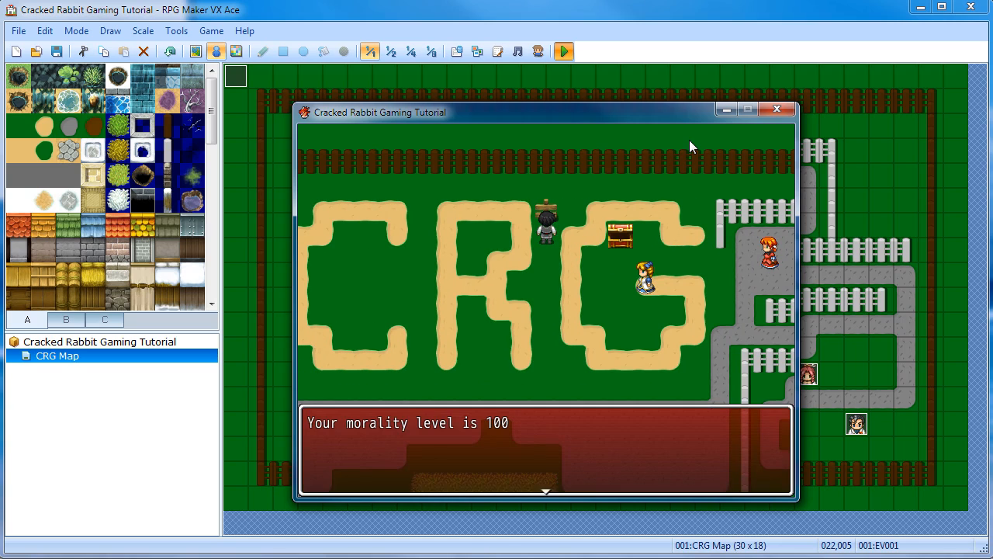
pyautogui.press('space')
pyautogui.press('space')
pyautogui.press('Down')
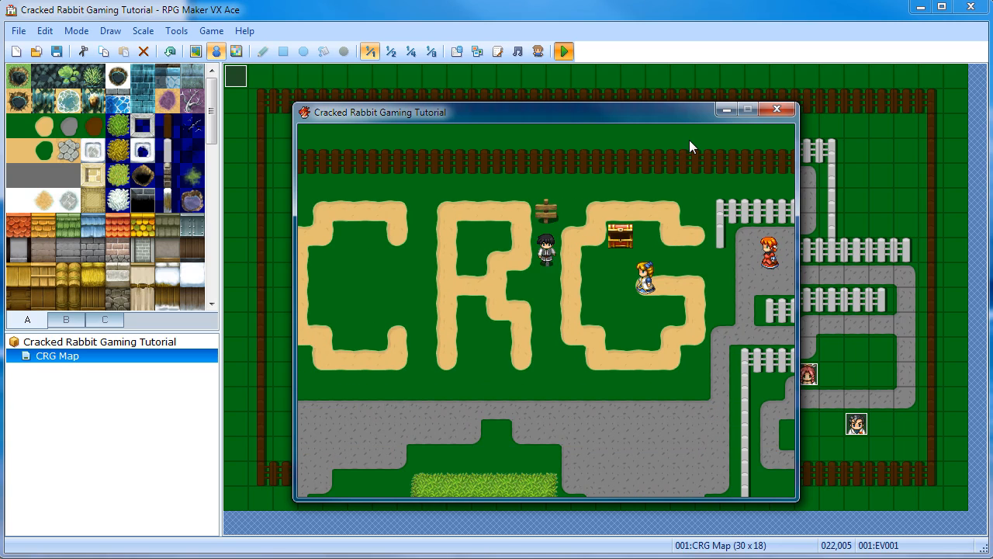
pyautogui.click(770, 111)
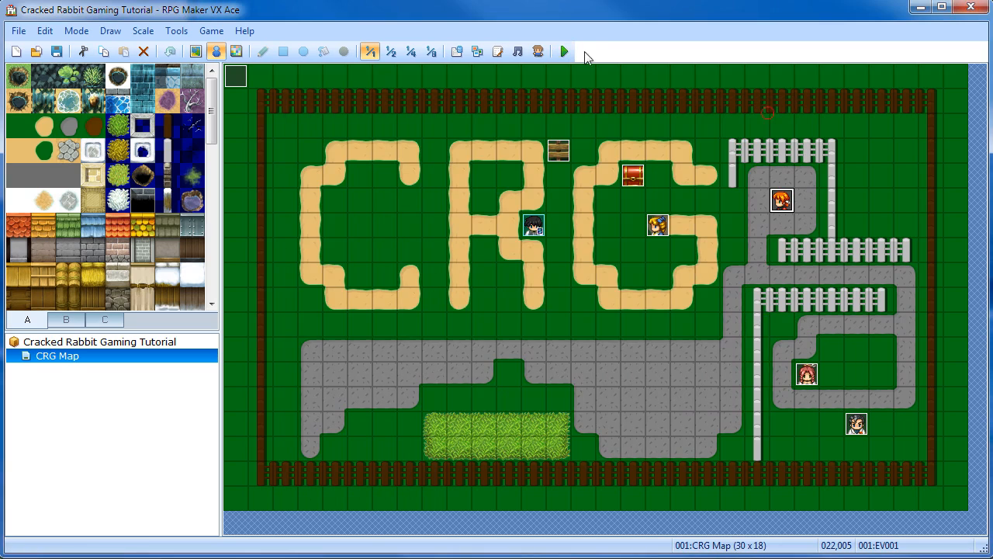
# Run a second playtest with a new game and loot the treasure chest for potions
pyautogui.click(566, 51)
pyautogui.press('space')
pyautogui.hotkey('shift', 'Right')
pyautogui.hotkey('shift', 'Up')
pyautogui.press('space')
# Answer No to giving the red-haired character a potion, check the event's reaction, and end the playtest
pyautogui.hotkey('shift', 'Right')
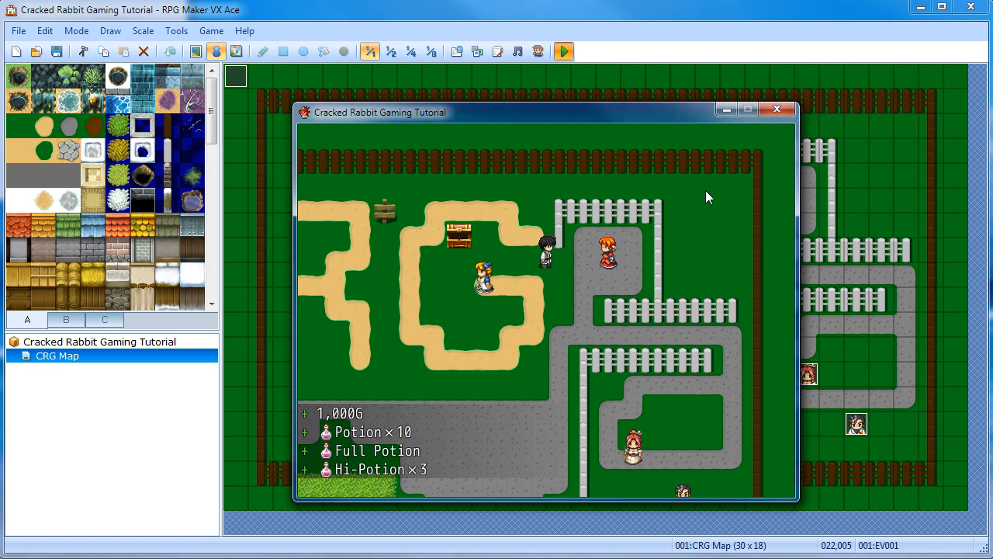
pyautogui.press('space')
pyautogui.press('Down')
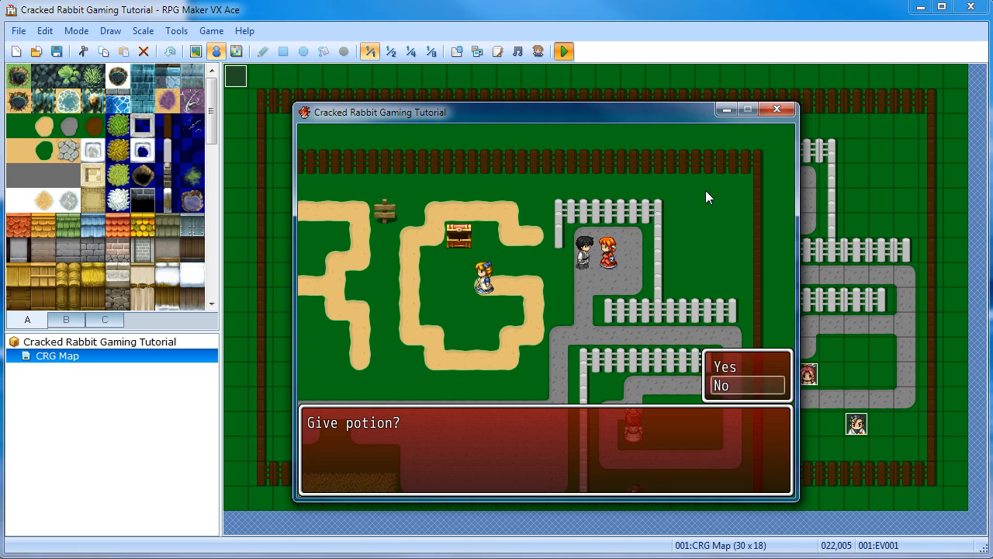
pyautogui.press('space')
pyautogui.press('space')
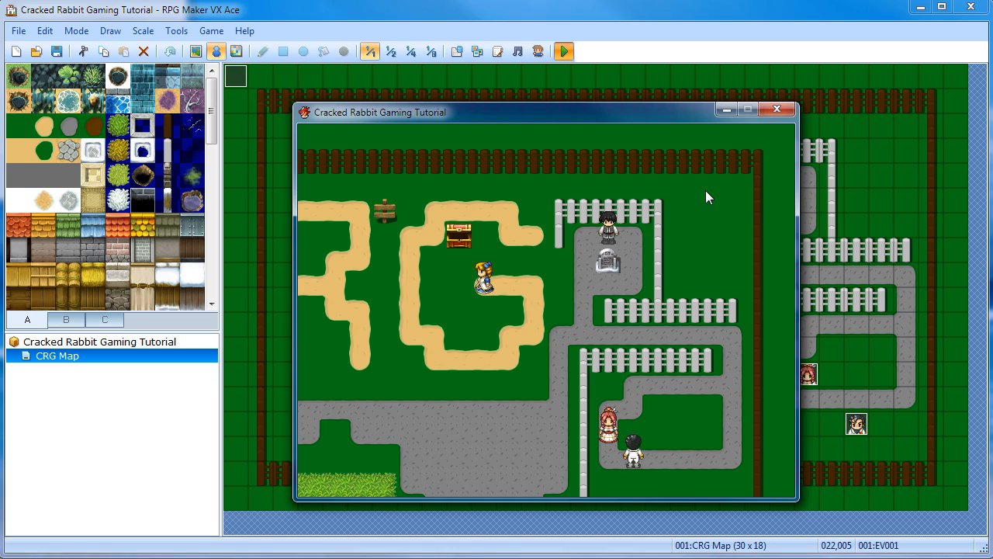
pyautogui.click(776, 110)
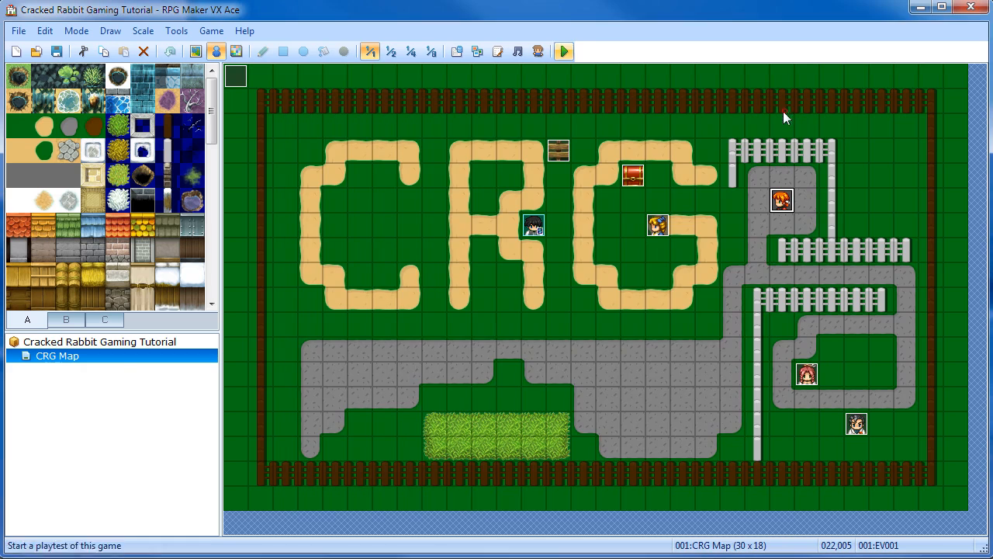
# On the red-haired event's third page, set priority to Same as Characters, disable Walking Anim., enable Direction Fix, and accept the changes
pyautogui.doubleClick(781, 202)
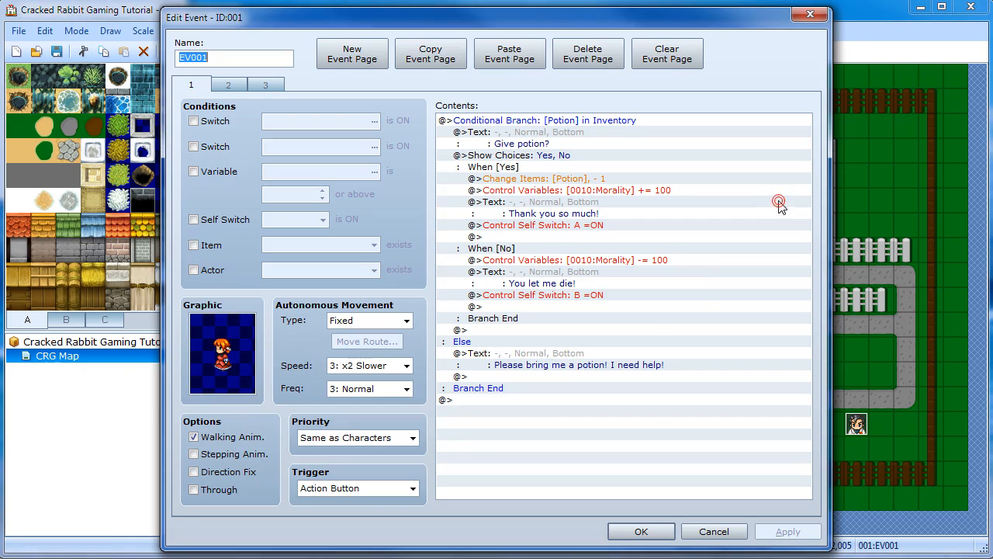
pyautogui.click(268, 84)
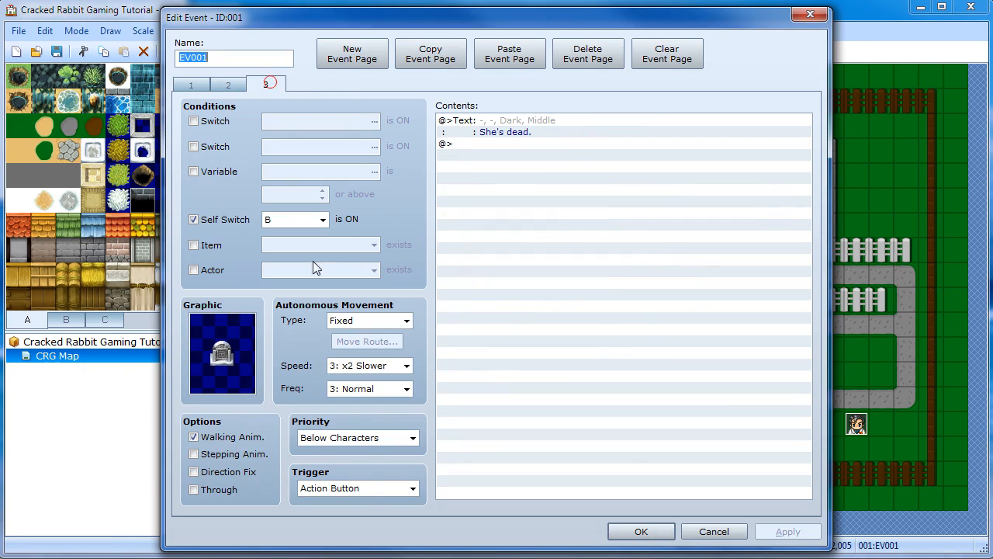
pyautogui.click(369, 437)
pyautogui.click(364, 465)
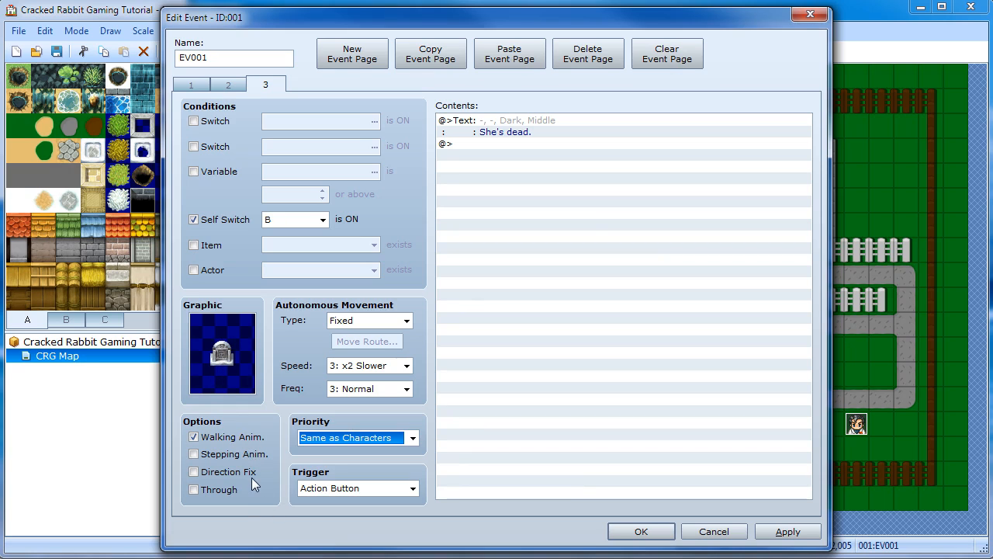
pyautogui.click(235, 438)
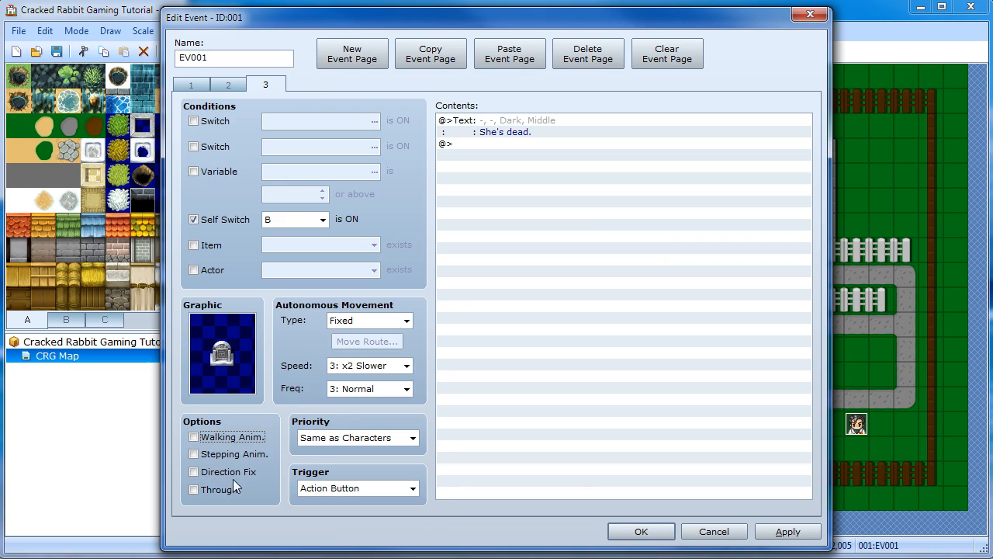
pyautogui.click(250, 474)
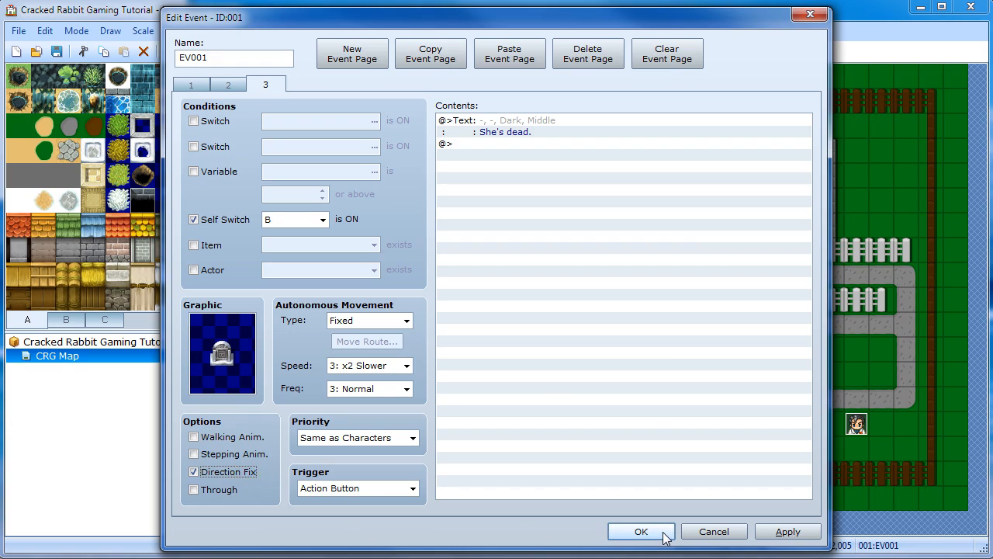
pyautogui.click(663, 532)
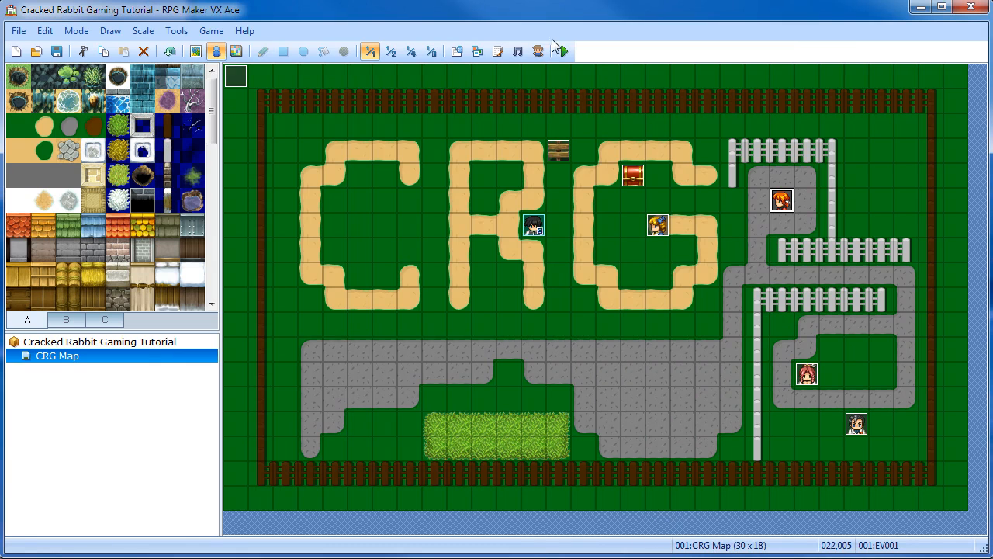
# Save the project, start a new playtest, and answer No to giving the red-haired character a potion
pyautogui.click(565, 54)
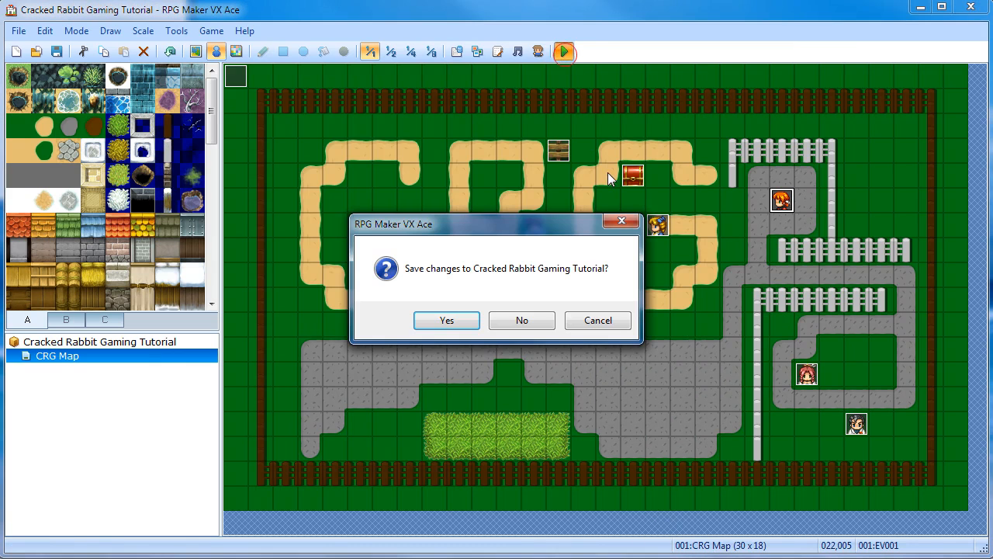
pyautogui.press('Return')
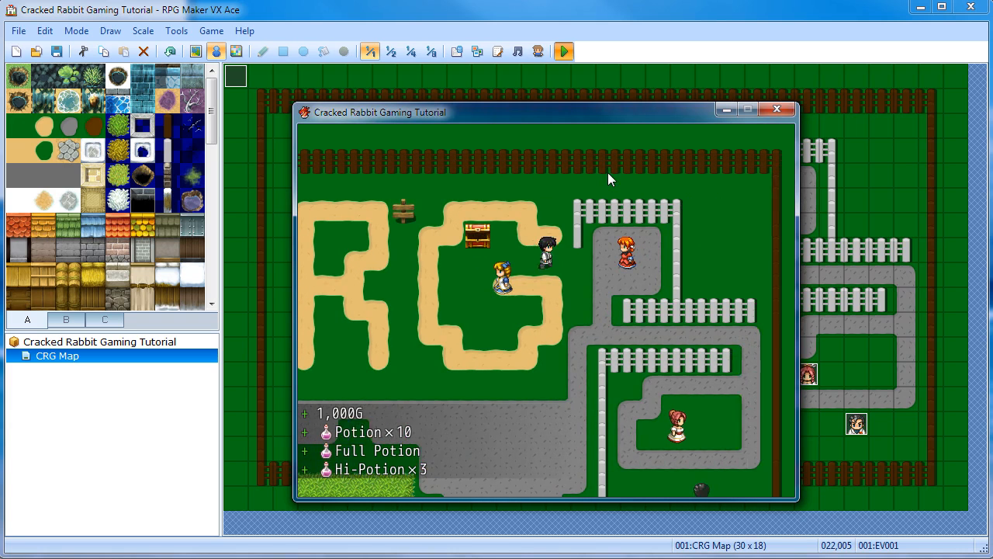
pyautogui.press('Down')
pyautogui.press('Return')
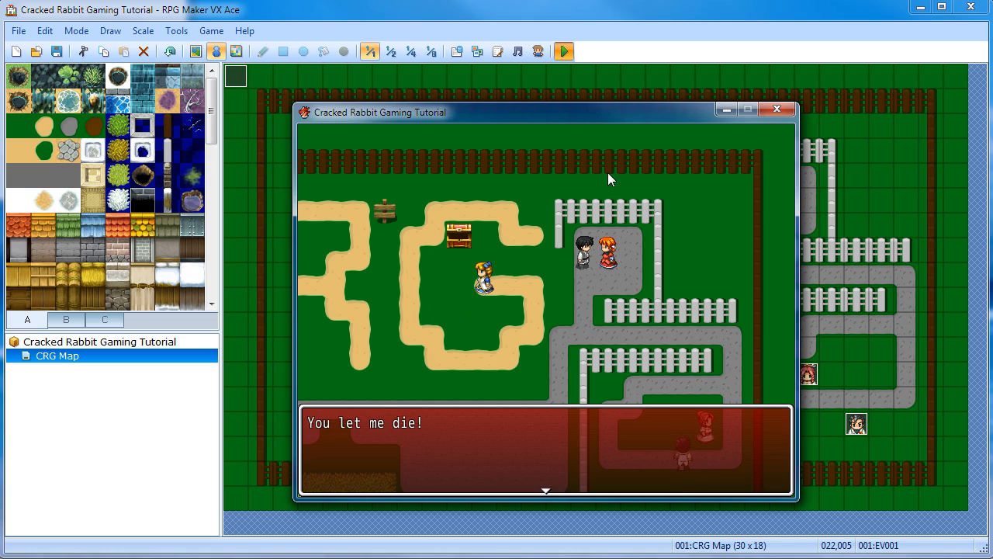
pyautogui.press('Return')
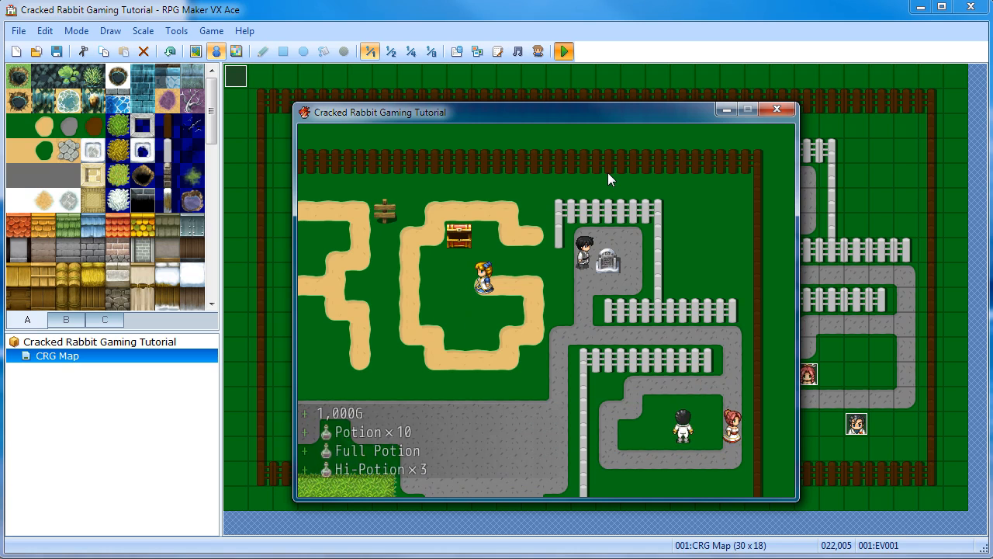
# Examine the gravestone from different sides to test its message and fixed direction
pyautogui.press('Return')
pyautogui.press('Return')
pyautogui.press('Return')
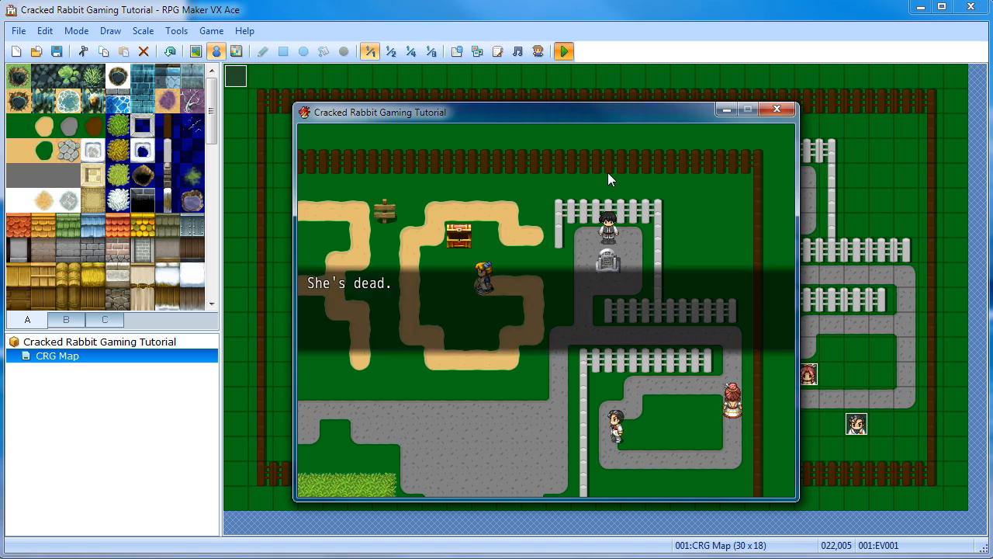
pyautogui.press('Return')
# Walk back to the signpost and read the current morality level
pyautogui.press('Down')
pyautogui.press('Left')
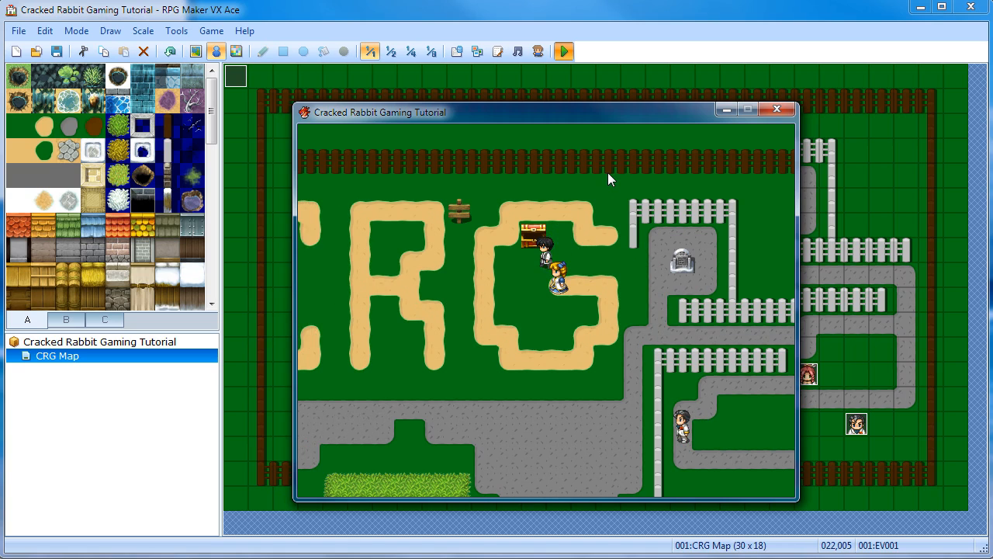
pyautogui.press('Up')
pyautogui.press('Return')
pyautogui.press('Return')
pyautogui.press('Return')
# Talk to the blonde character, answer "You're stupid!", and end the playtest
pyautogui.press('Down')
pyautogui.press('Down')
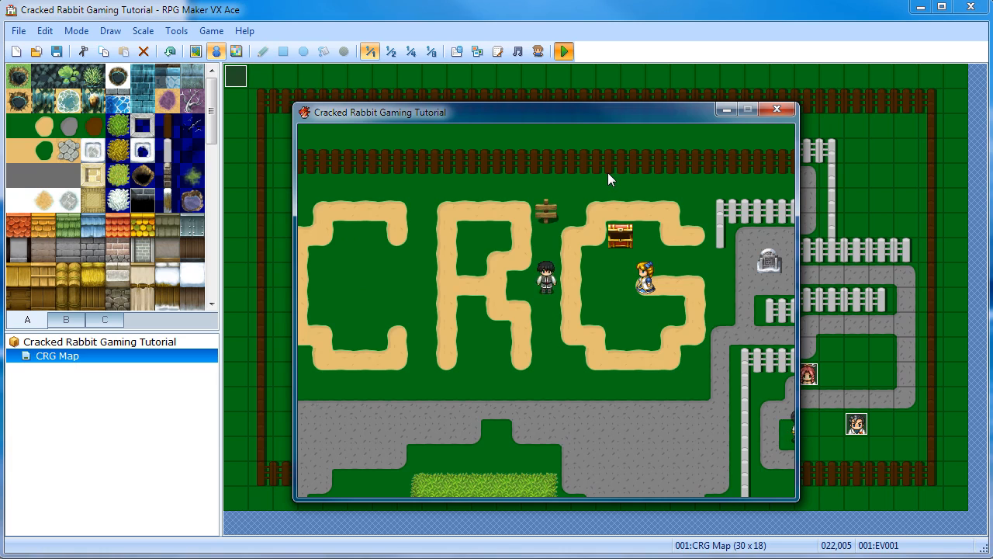
pyautogui.press('Right')
pyautogui.press('Right')
pyautogui.press('Right')
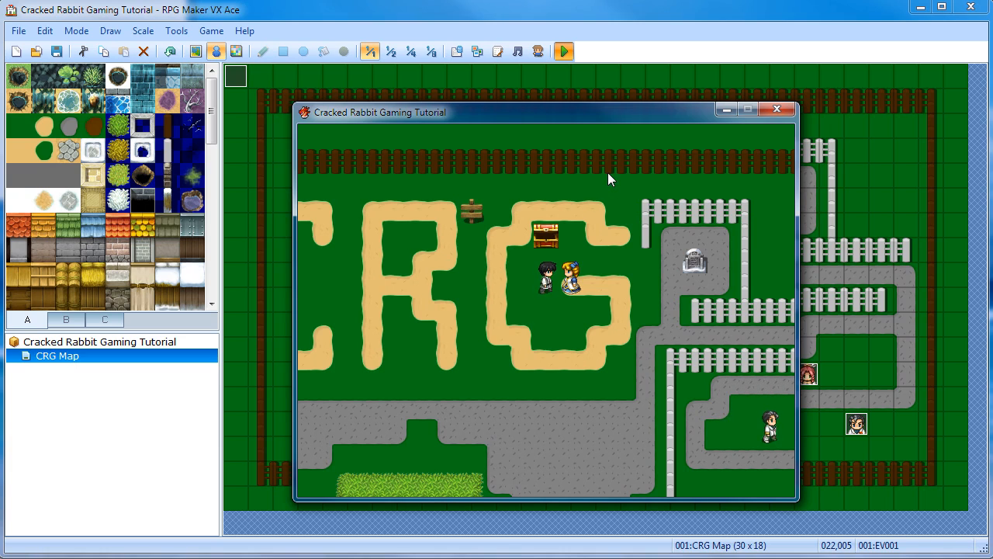
pyautogui.press('Return')
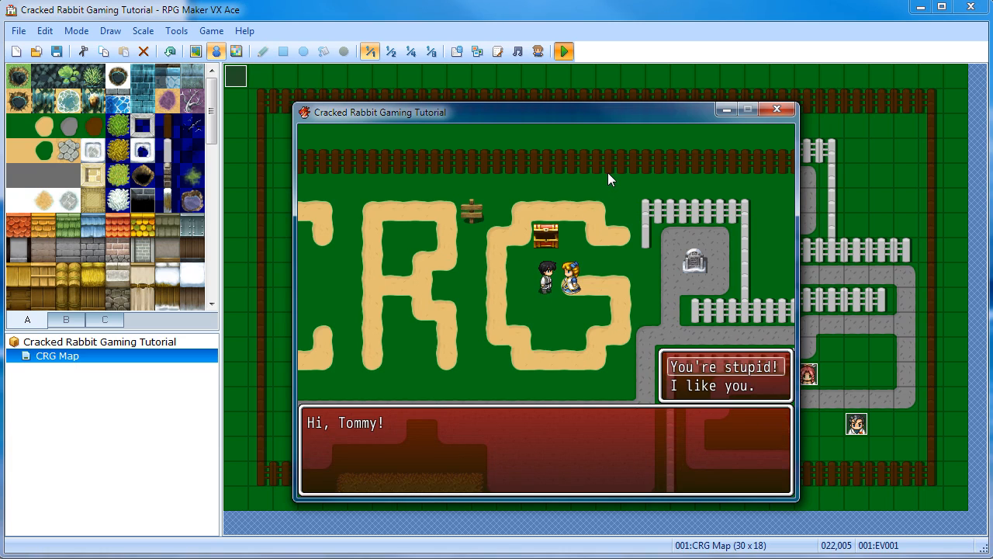
pyautogui.press('Return')
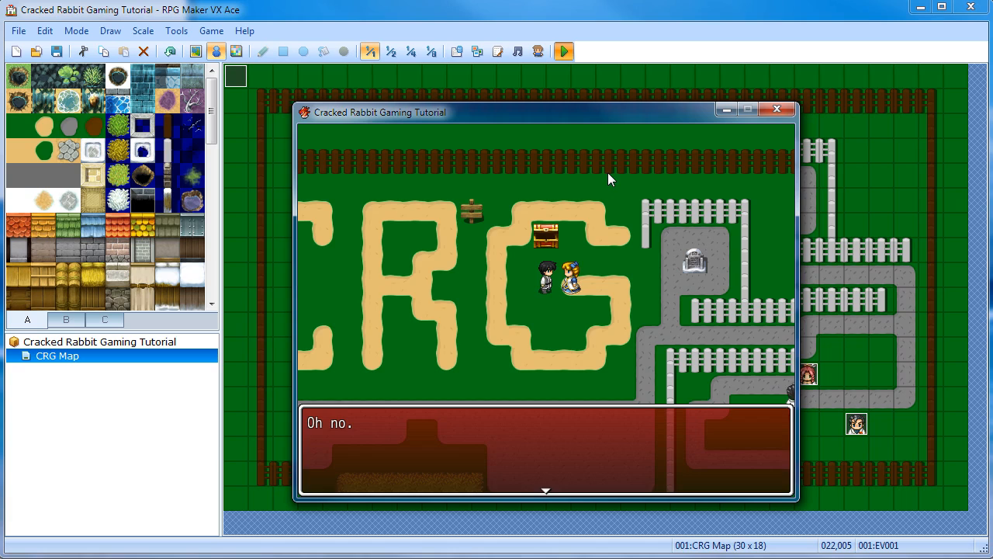
pyautogui.press('Return')
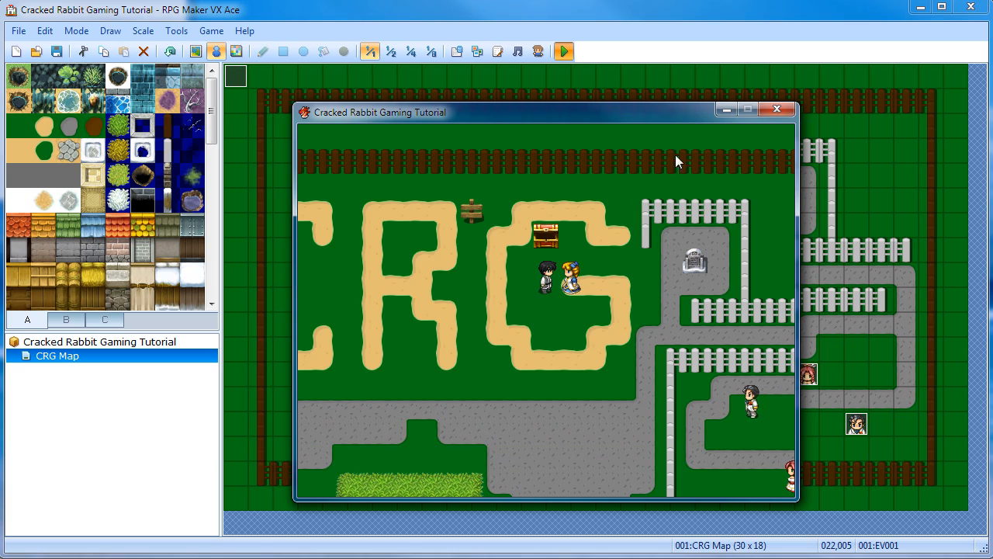
pyautogui.click(777, 110)
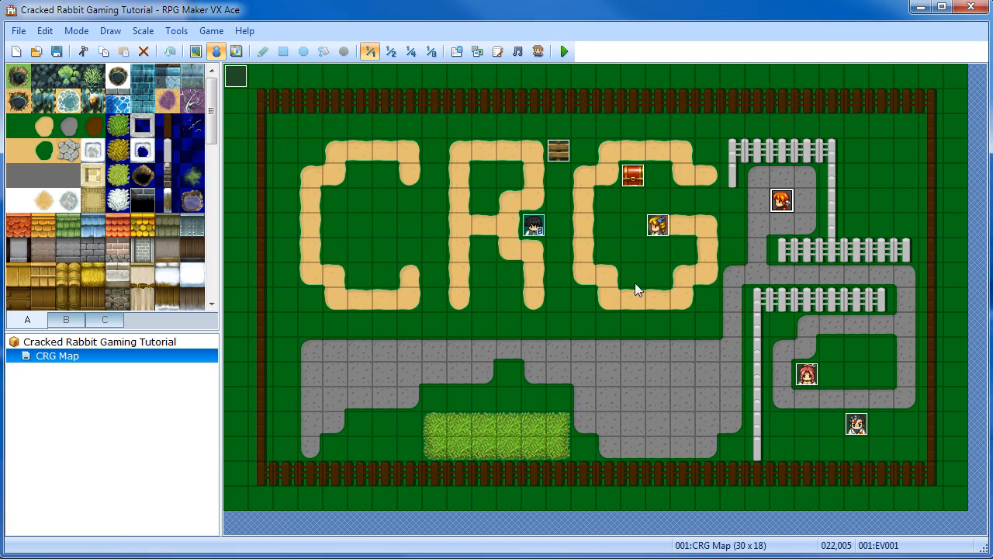
# Open the black-haired character's event EV005 and replace its message text with "The game is over!"
pyautogui.click(855, 425)
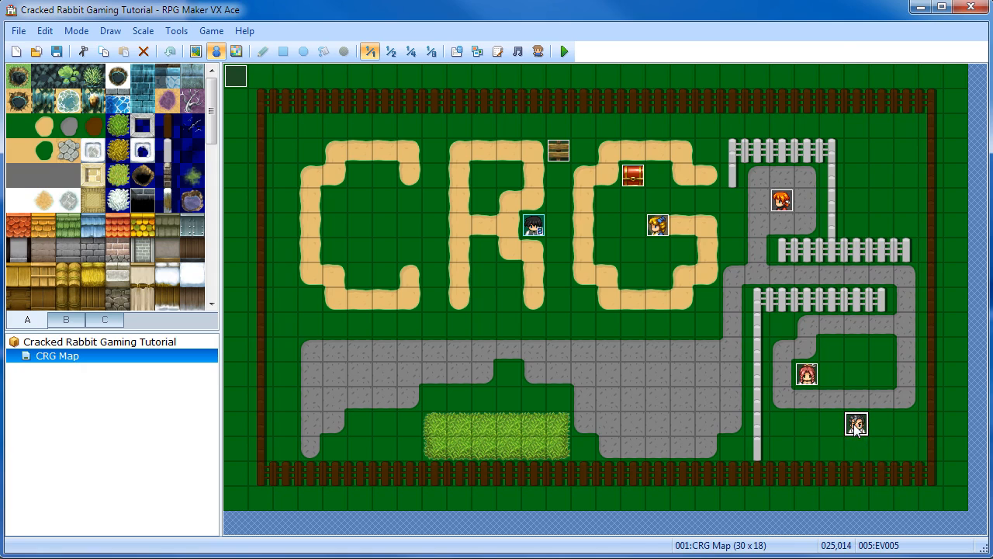
pyautogui.doubleClick(855, 426)
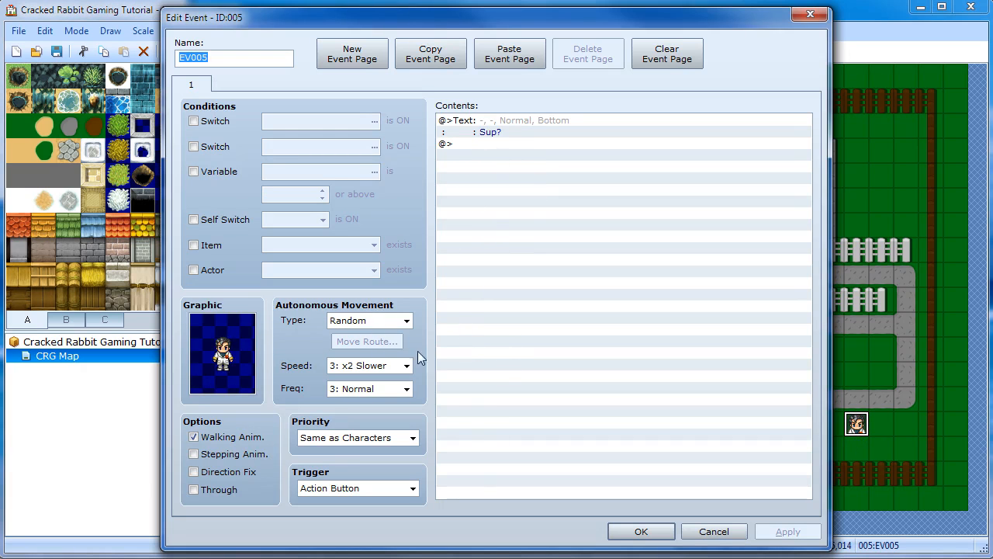
pyautogui.click(501, 126)
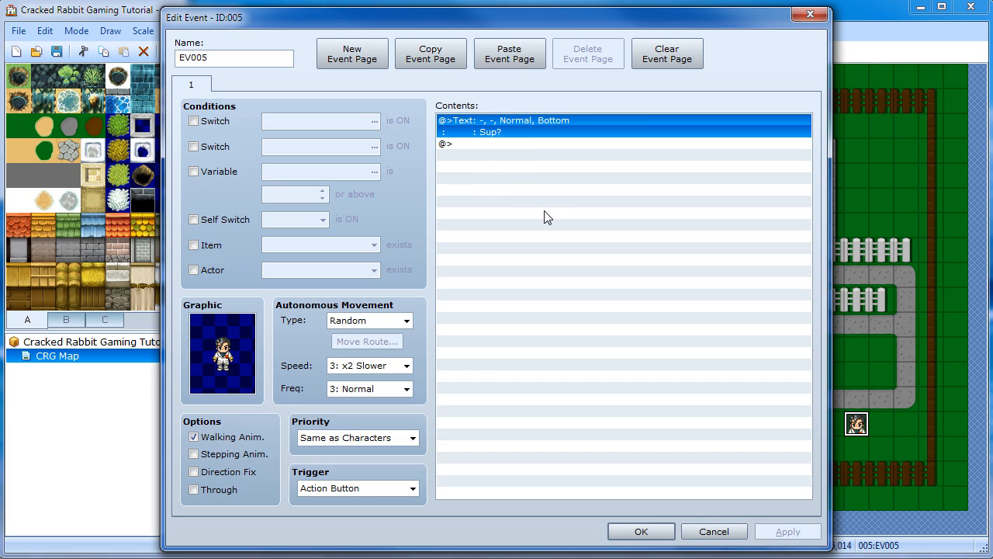
pyautogui.press('Return')
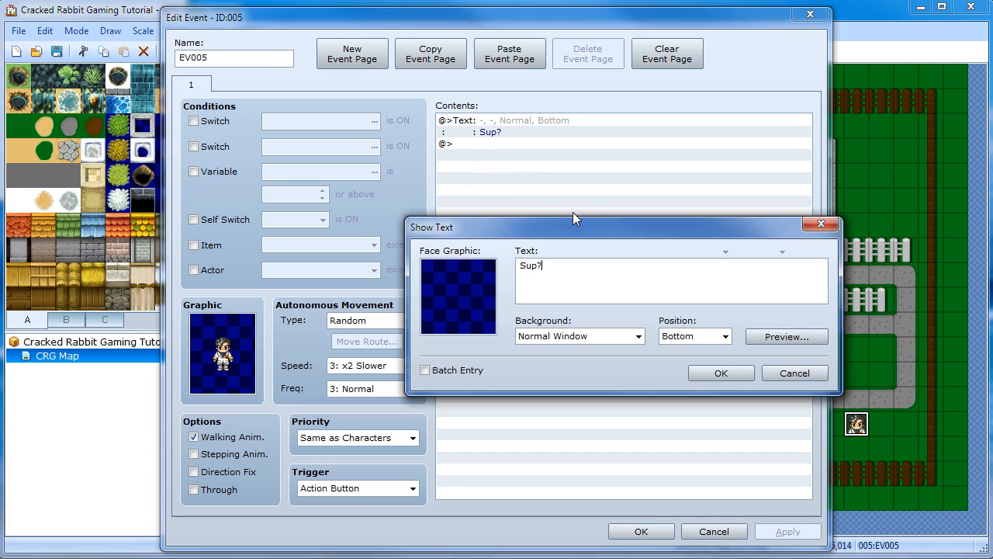
pyautogui.moveTo(563, 268); pyautogui.dragTo(487, 268)
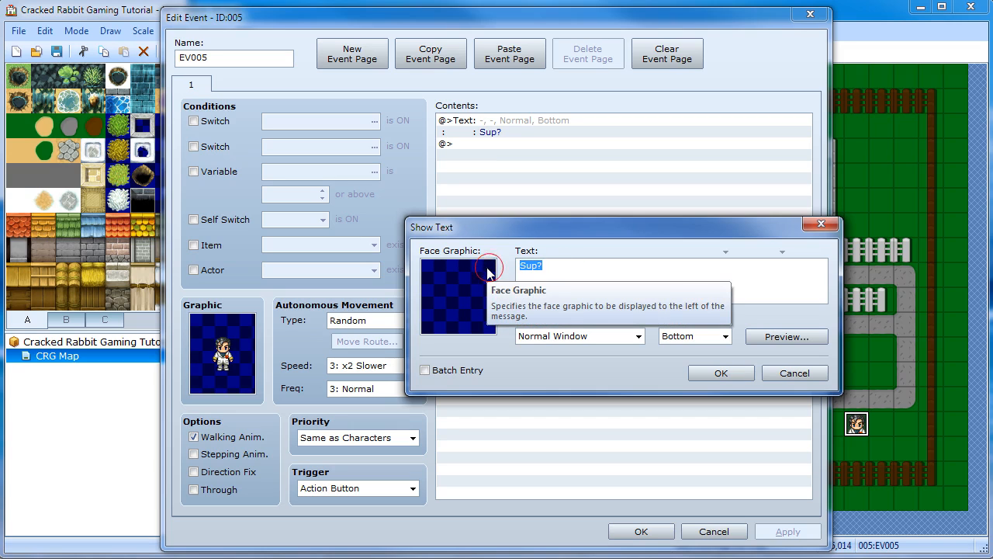
pyautogui.write('The game is over!')
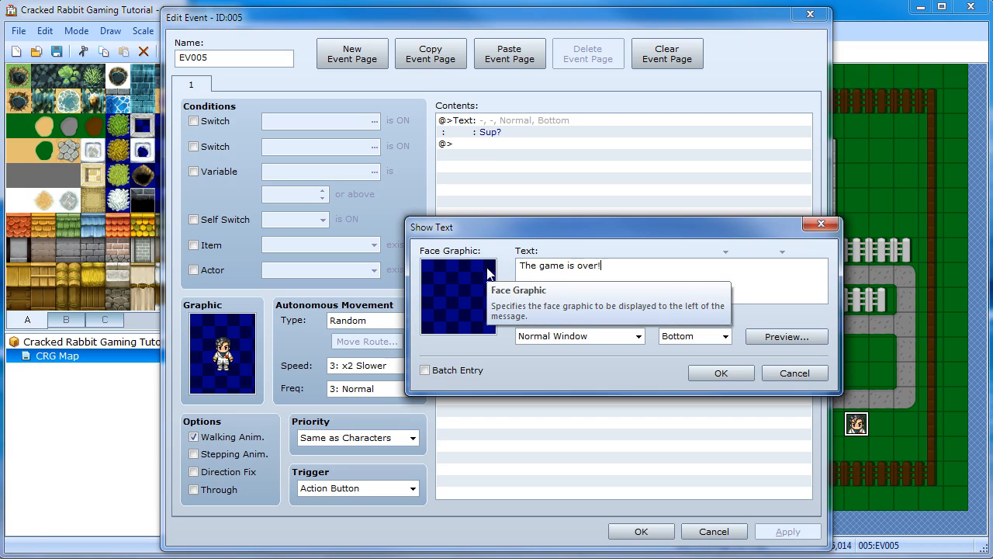
pyautogui.hotkey('ctrl', 'Return')
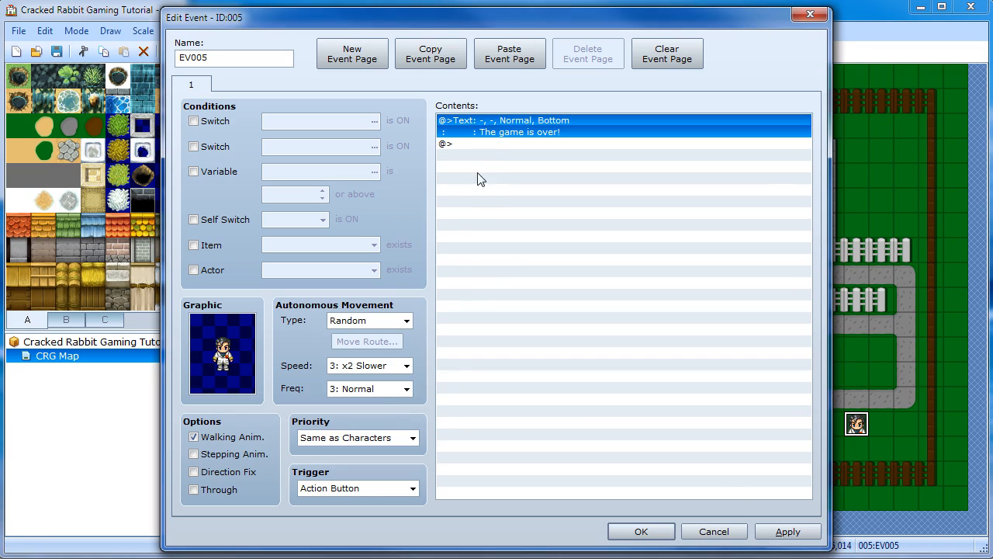
# Below the message, add a conditional branch checking that variable 0010:Morality is greater than constant 0, with Else handling
pyautogui.doubleClick(481, 145)
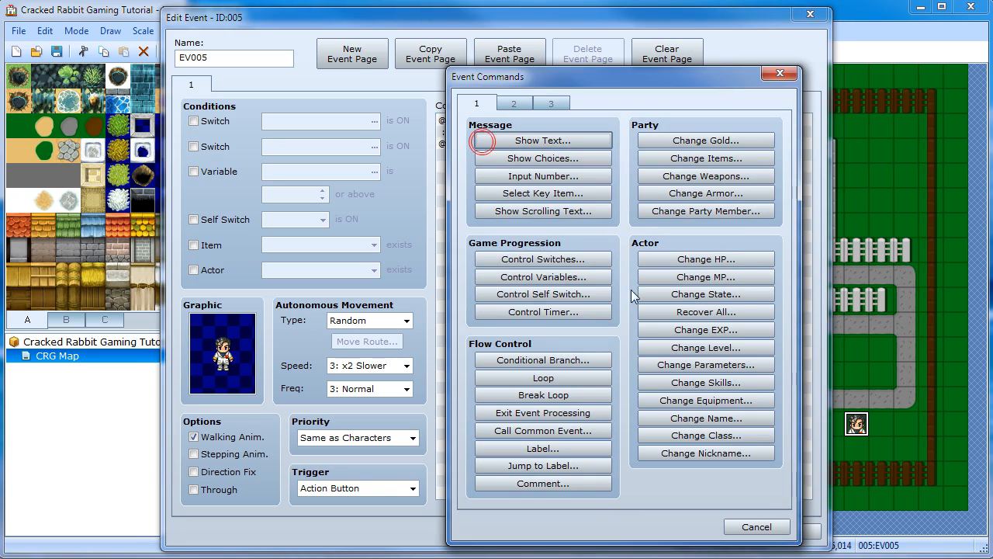
pyautogui.click(543, 360)
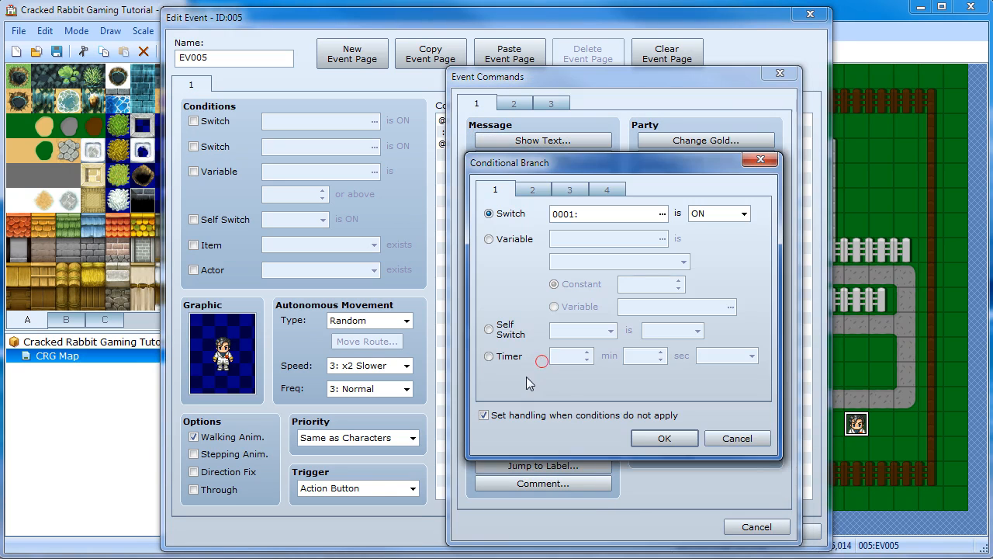
pyautogui.click(514, 240)
pyautogui.click(660, 239)
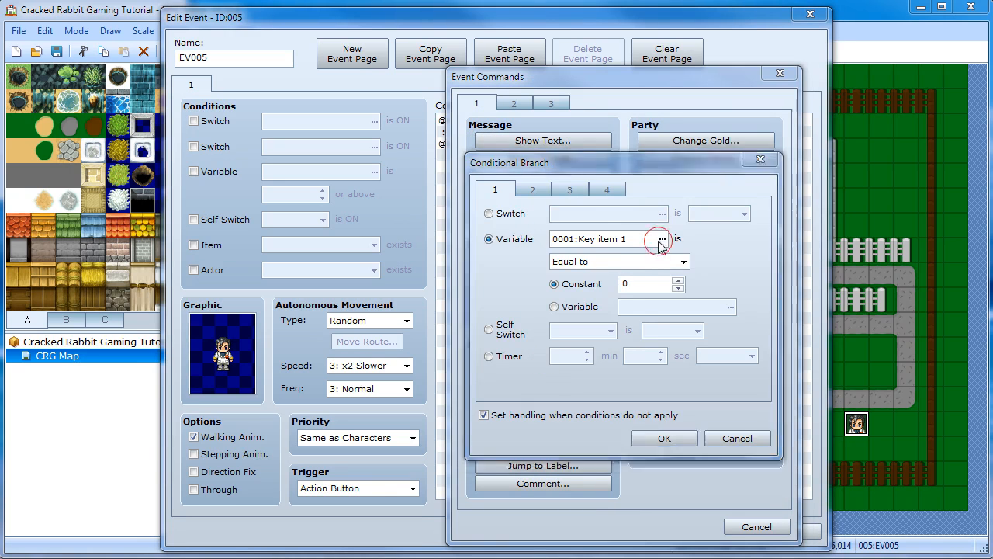
pyautogui.click(581, 467)
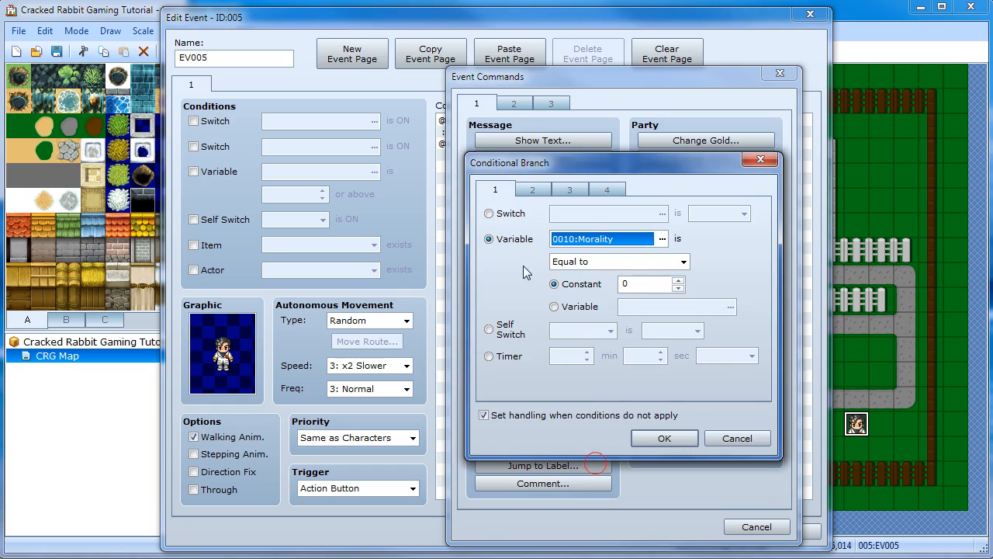
pyautogui.click(683, 262)
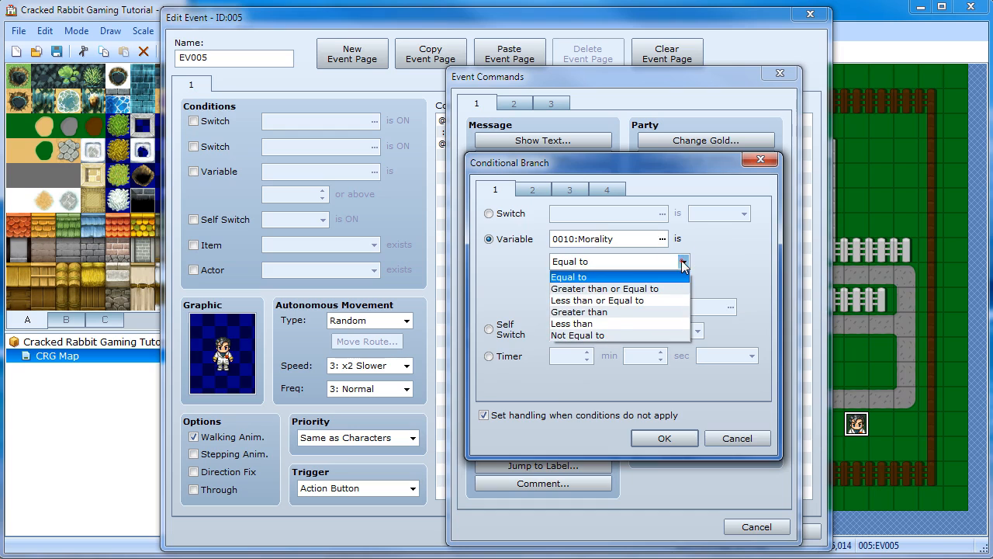
pyautogui.click(609, 312)
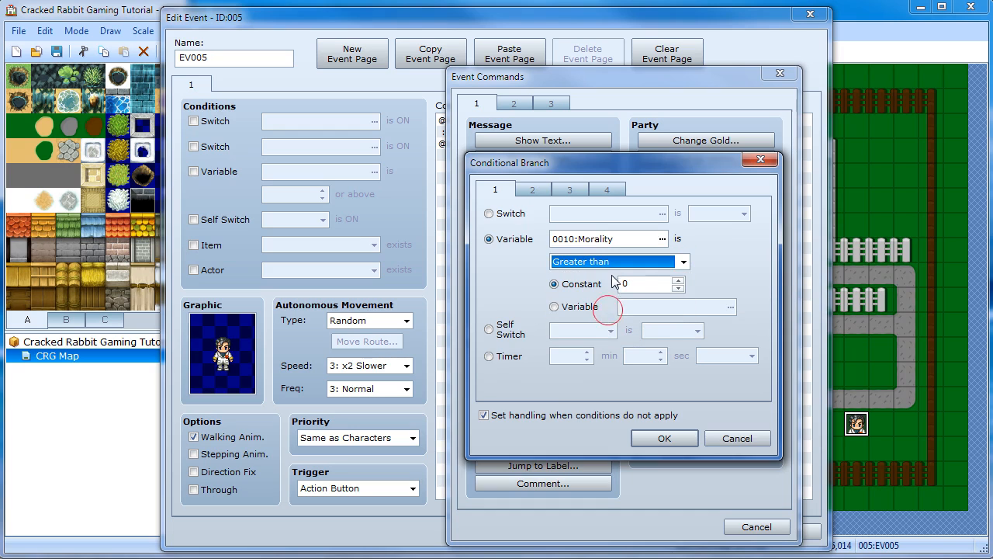
pyautogui.click(635, 286)
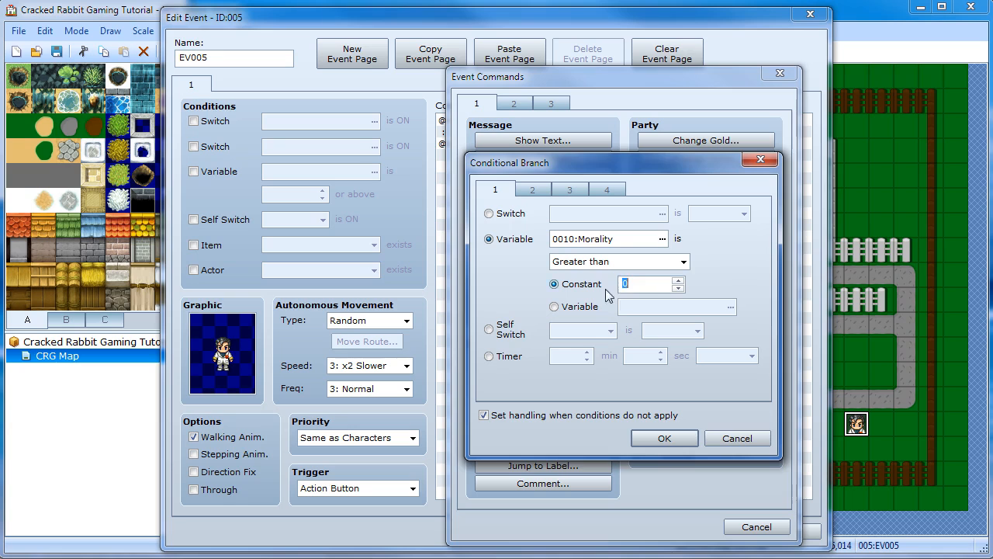
pyautogui.click(665, 439)
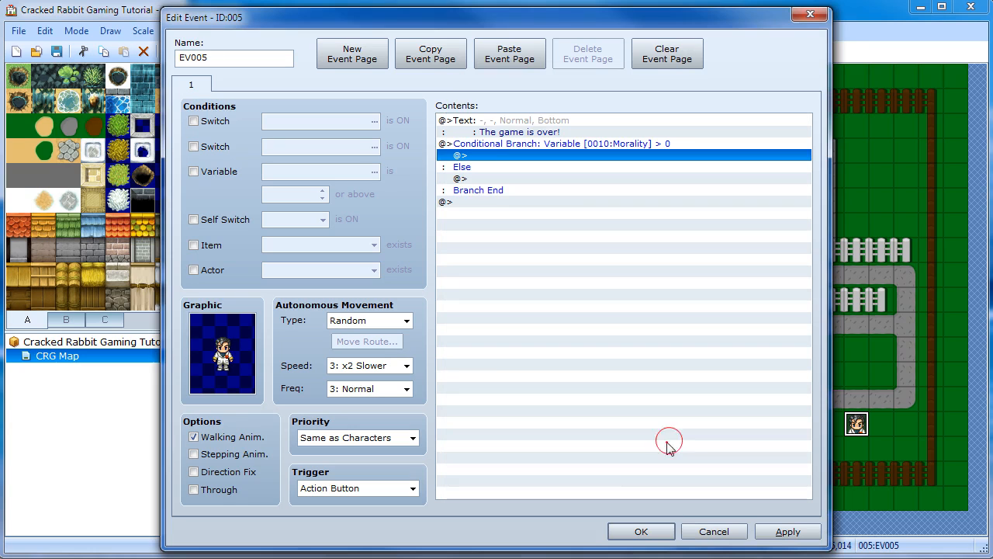
# Inside the Morality > 0 branch, add a Show Text message reading "You're good."
pyautogui.doubleClick(497, 159)
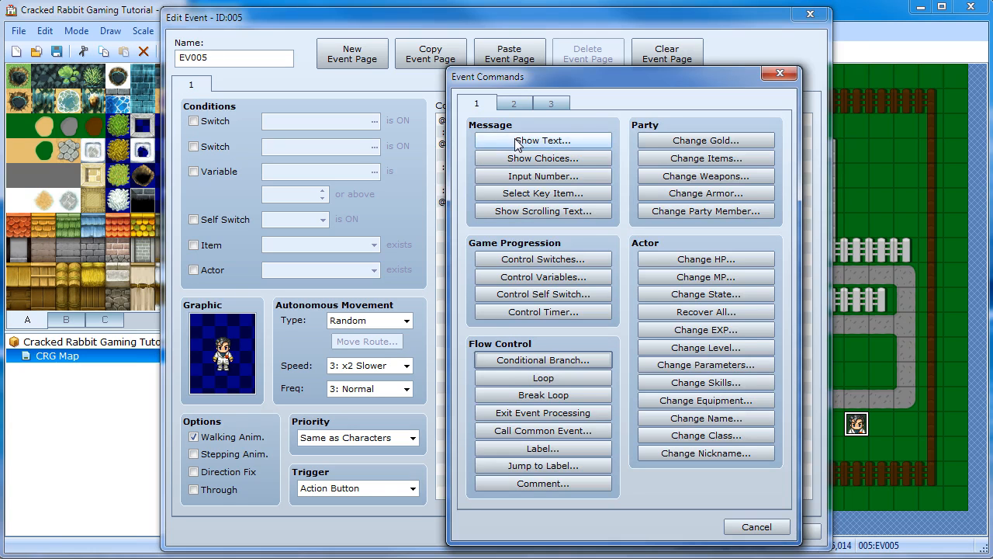
pyautogui.click(517, 142)
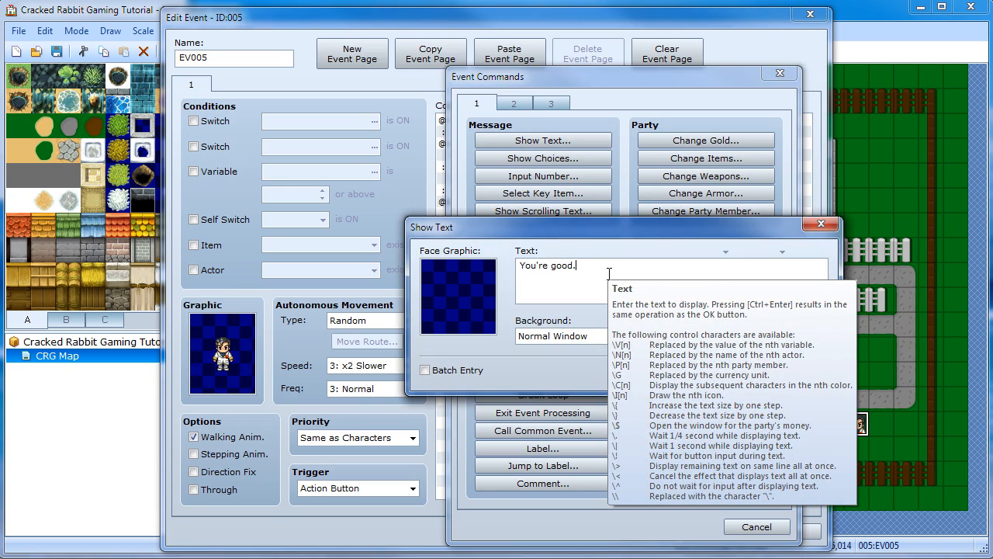
pyautogui.hotkey('ctrl', 'Return')
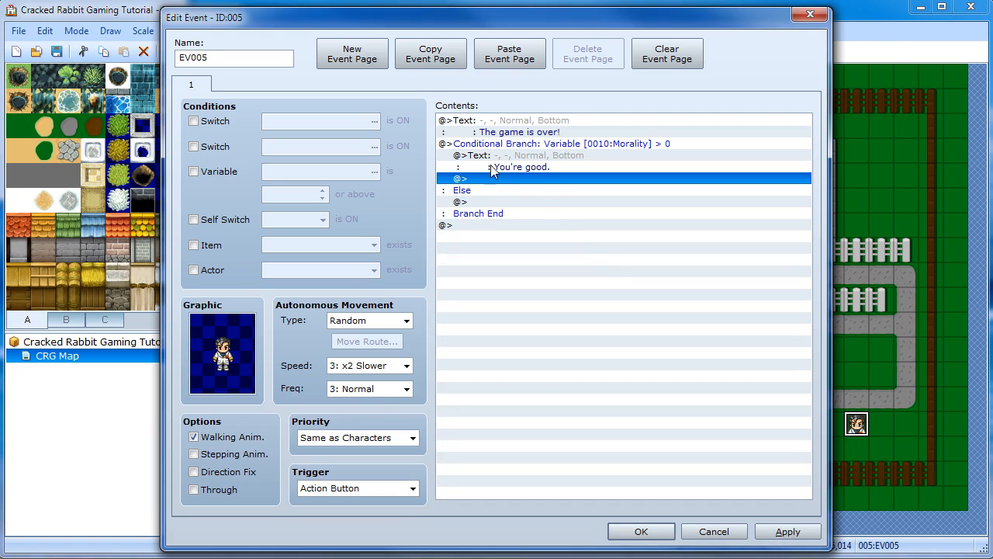
# In the Else section of the branch, add a Show Text message reading "You're not so good."
pyautogui.click(495, 201)
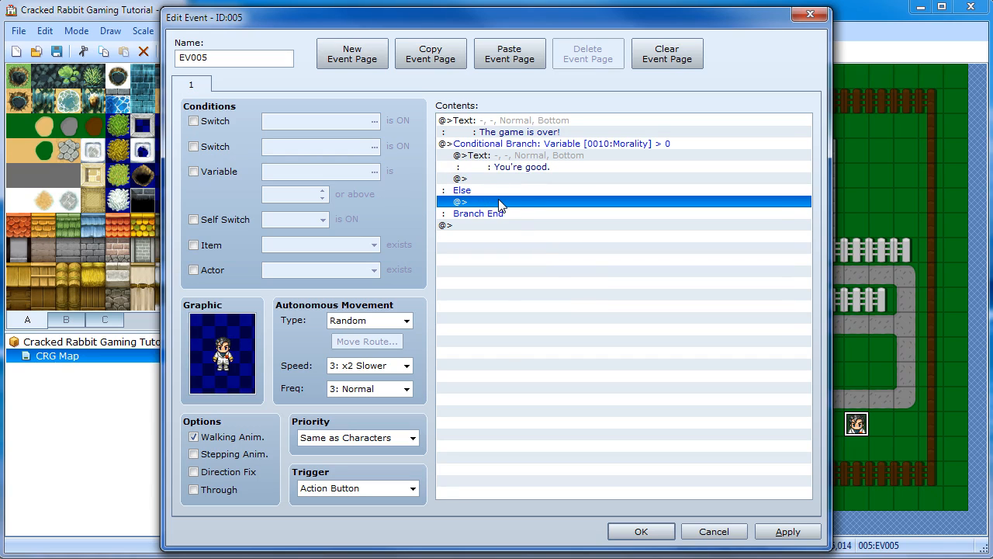
pyautogui.doubleClick(499, 204)
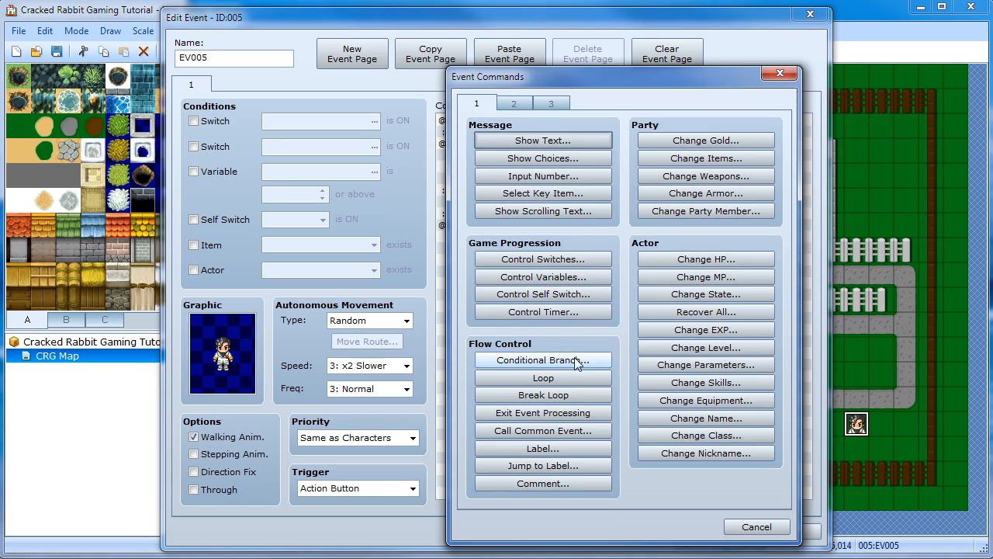
pyautogui.click(541, 140)
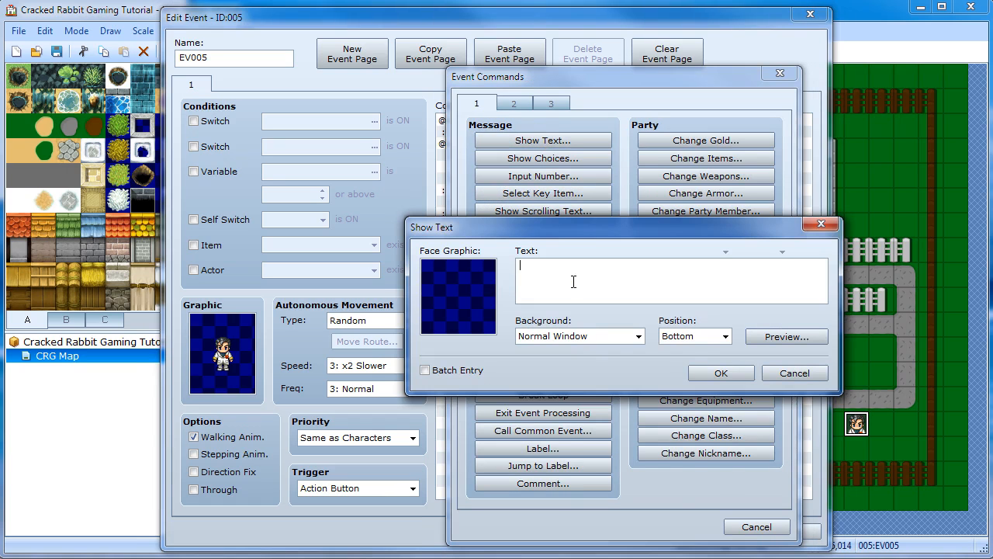
pyautogui.write("You're not so good.")
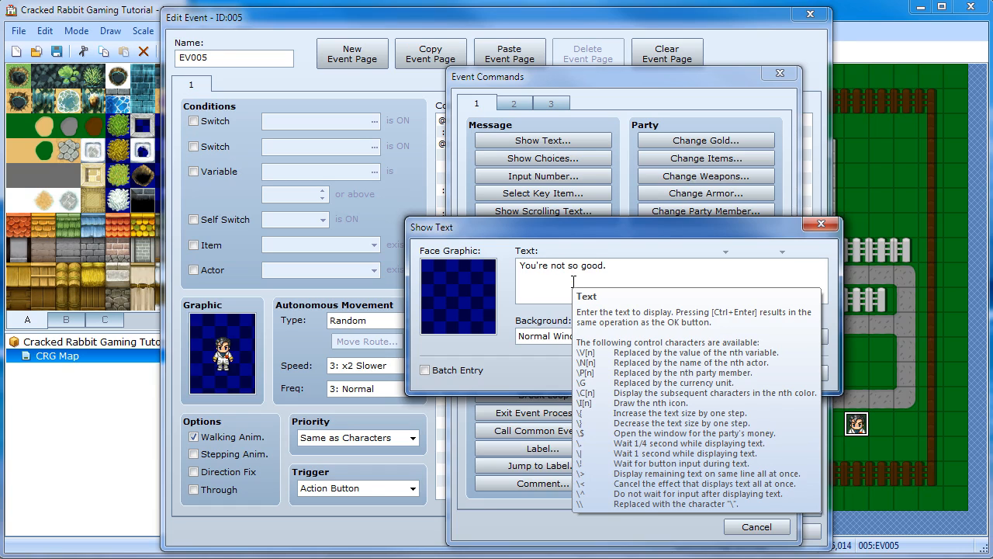
pyautogui.hotkey('ctrl', 'Return')
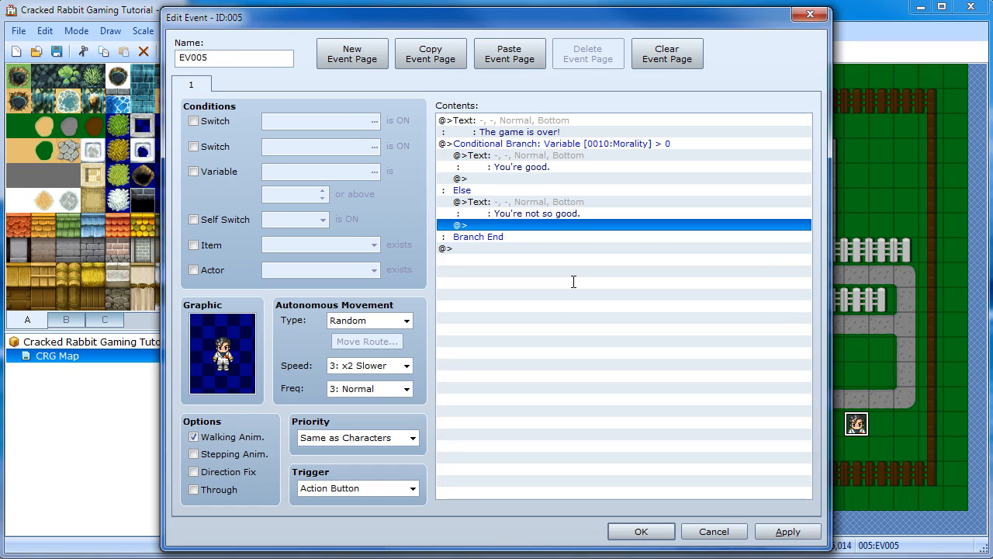
# Add a Return to Title Screen command after the Else message and copy it below the "You're good." message
pyautogui.doubleClick(486, 227)
pyautogui.click(547, 103)
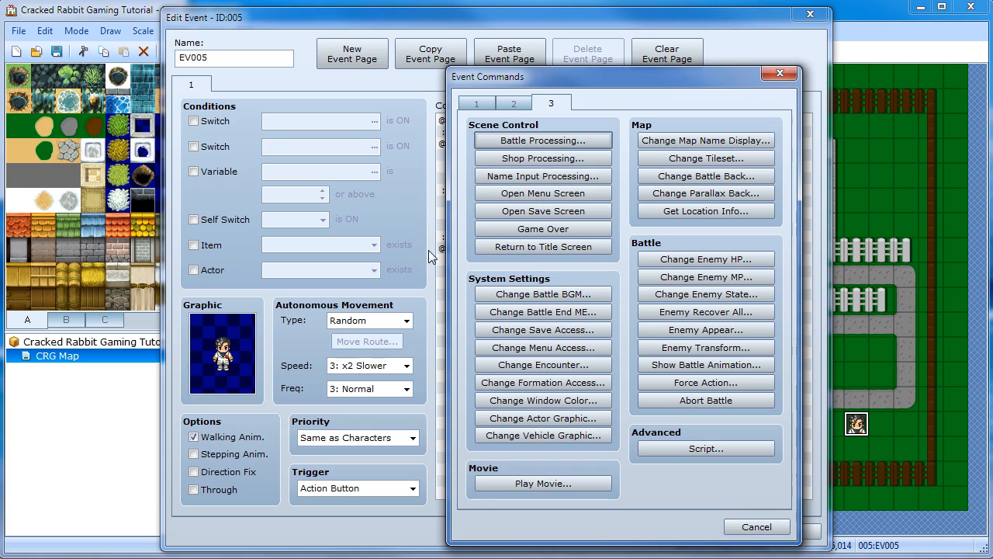
pyautogui.click(555, 247)
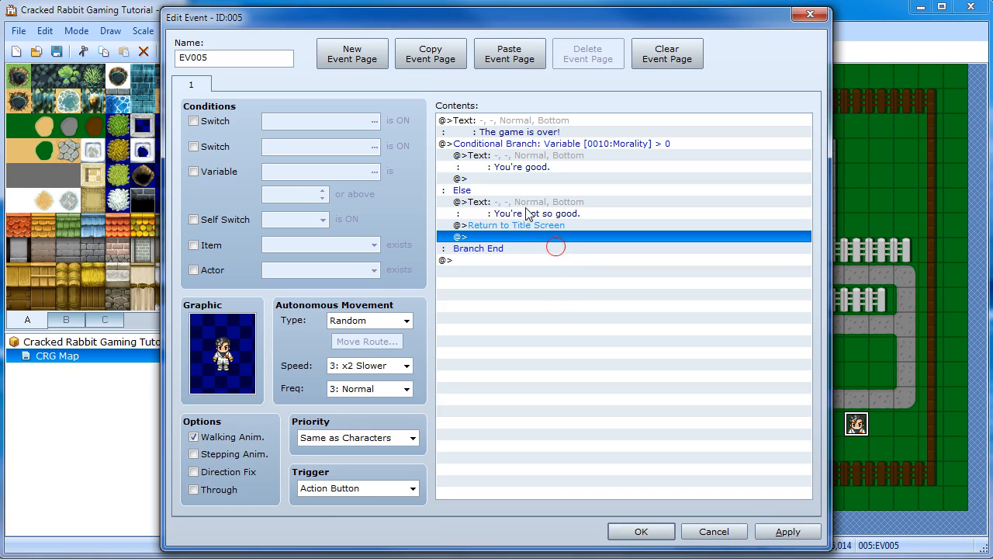
pyautogui.click(525, 225)
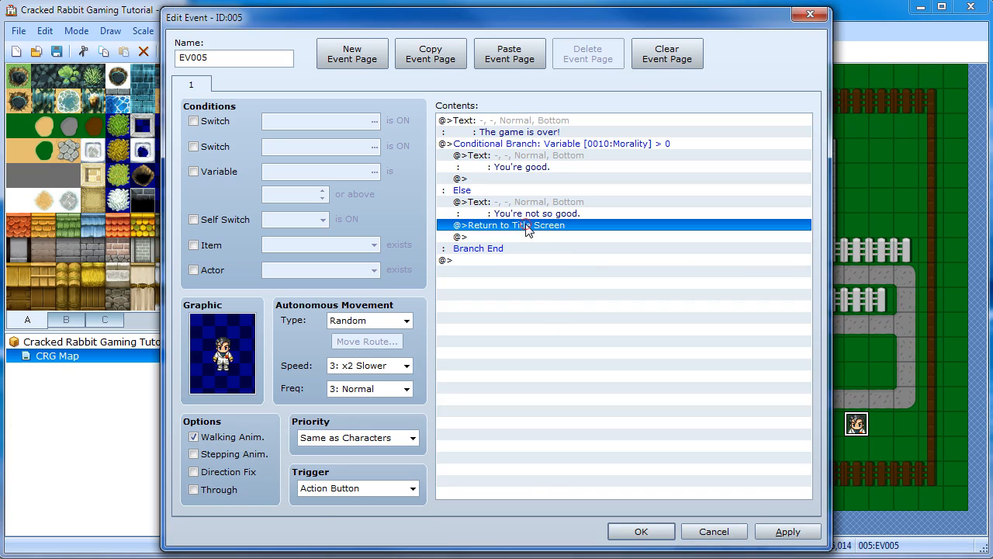
pyautogui.hotkey('ctrl', 'c')
pyautogui.click(512, 179)
pyautogui.hotkey('ctrl', 'v')
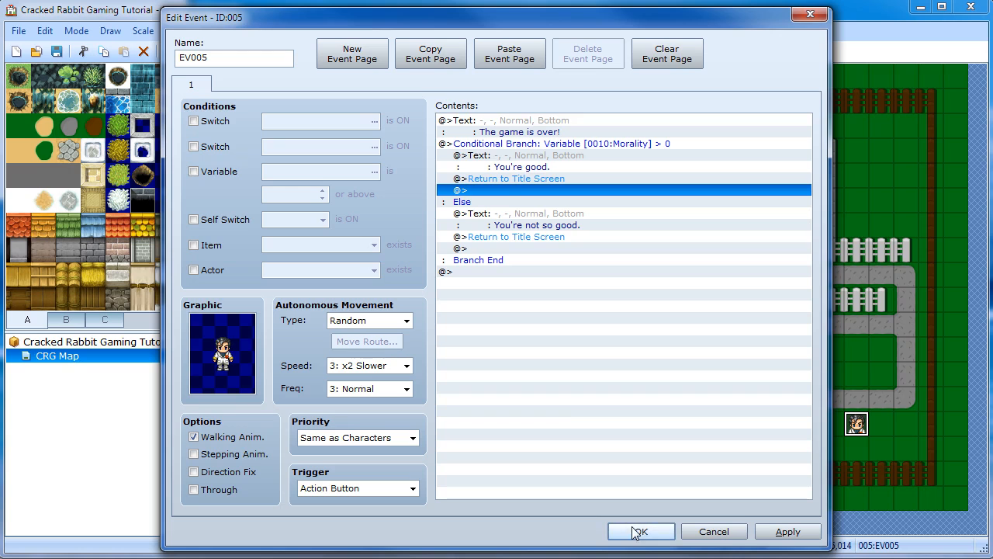
# Replace the Else section's Return to Title Screen command with Game Over and confirm the event
pyautogui.click(527, 242)
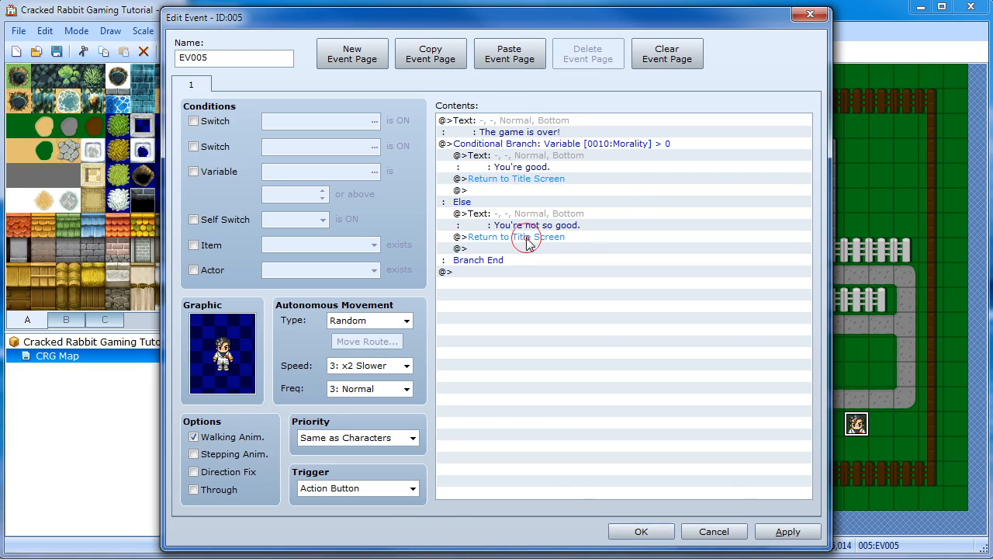
pyautogui.press('space')
pyautogui.click(565, 226)
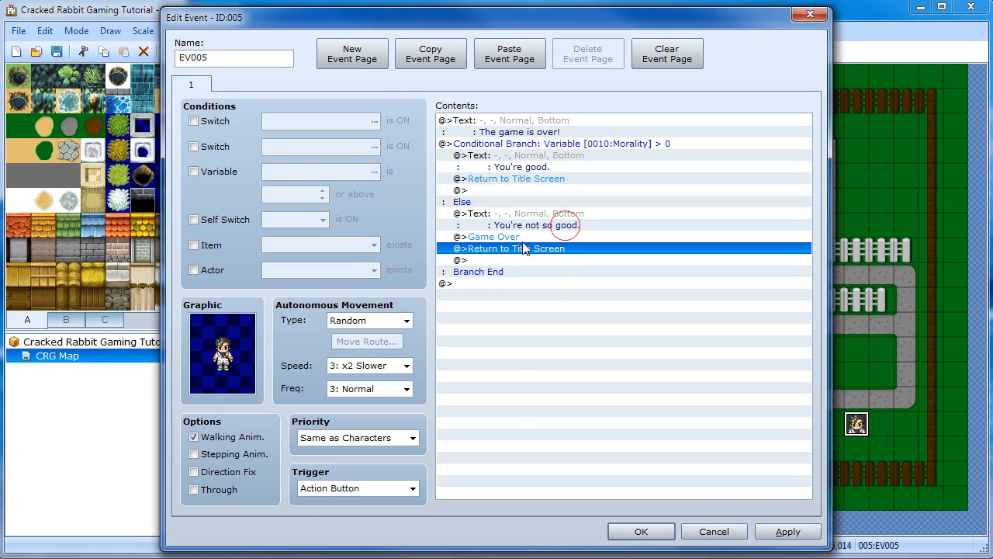
pyautogui.press('Delete')
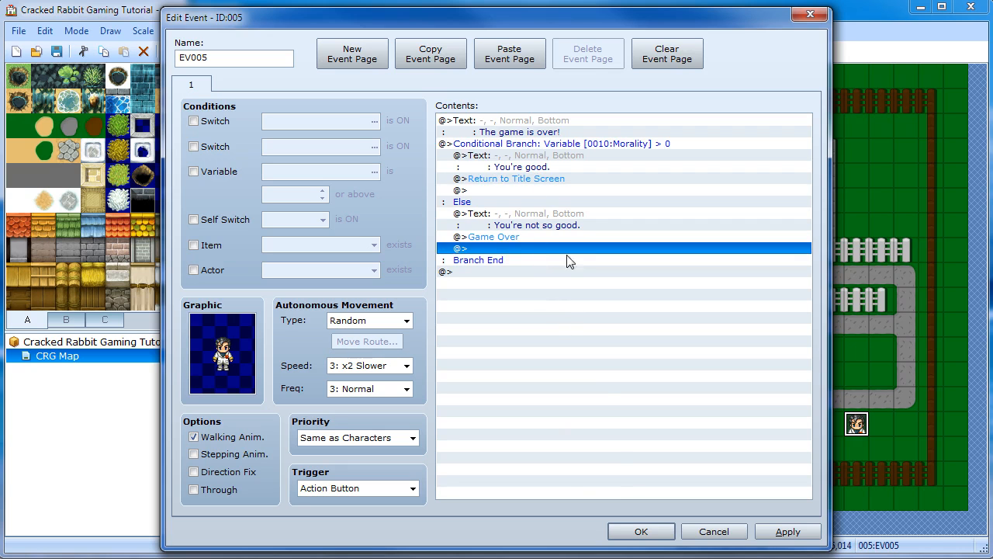
pyautogui.click(635, 530)
# Save the project and playtest the bad ending by answering the blonde character negatively and talking to the black-haired character
pyautogui.click(564, 51)
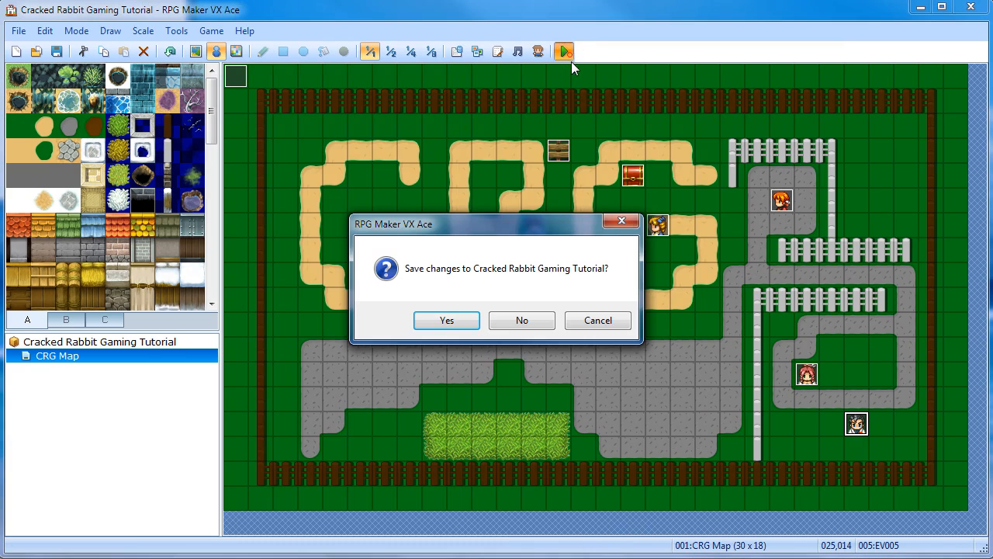
pyautogui.press('Return')
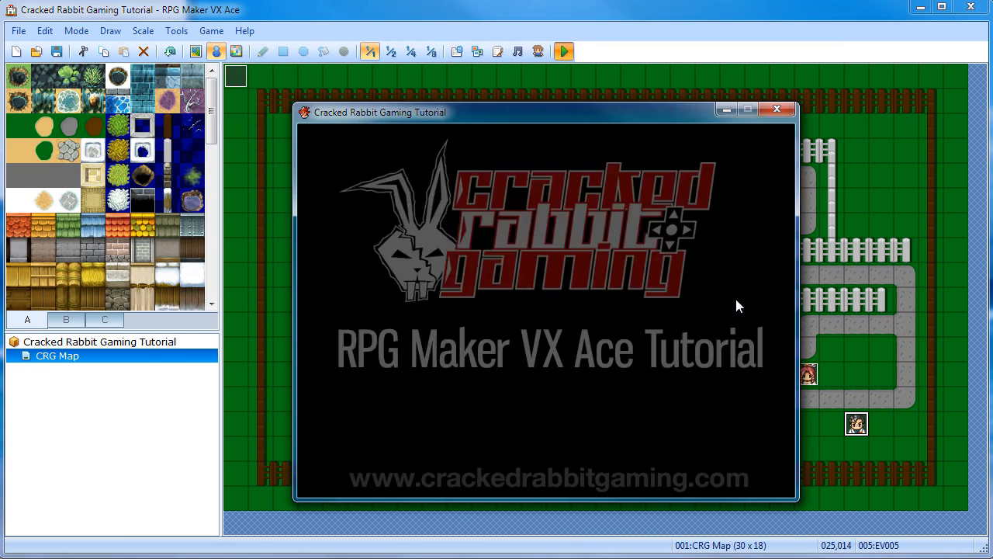
pyautogui.press('Return')
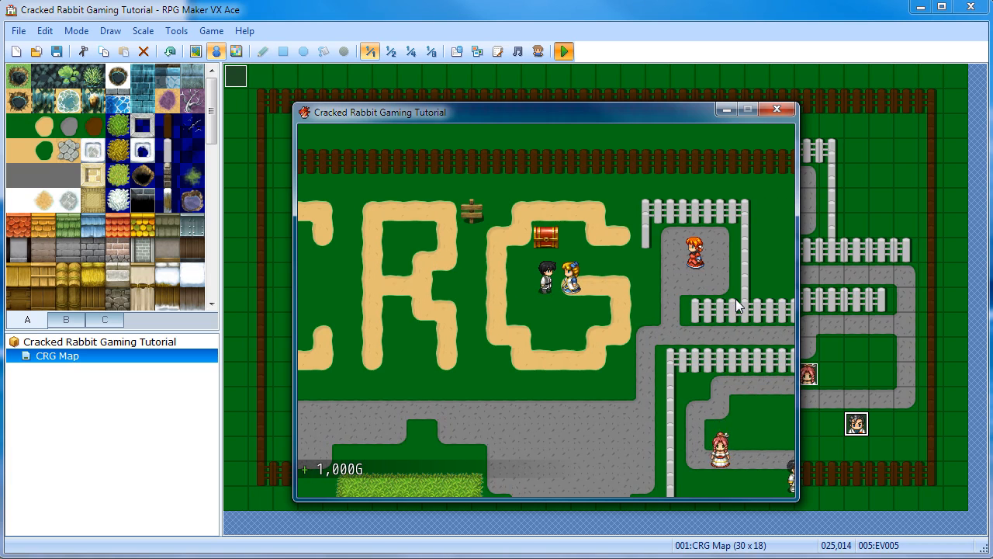
pyautogui.press('Return')
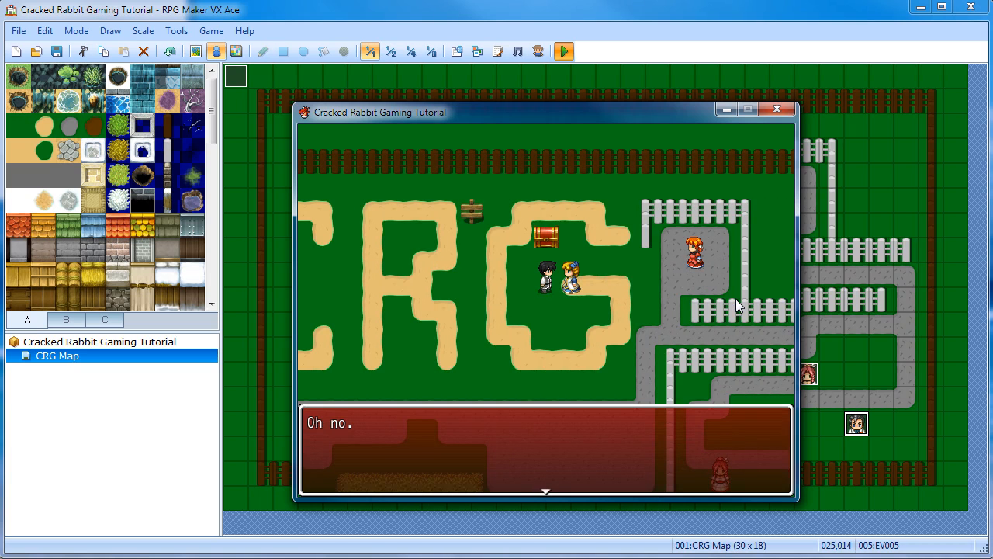
pyautogui.press('Return')
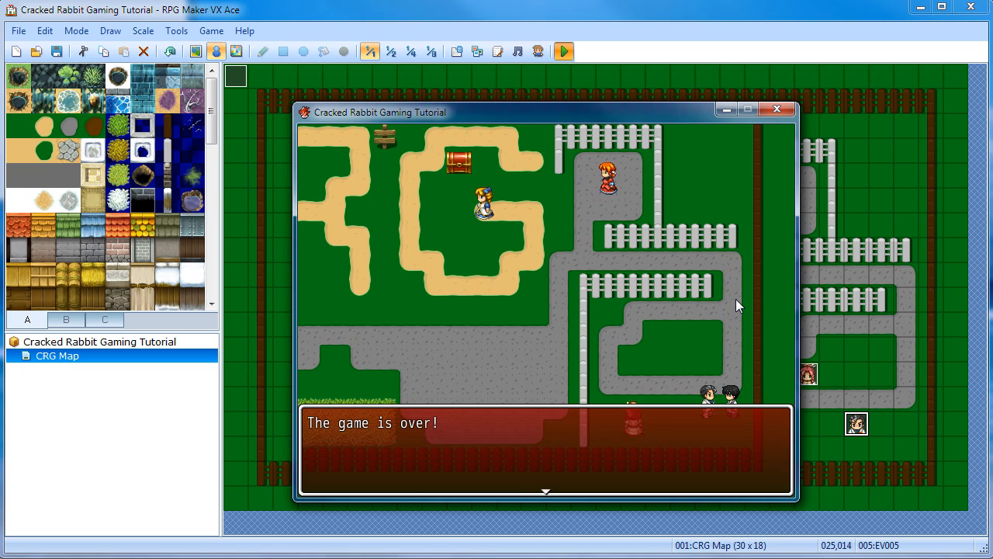
pyautogui.press('Return')
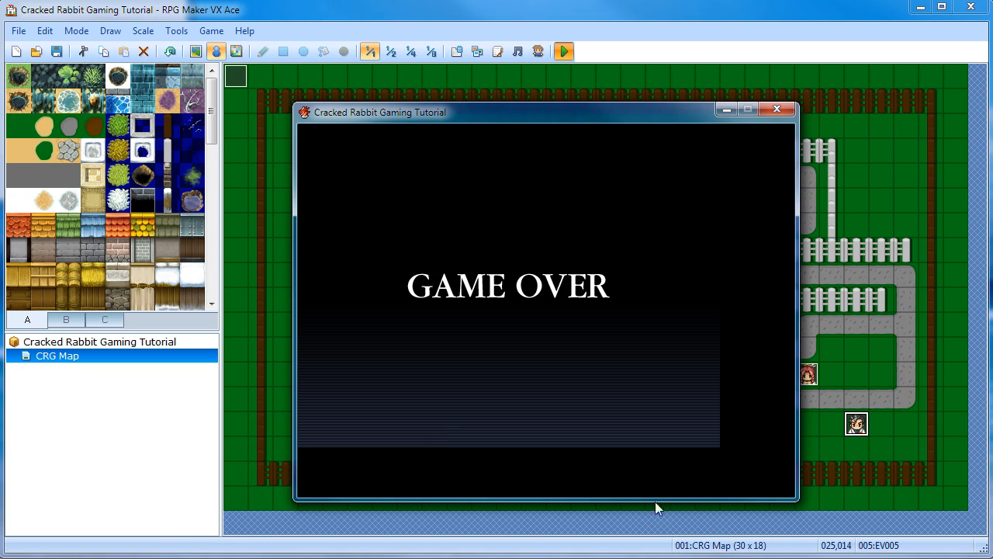
pyautogui.press('Return')
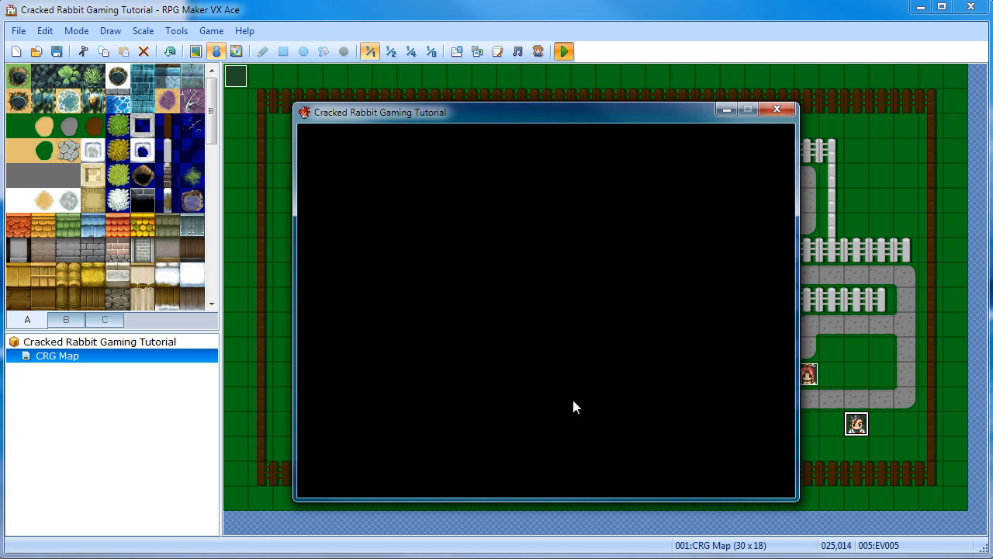
# Playtest the good ending in a new game by answering the blonde character kindly and talking to the black-haired character, then close the playtest
pyautogui.press('Return')
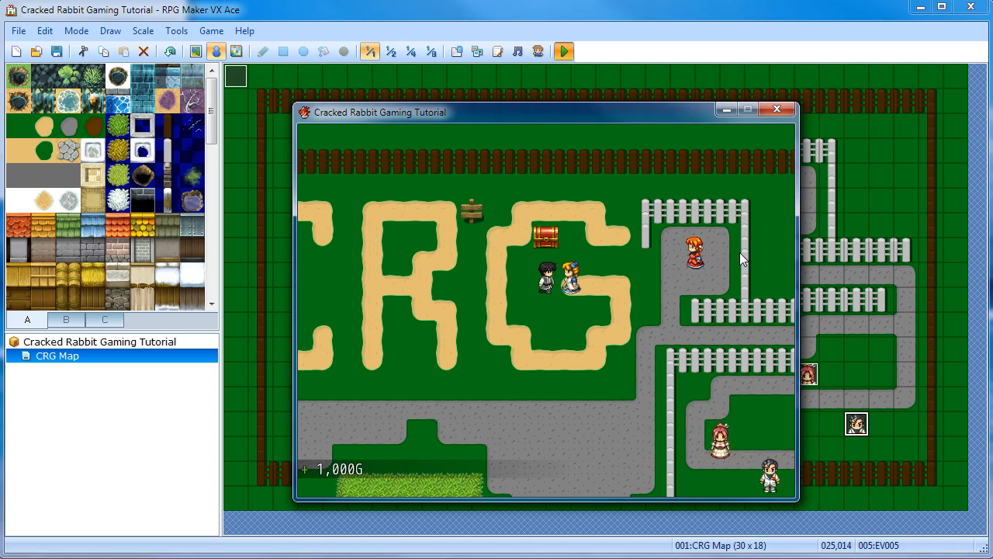
pyautogui.press('Return')
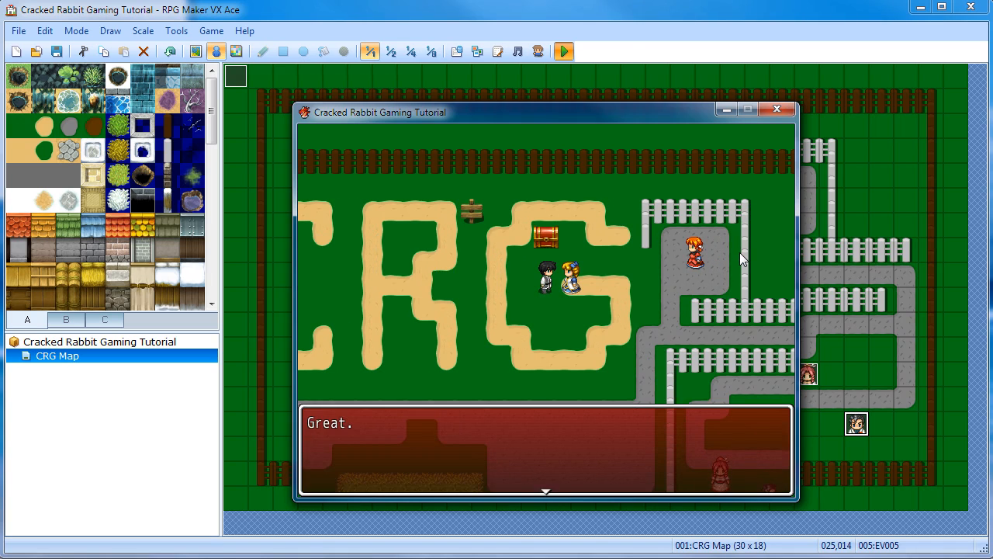
pyautogui.press('Return')
pyautogui.hotkey('shift', 'Down')
pyautogui.hotkey('shift', 'Right')
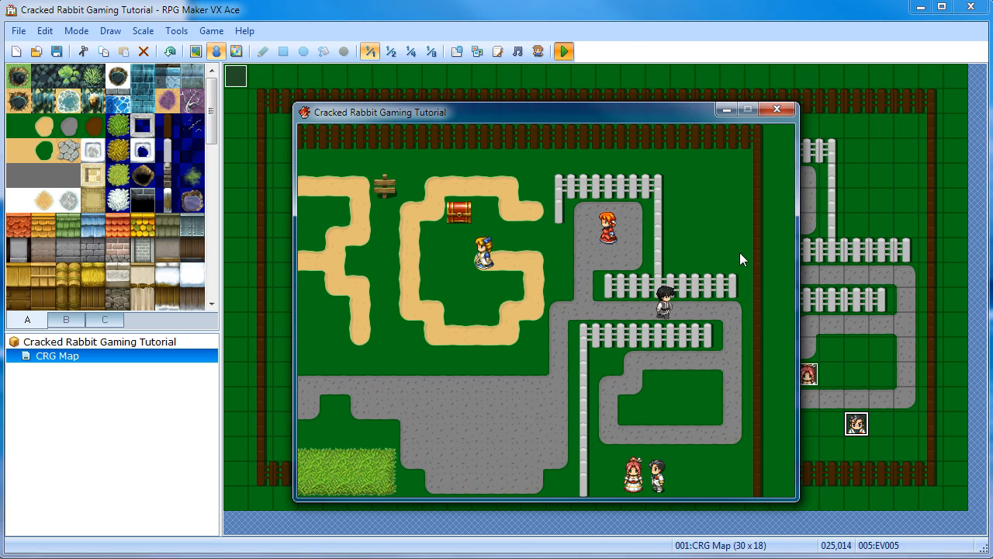
pyautogui.hotkey('shift', 'Down')
pyautogui.press('Left')
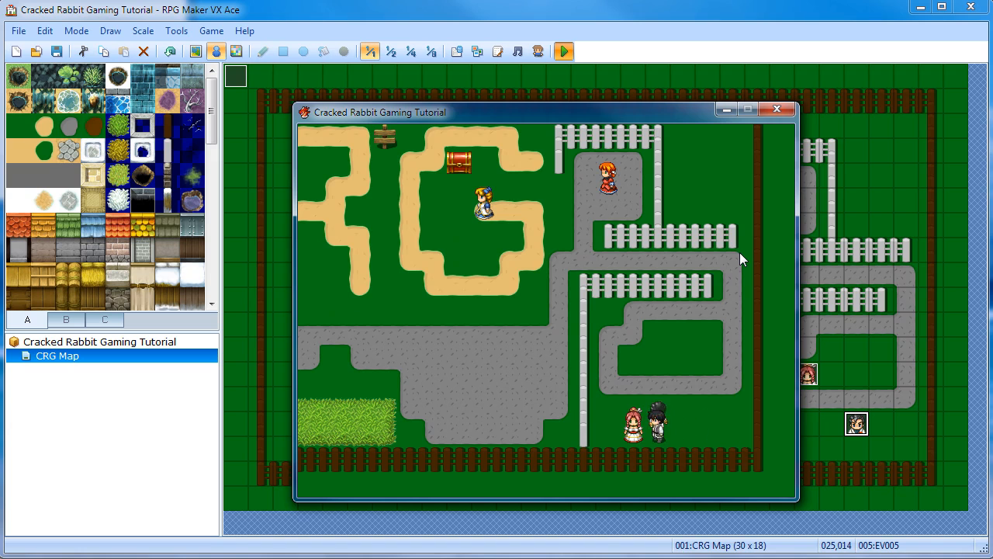
pyautogui.press('Return')
pyautogui.press('Return')
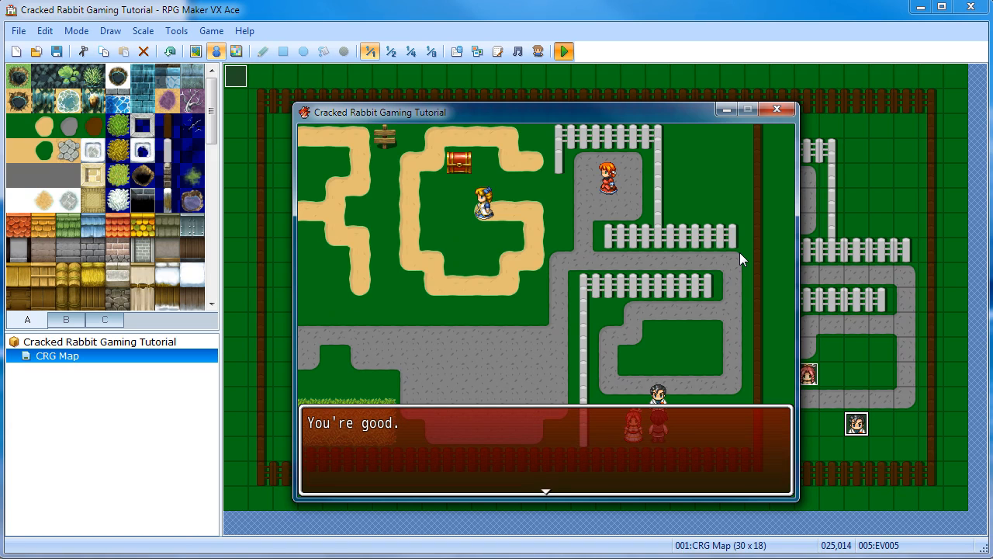
pyautogui.press('Return')
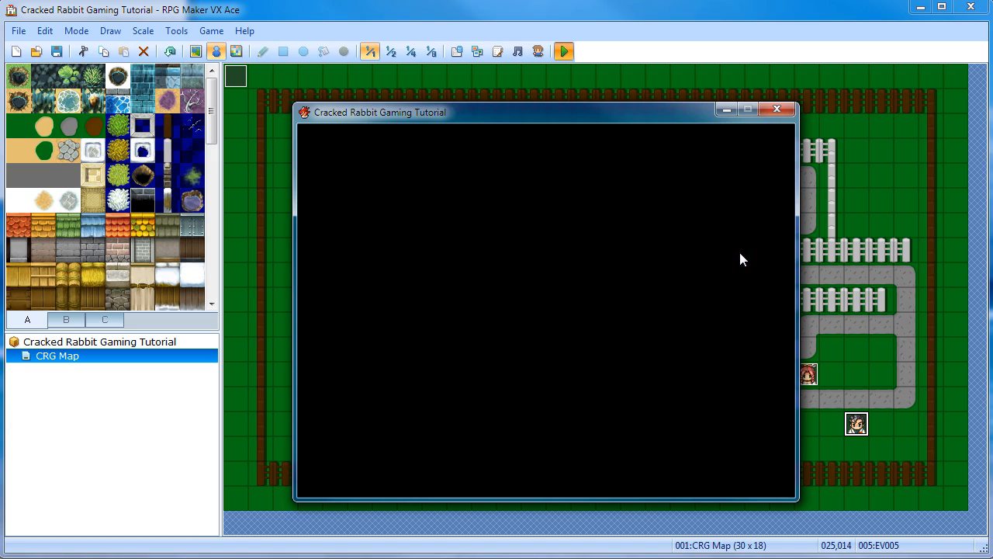
pyautogui.press('Return')
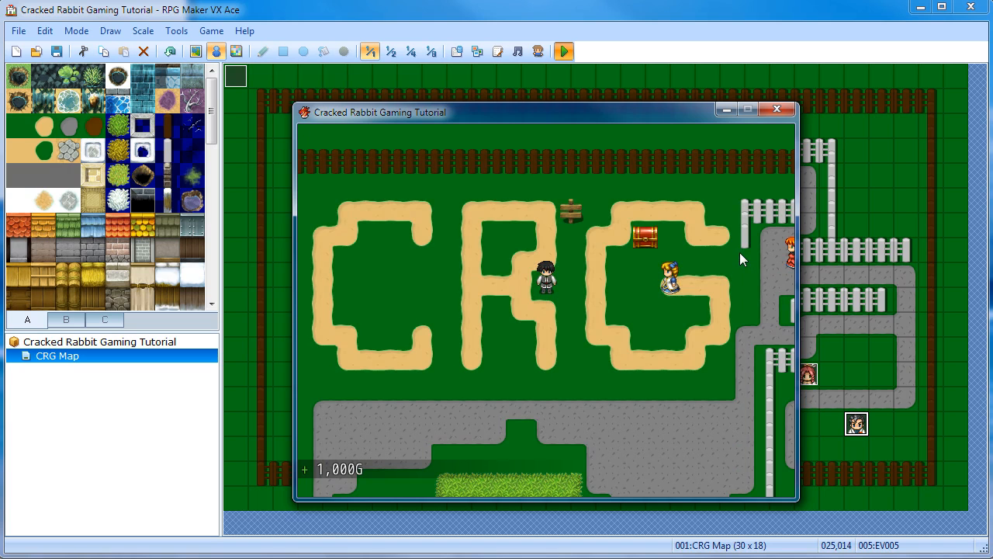
pyautogui.click(787, 108)
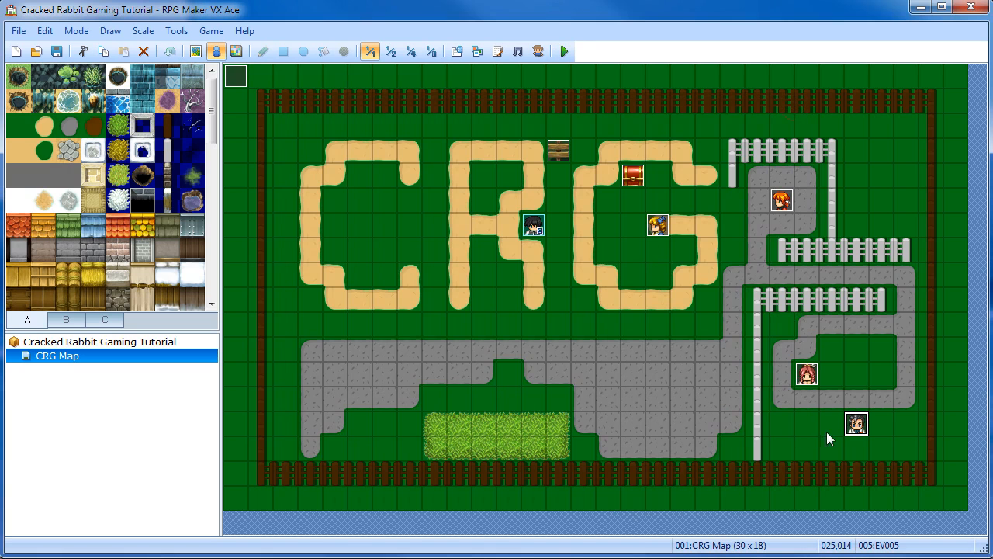
# Reopen the black-haired character's event EV005 and review the event commands available after the "You're good." message
pyautogui.doubleClick(853, 426)
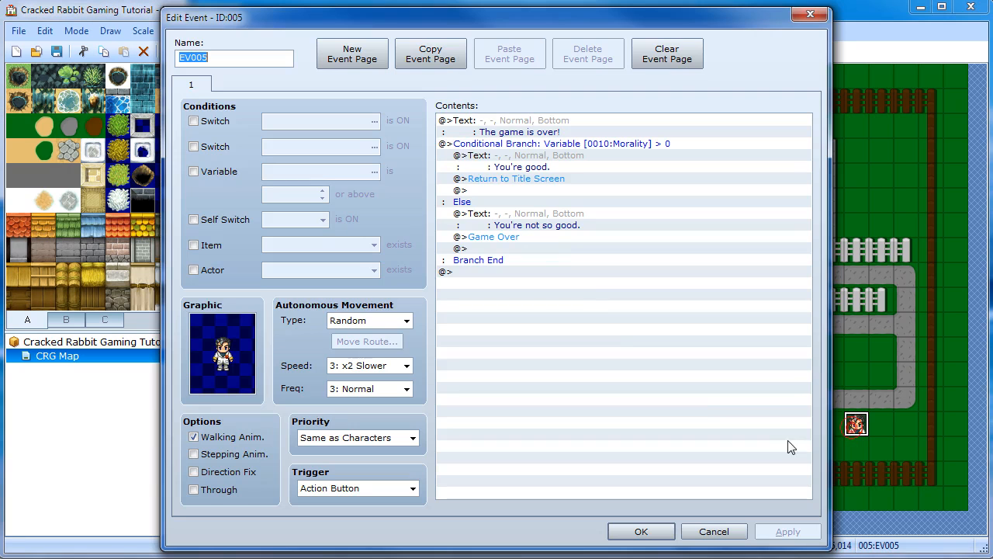
pyautogui.click(532, 167)
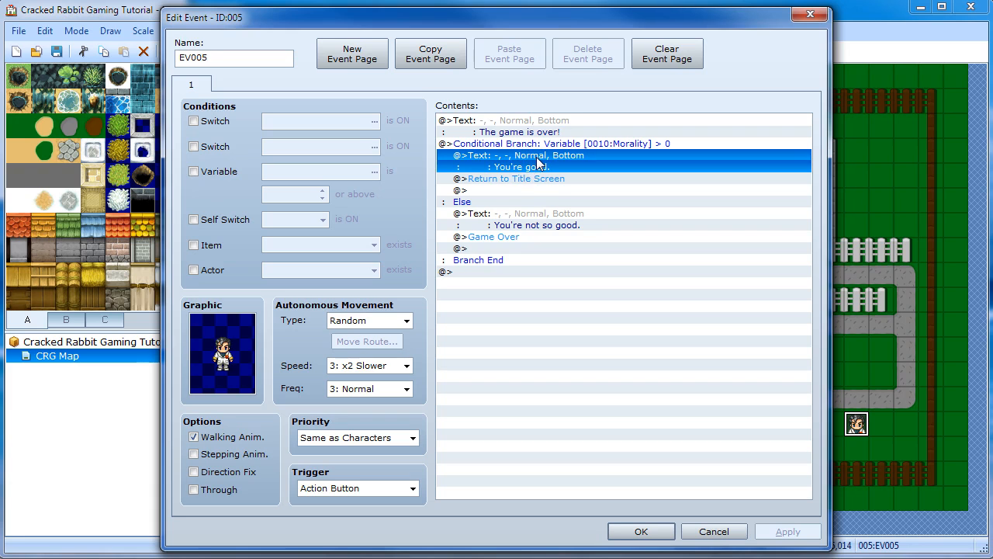
pyautogui.doubleClick(536, 189)
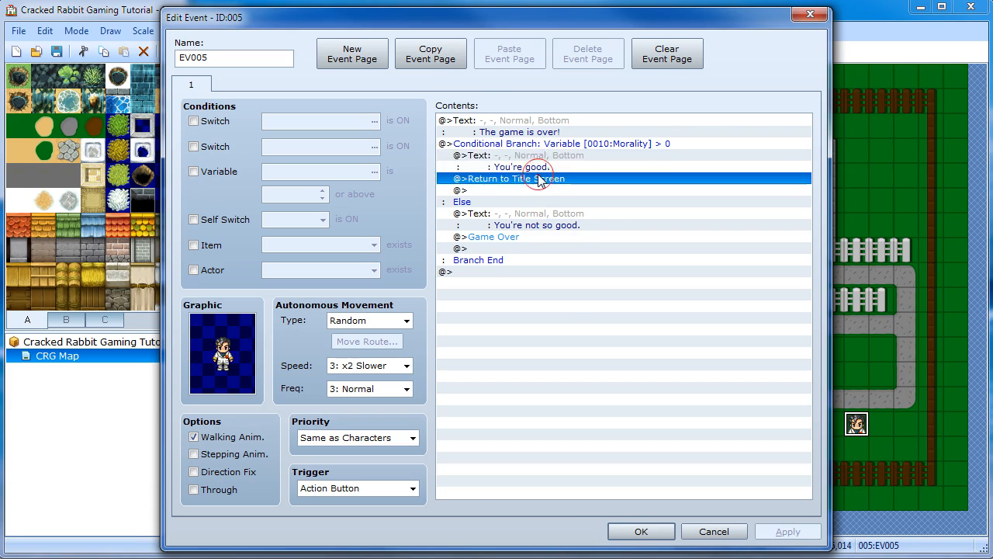
pyautogui.click(512, 104)
pyautogui.click(479, 104)
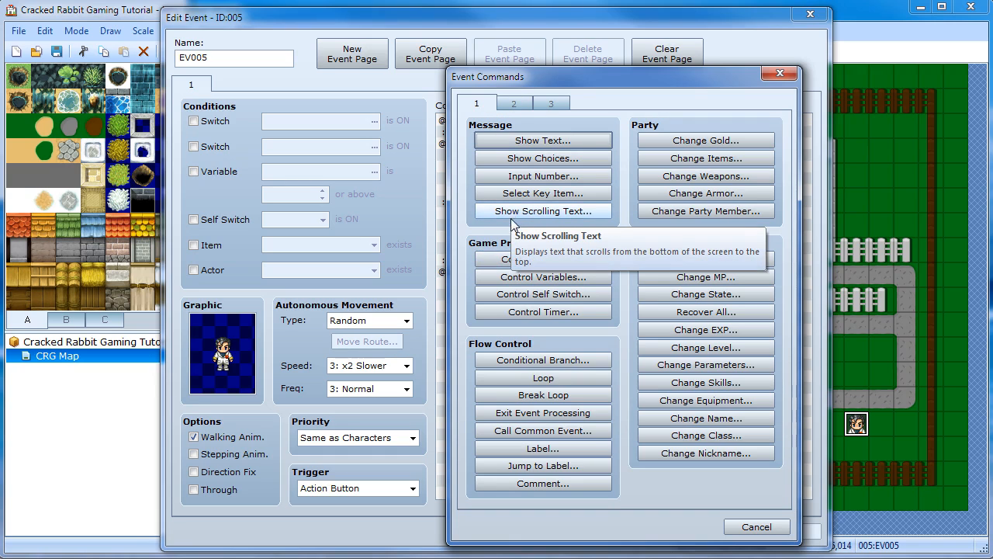
pyautogui.click(757, 527)
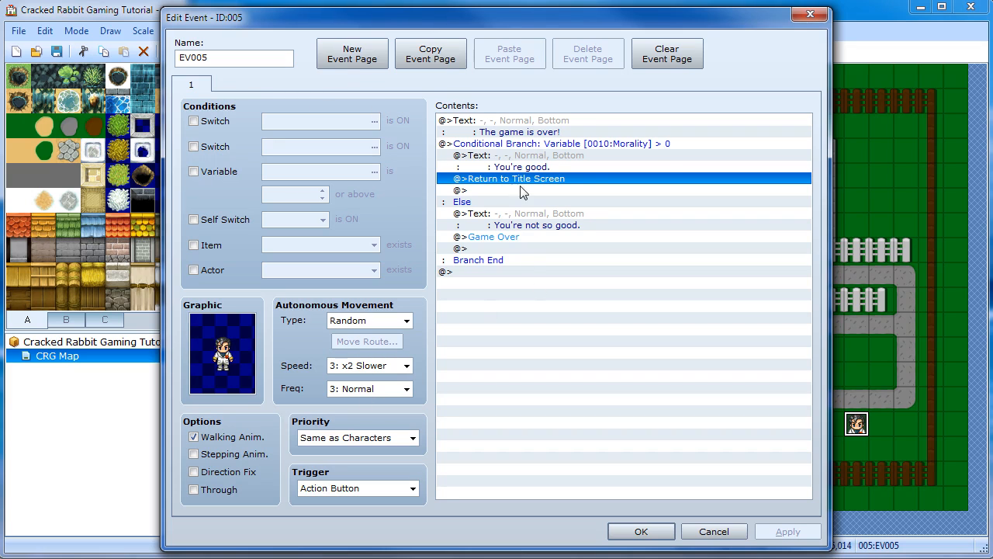
# Delete the message and ending command from both the Morality > 0 branch and the Else branch
pyautogui.click(523, 159)
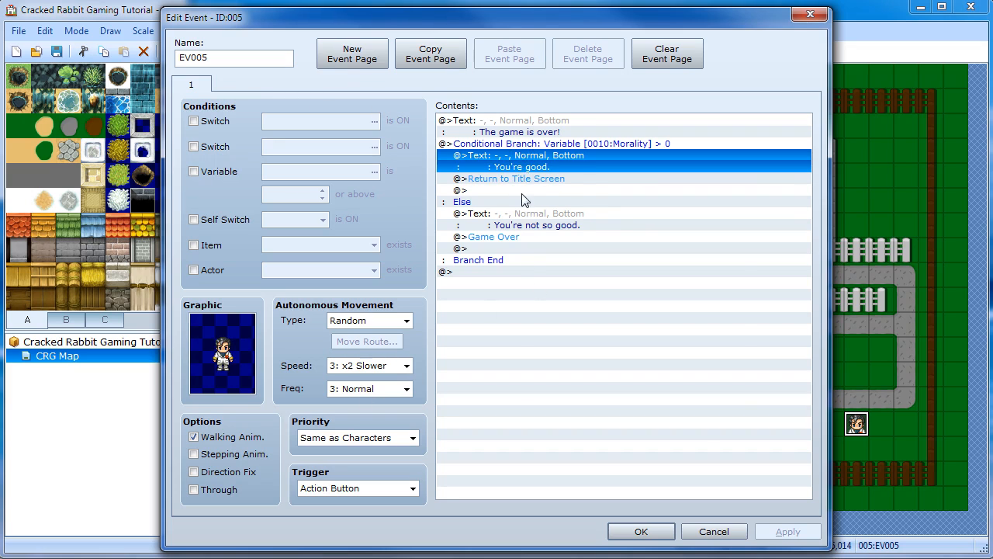
pyautogui.press('Delete')
pyautogui.press('Delete')
pyautogui.click(514, 186)
pyautogui.press('Delete')
pyautogui.press('Delete')
# Add a Control Self Switch command that sets A to ON inside the Morality > 0 branch
pyautogui.doubleClick(509, 156)
pyautogui.click(481, 104)
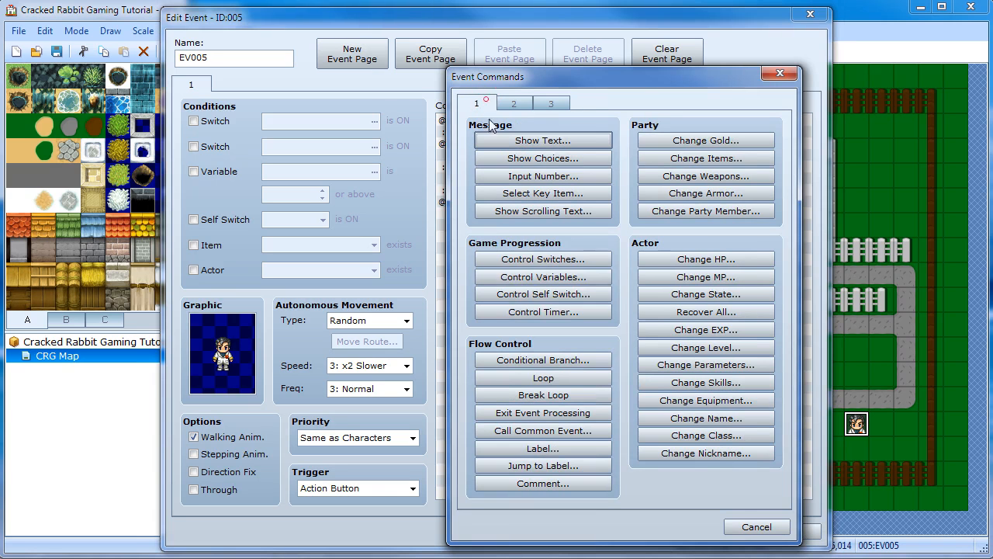
pyautogui.click(553, 298)
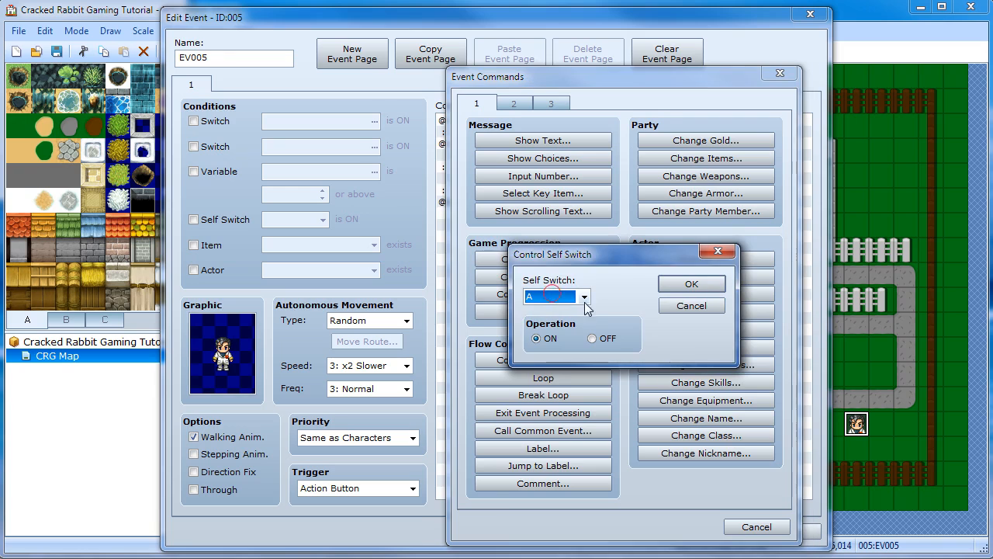
pyautogui.click(691, 283)
# Add a Control Self Switch command that sets B to ON inside the Else branch
pyautogui.click(500, 190)
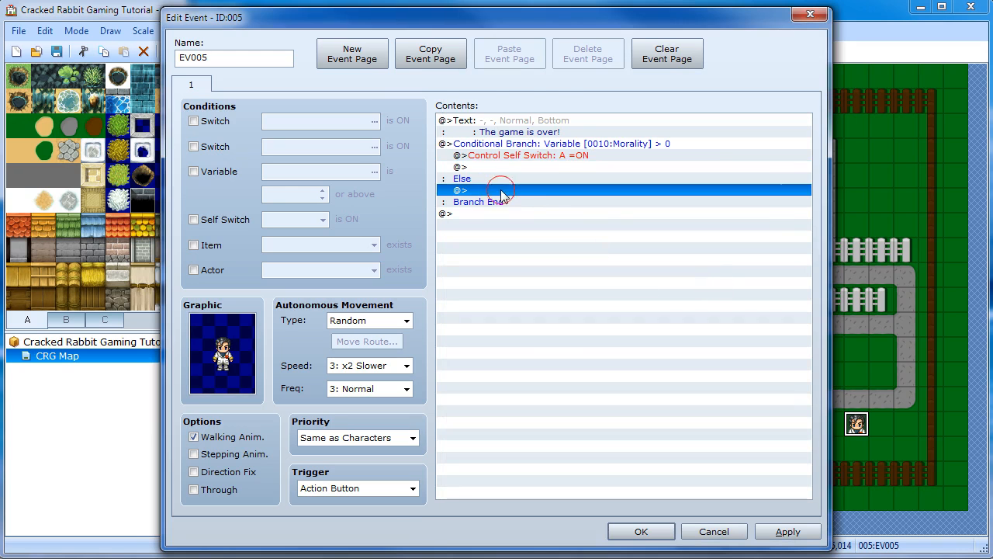
pyautogui.doubleClick(500, 190)
pyautogui.click(567, 295)
pyautogui.click(582, 297)
pyautogui.click(571, 318)
pyautogui.click(706, 284)
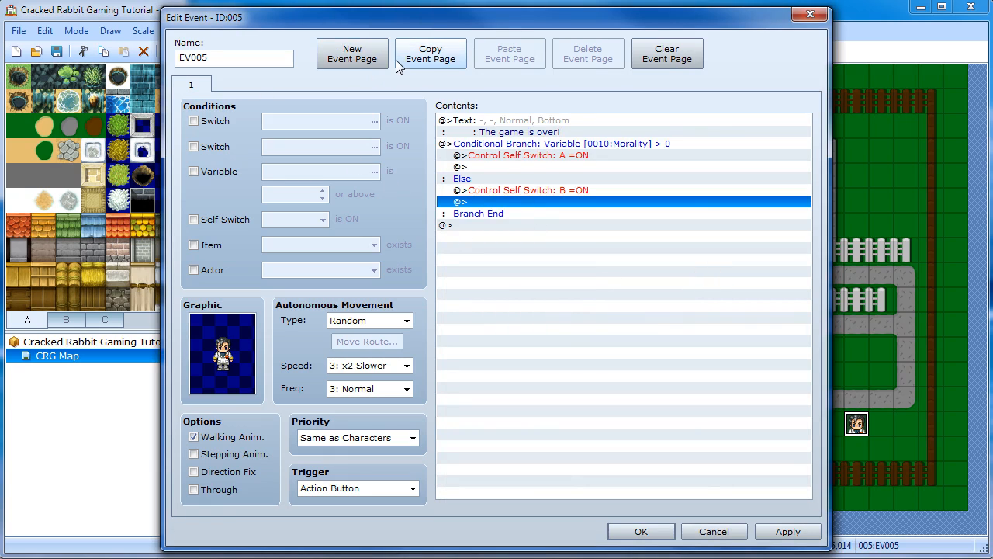
# Create a second event page conditioned on Self Switch A being ON, checking it against the first page
pyautogui.click(369, 61)
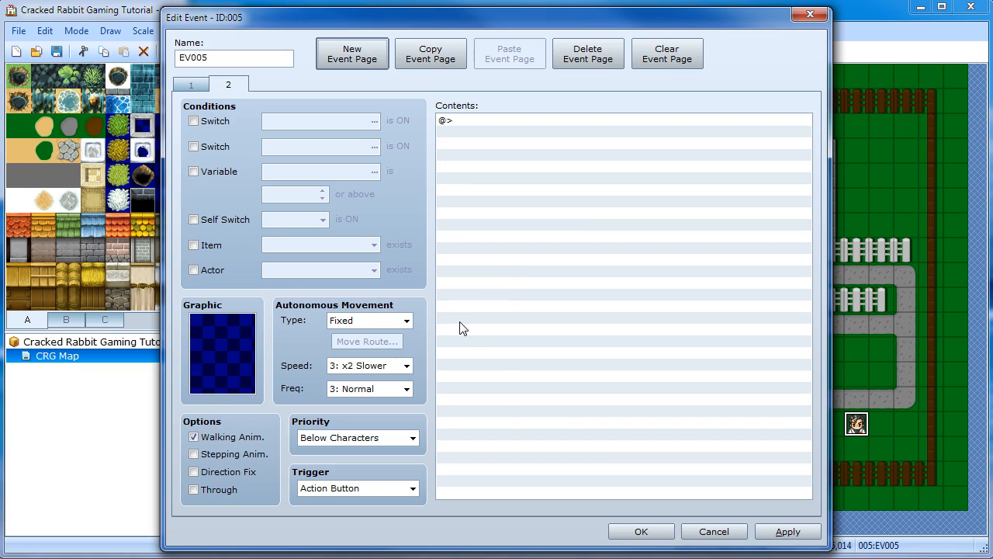
pyautogui.click(239, 219)
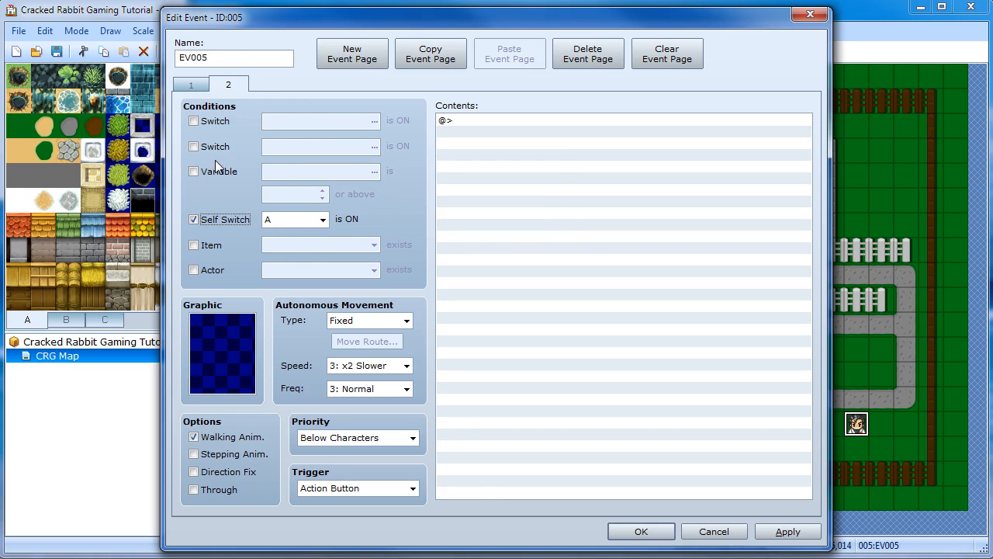
pyautogui.click(204, 87)
pyautogui.click(228, 86)
# Create a third event page conditioned on Self Switch B being ON
pyautogui.click(351, 54)
pyautogui.click(237, 219)
pyautogui.click(312, 222)
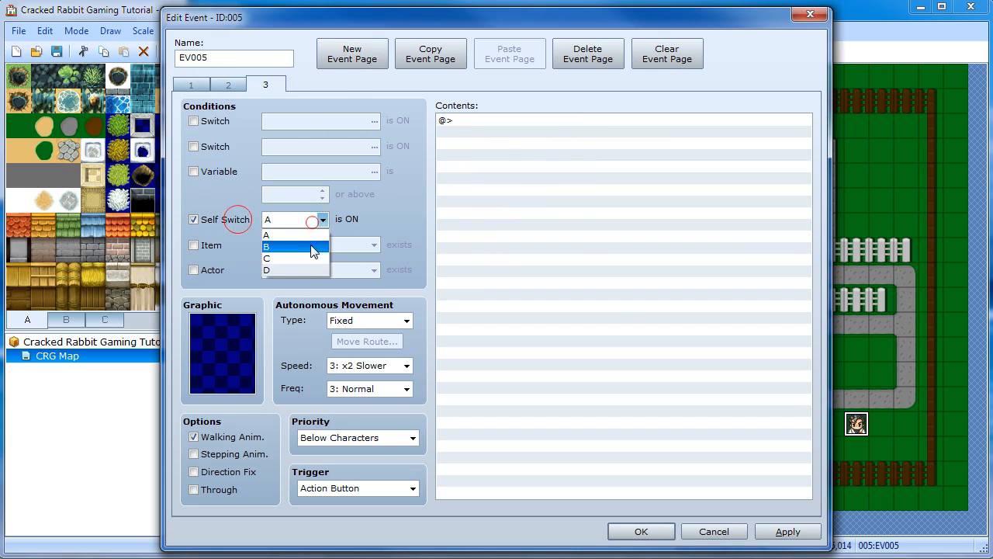
pyautogui.click(310, 246)
# Look through the event commands available for page 2 without adding any, and confirm the event
pyautogui.click(226, 84)
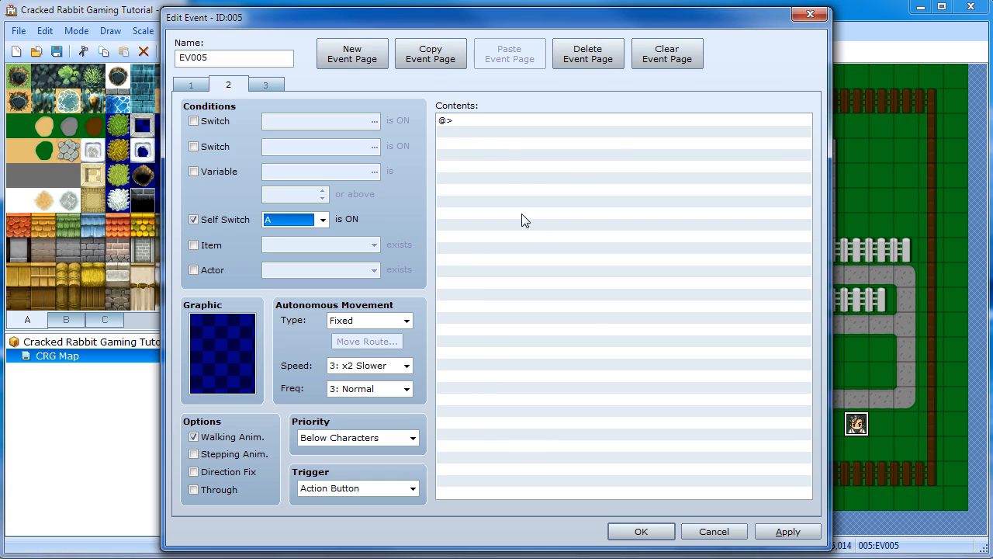
pyautogui.doubleClick(494, 123)
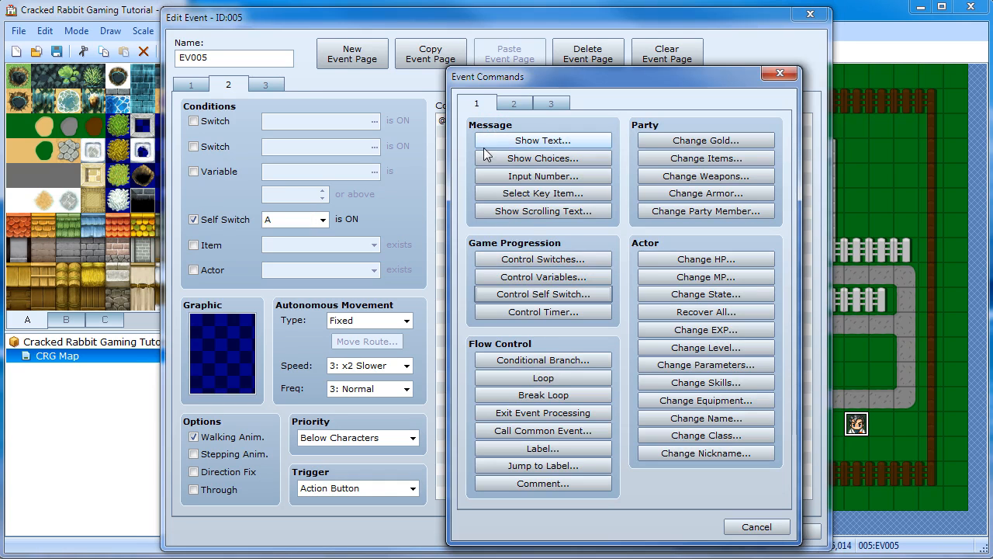
pyautogui.click(513, 103)
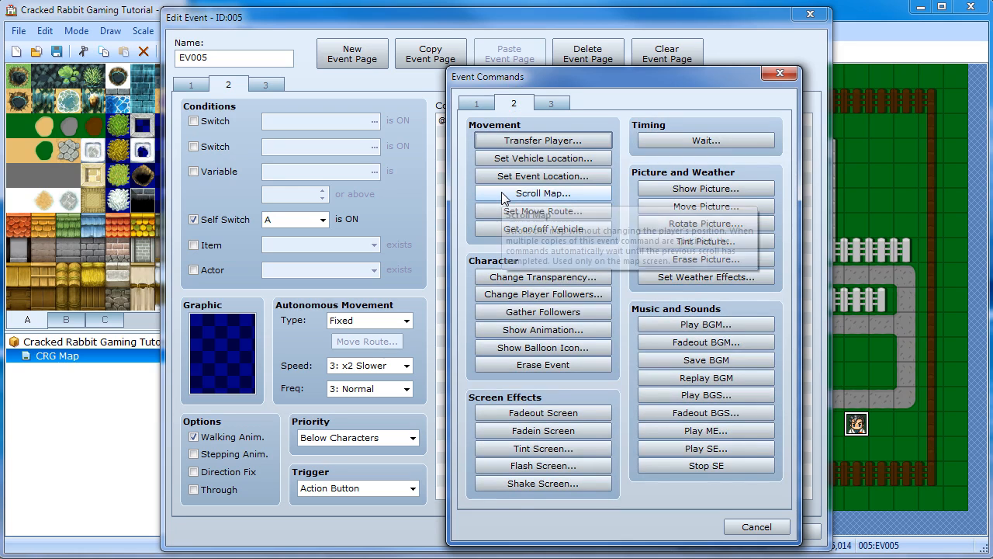
pyautogui.click(544, 103)
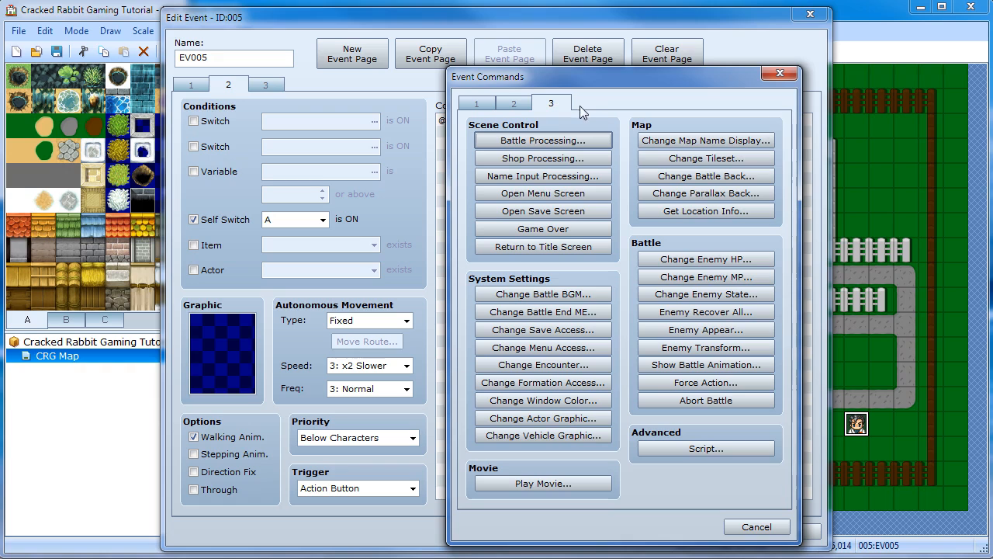
pyautogui.click(756, 527)
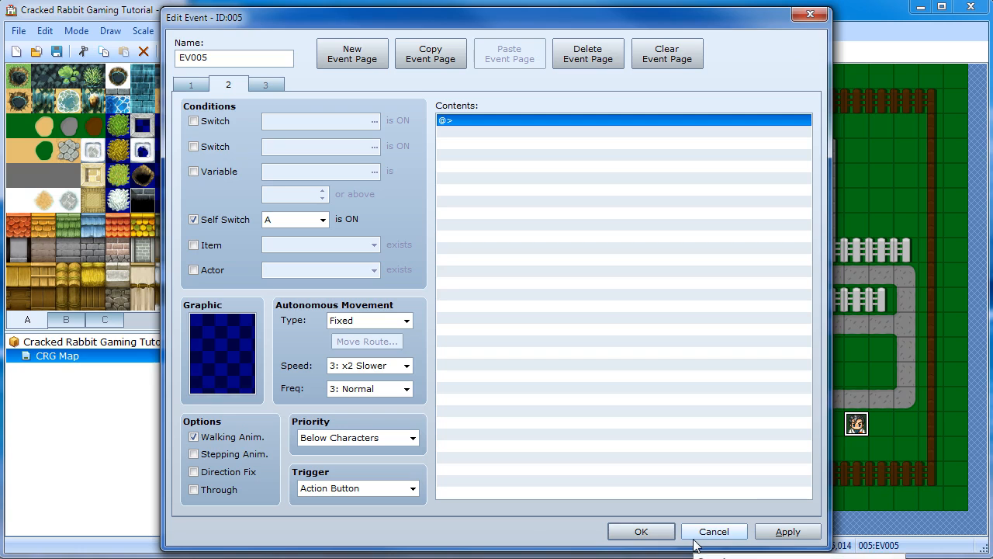
pyautogui.click(649, 533)
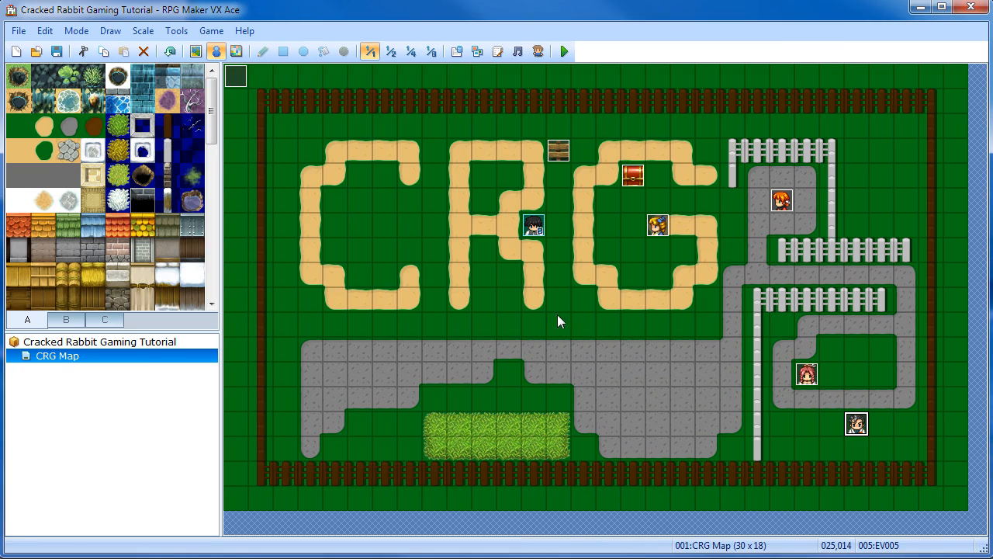